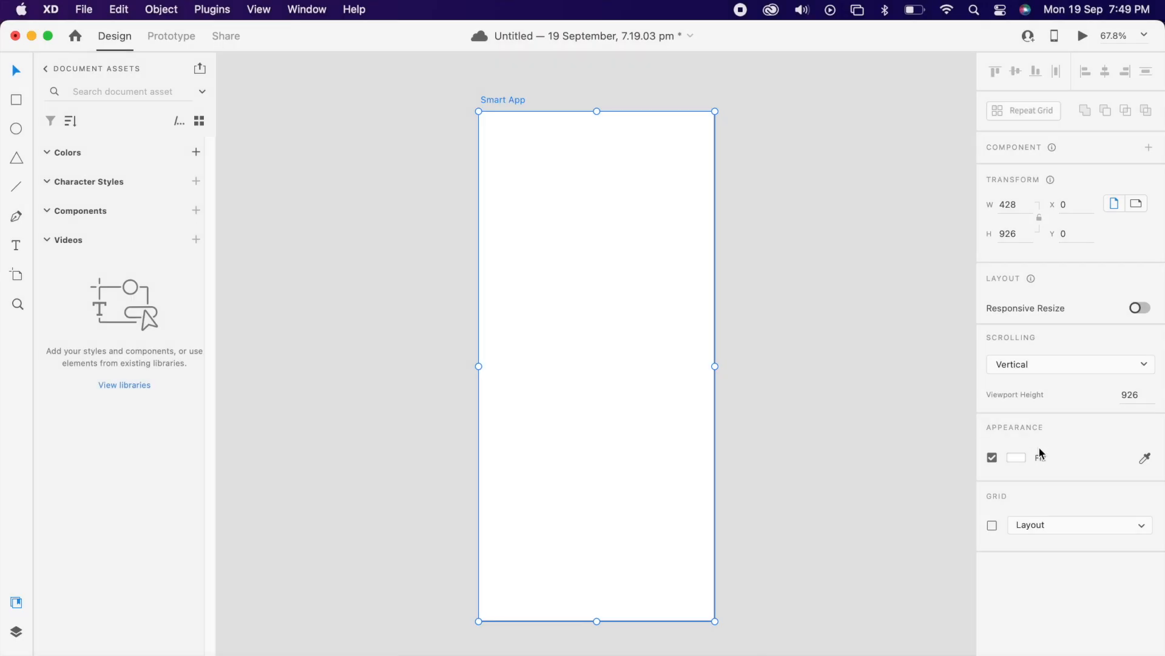
Change the Smart App artboard's fill to a near-black grey.
left_click(1017, 457)
left_click_drag(886, 479, 777, 492)
left_click(782, 264)
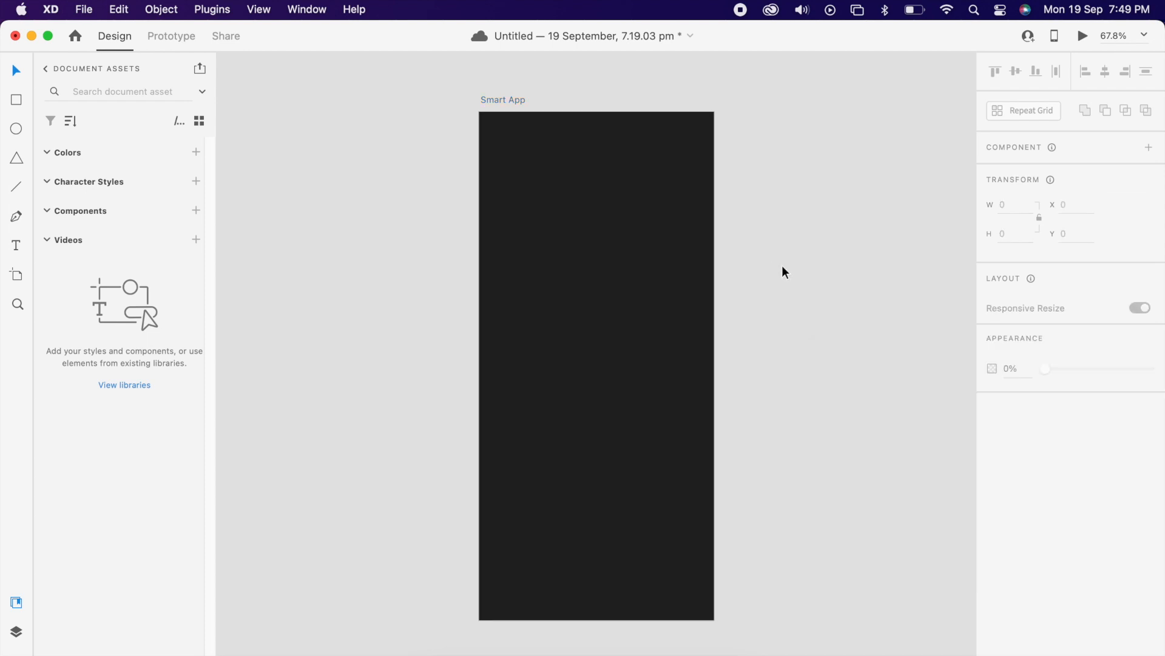
Add the text "Smart controller" near the top of the artboard and colour it white (#FFFFFF).
left_click(563, 180)
type("Smart controller")
key("Escape")
scroll(1063, 364, "down", 3)
left_click(1014, 510)
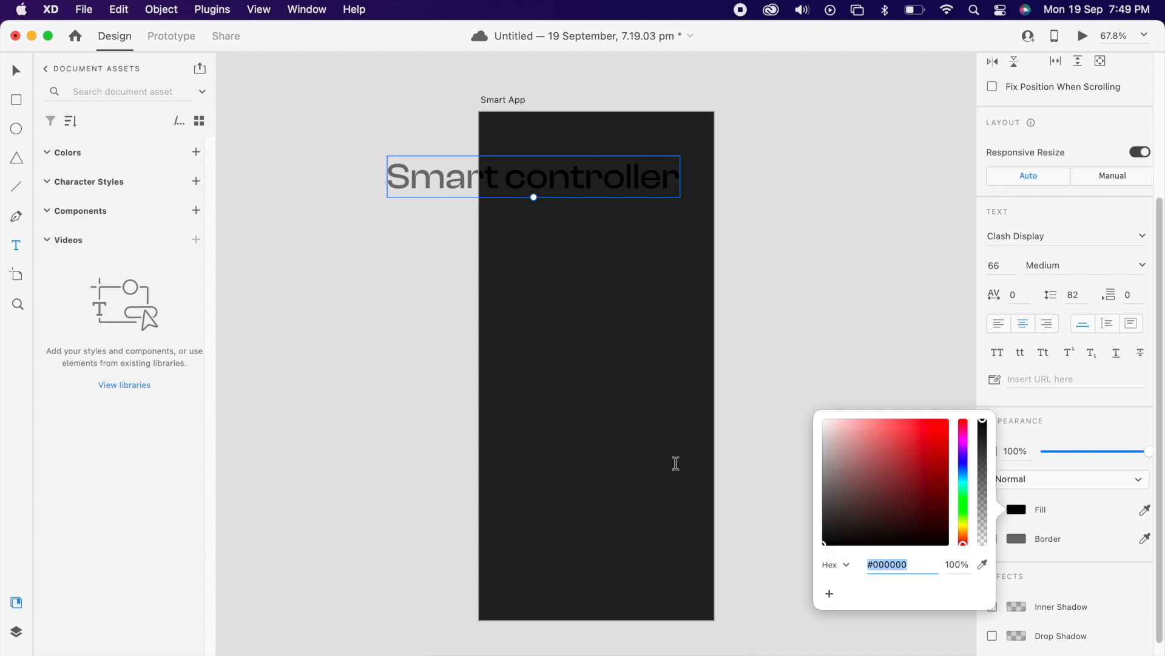
type("ffffff")
key("Return")
Set the "Smart controller" heading to Semibold at size 32 and centre it horizontally on the artboard.
left_click(1141, 266)
left_click(1077, 340)
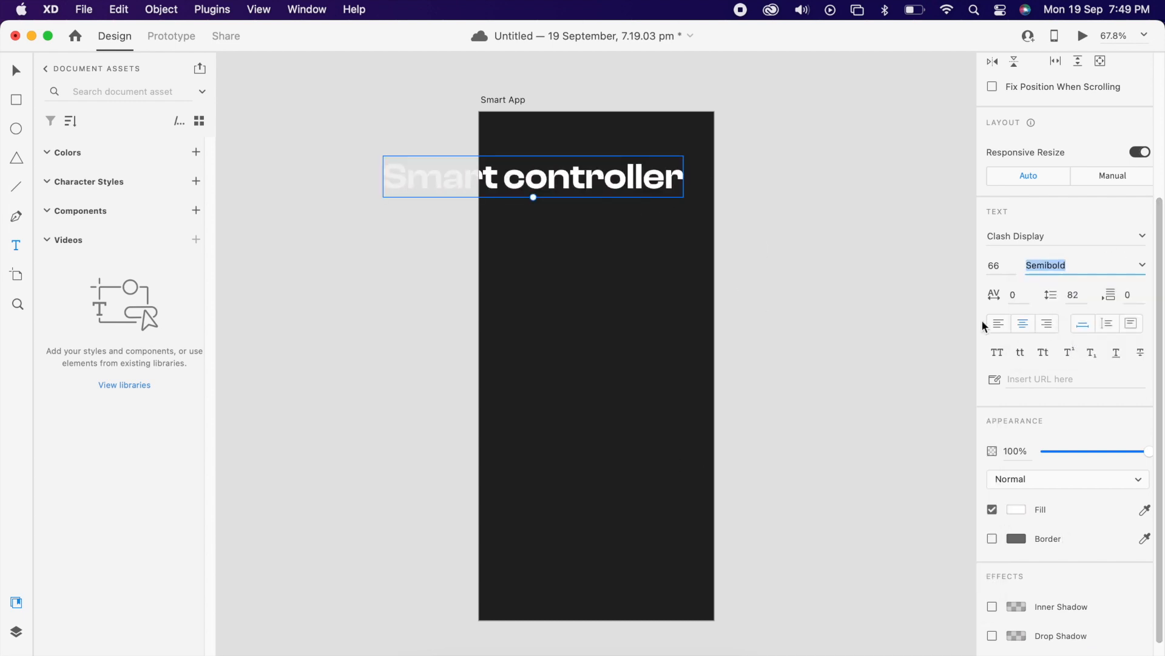
left_click(993, 265)
type("32")
key("Return")
key("Escape")
scroll(1069, 153, "up", 5)
left_click(1105, 72)
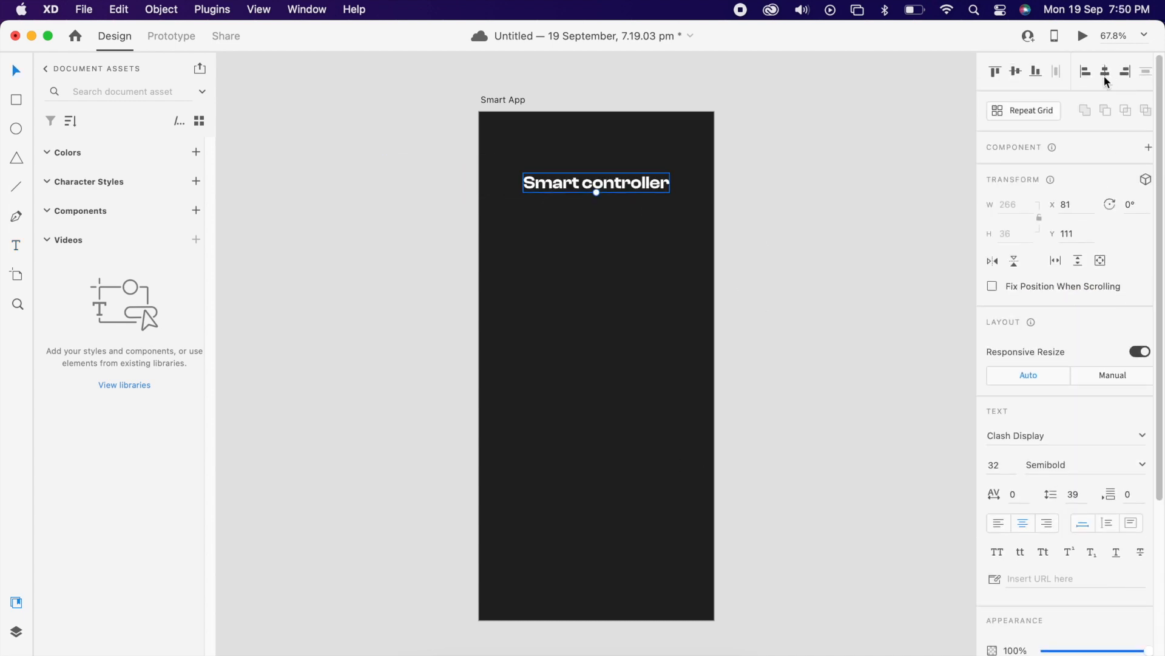
Duplicate the "Smart controller" heading just below the original and set the copy's weight to Medium.
left_click_drag(641, 182, 631, 237)
left_click(643, 191)
scroll(641, 192, "up", 5)
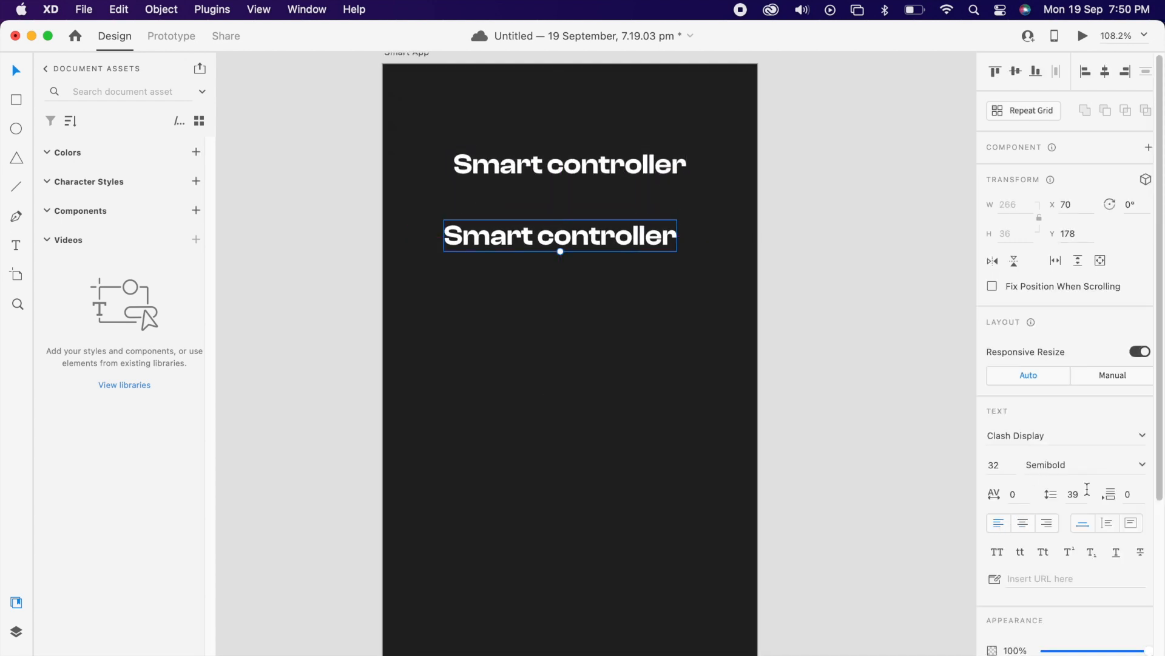
left_click(1143, 468)
left_click(1041, 520)
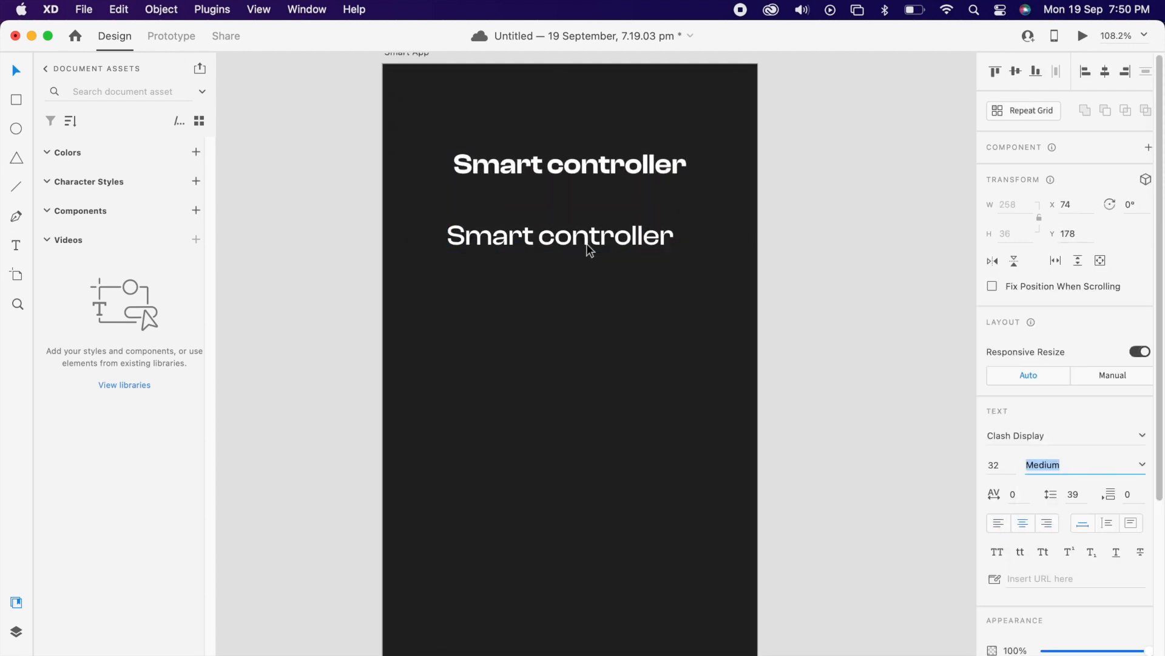
Change the copied text to "Lights" and set its font size to 22.
double_click(586, 243)
type("Lights")
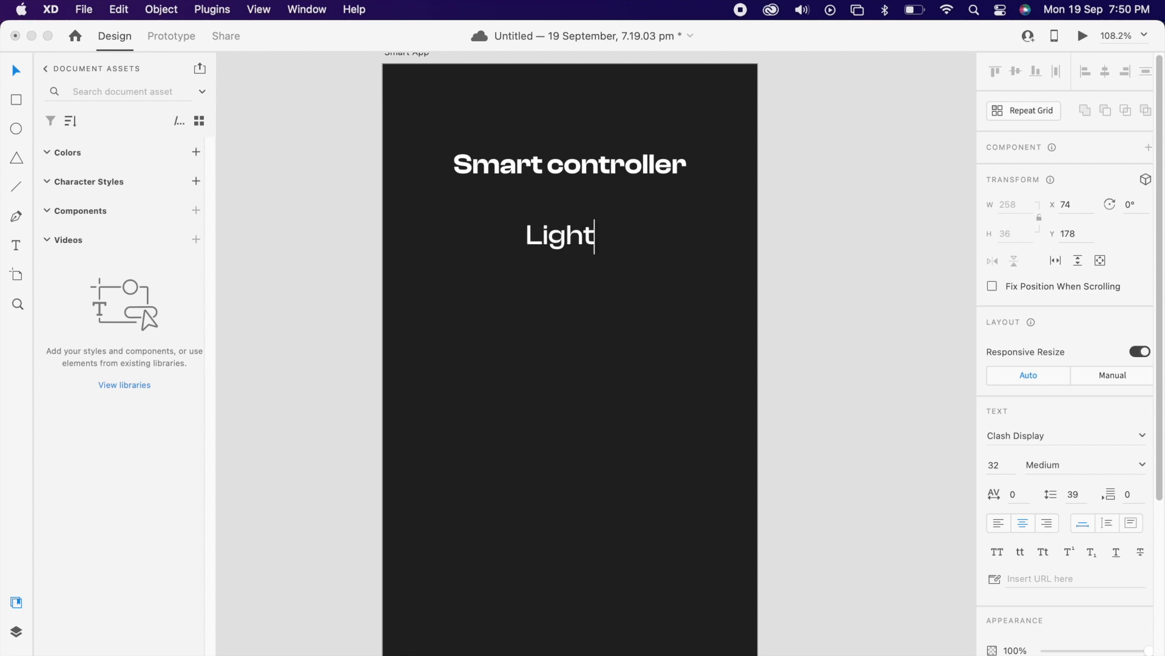
key("Escape")
type("22")
key("Return")
Draw a pill about 122 × 49 with corner radius 25 around the Lights label and make its fill transparent.
key("r")
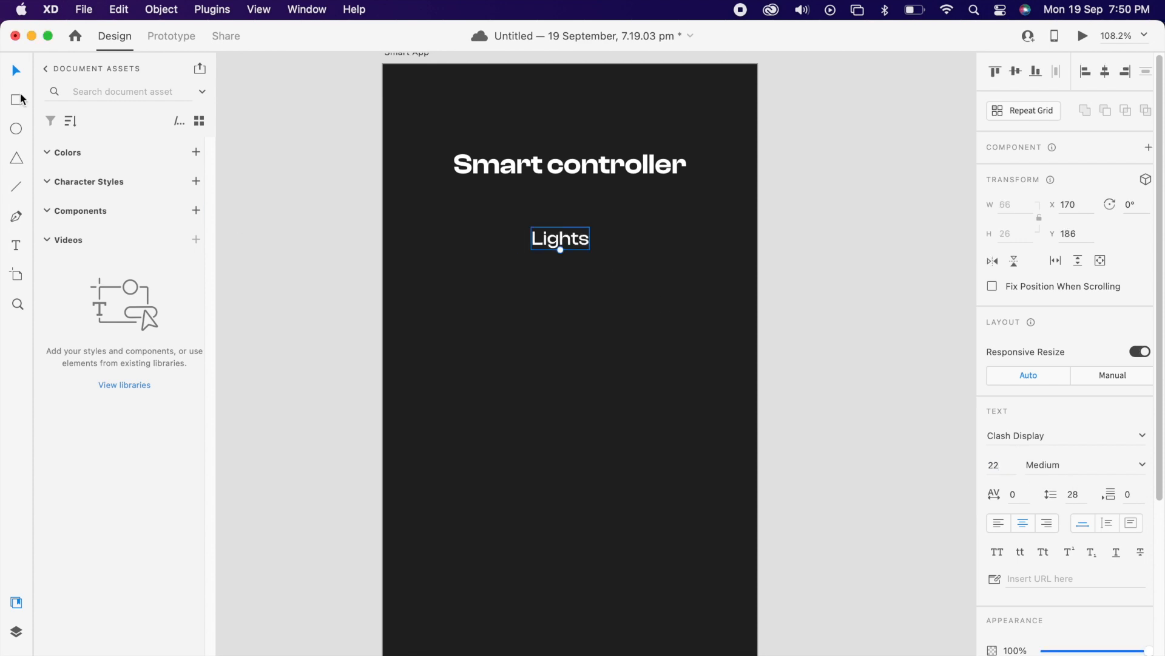
mouse_move(520, 218)
left_mouse_down()
mouse_move(627, 261)
mouse_move(605, 240)
left_mouse_up()
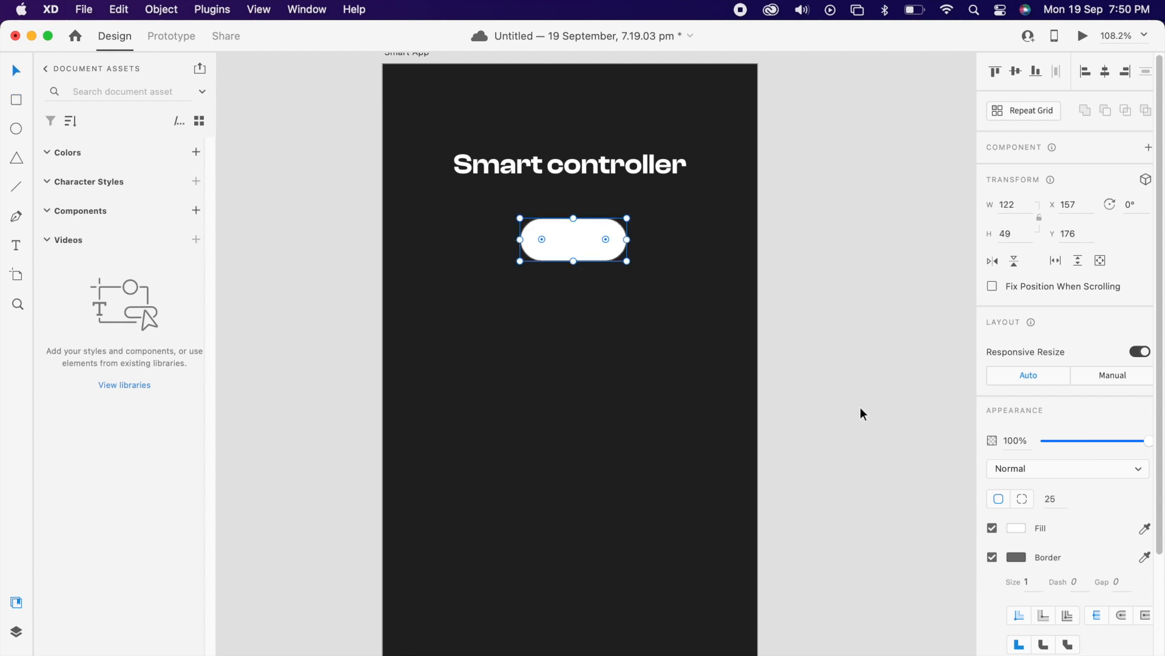
left_click(1015, 529)
left_click_drag(981, 470, 984, 605)
Set the pill's border to white (#FFFFFF) at 10% opacity.
left_click(1017, 557)
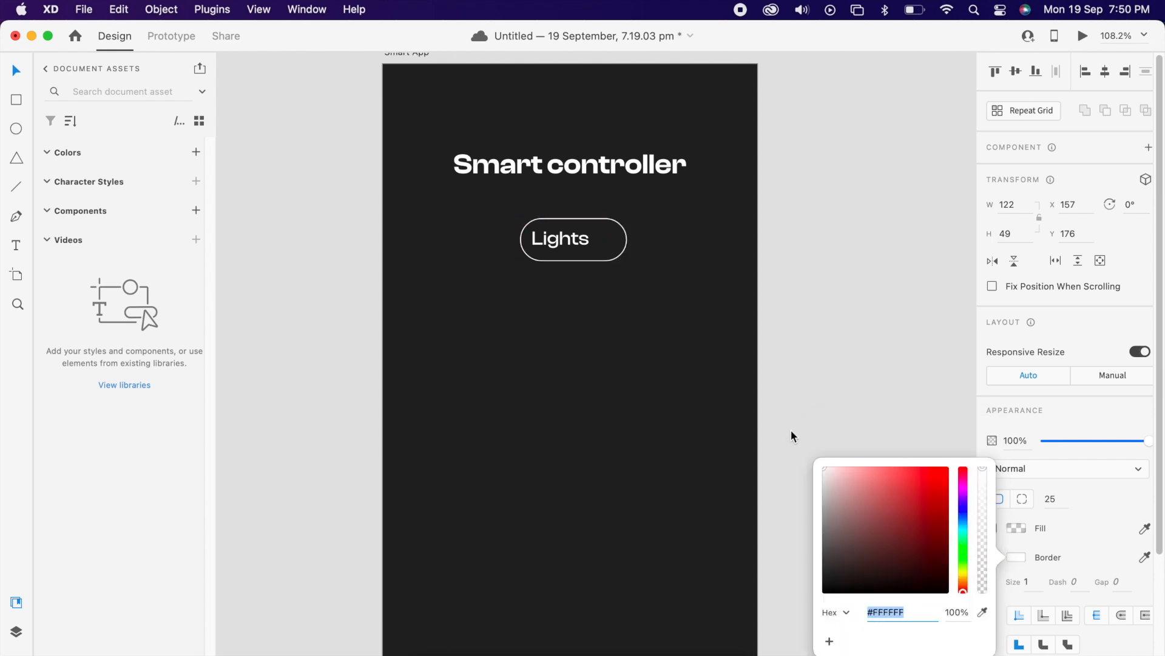
left_click(958, 613)
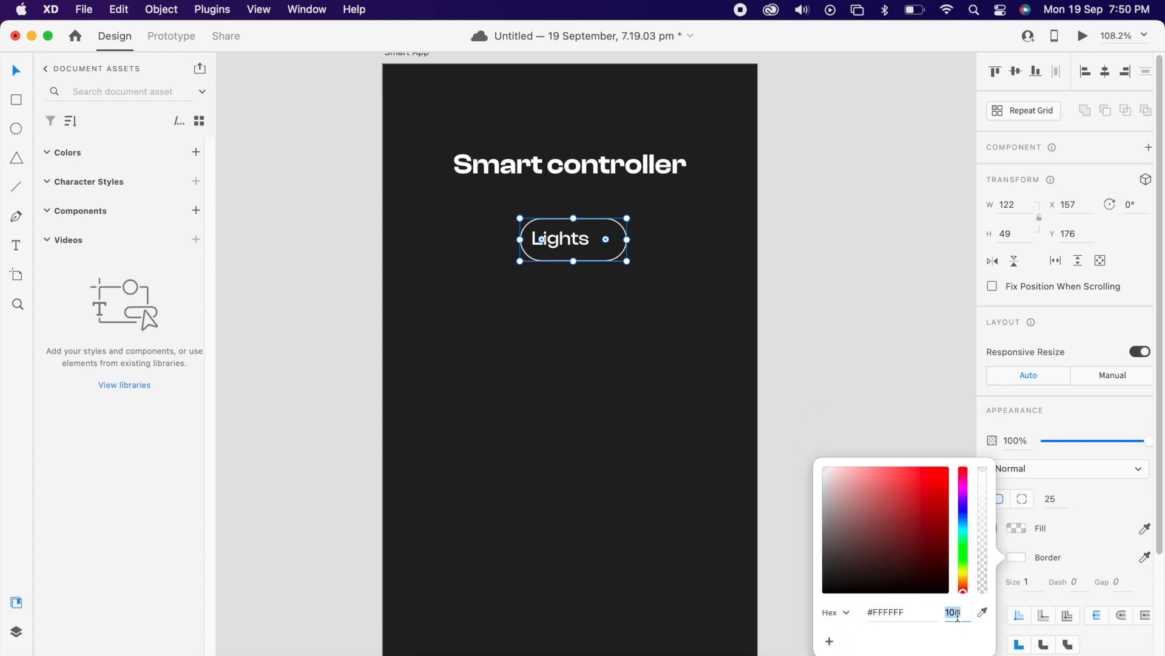
type("10")
key("Return")
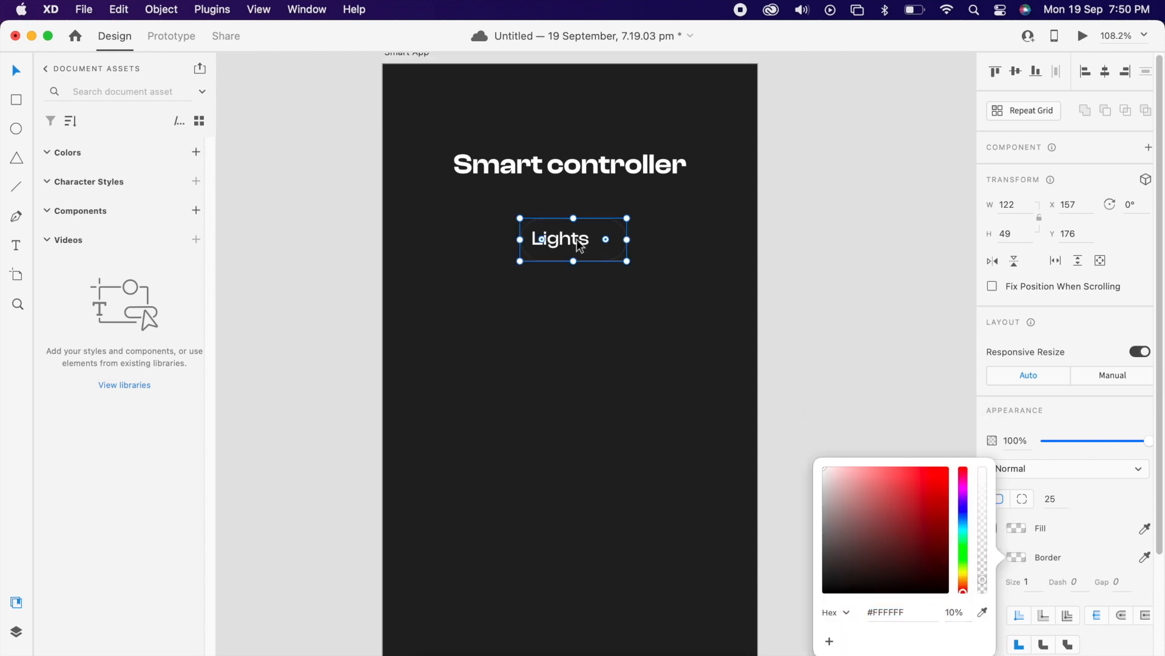
Centre the Lights label inside its pill outline.
left_click(575, 239)
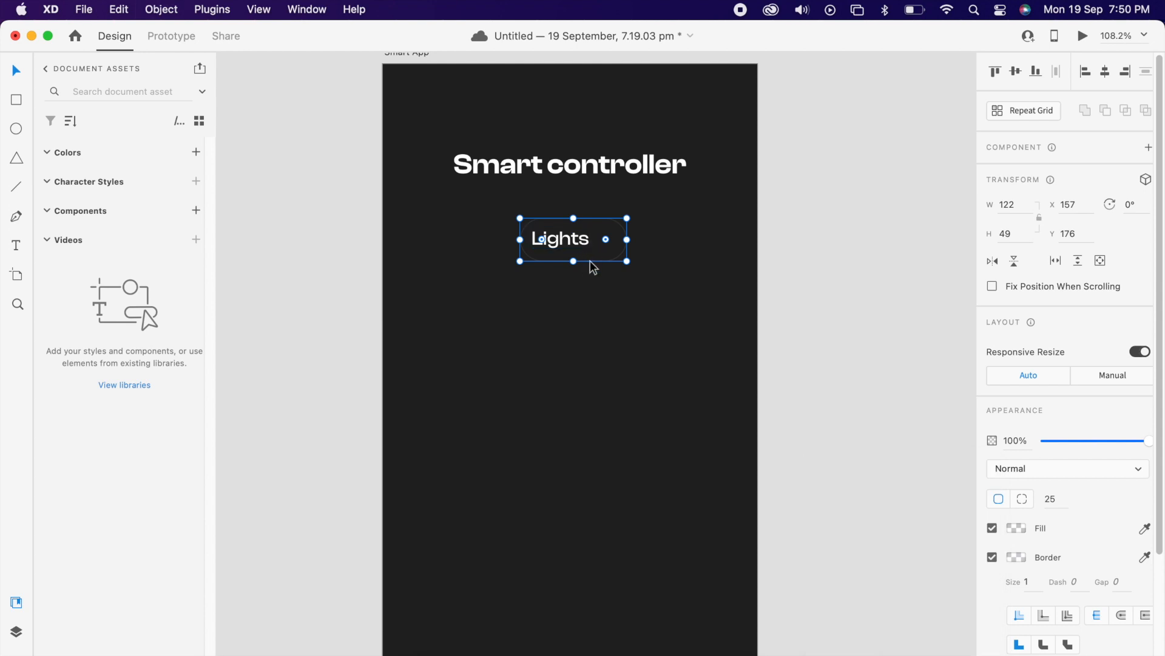
double_click(577, 253)
left_click_drag(568, 242, 578, 239)
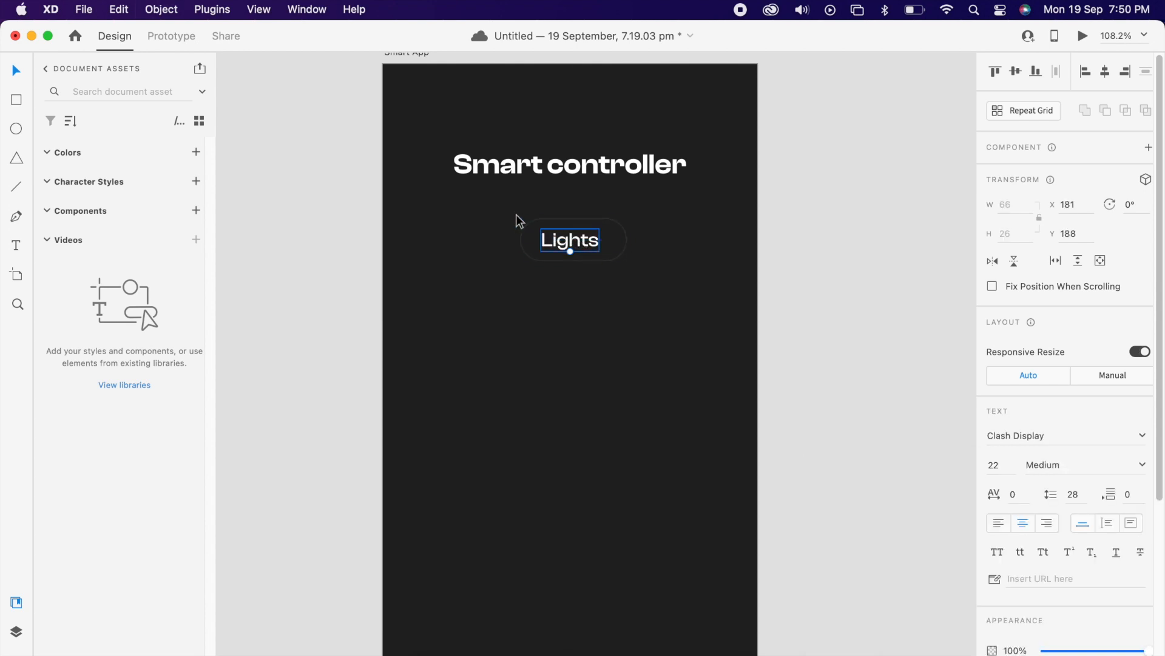
left_click_drag(515, 221, 633, 288)
left_click(1105, 74)
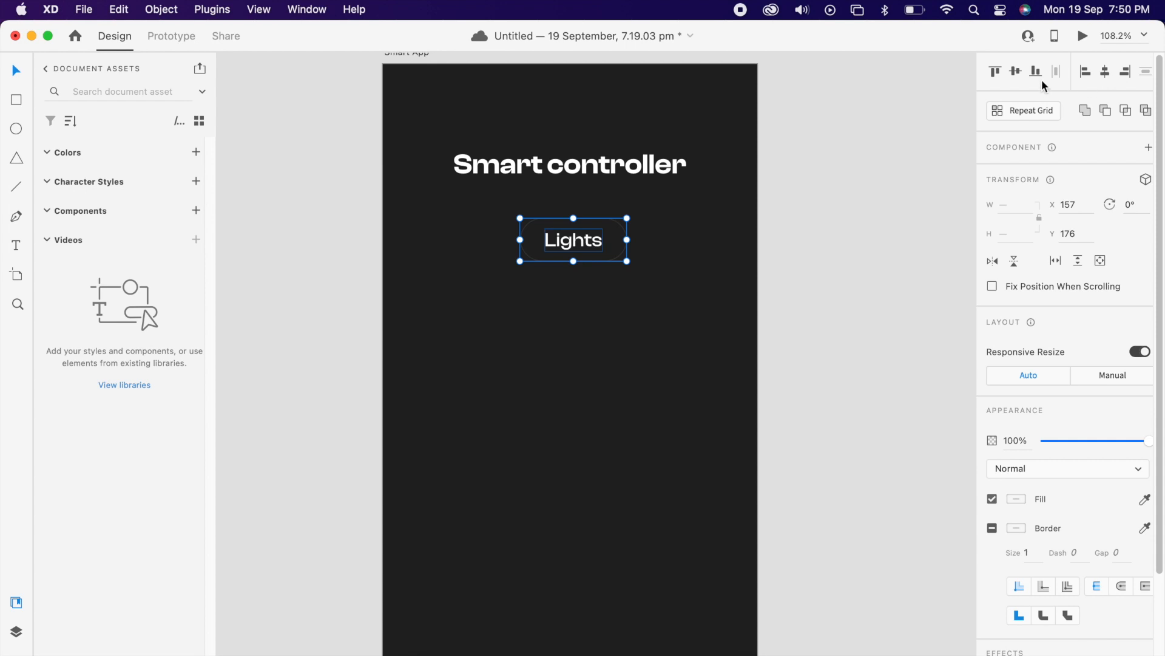
Group the Lights label and pill with padding enabled, and move the group towards the artboard's left edge at X 25.
right_click(597, 242)
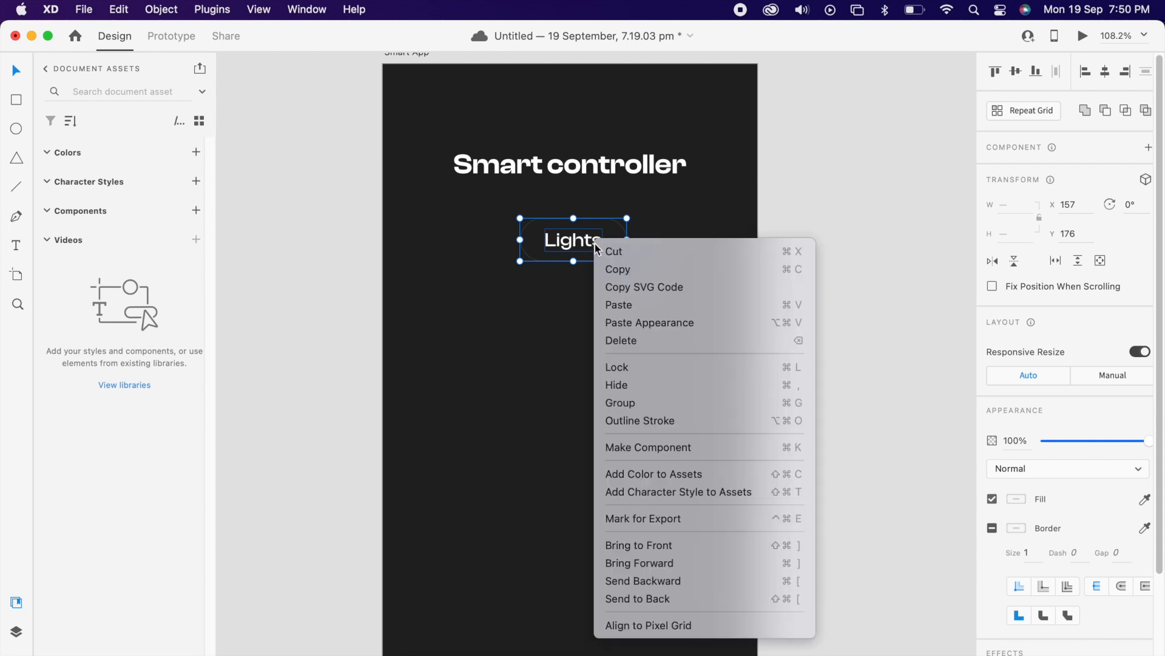
left_click(650, 406)
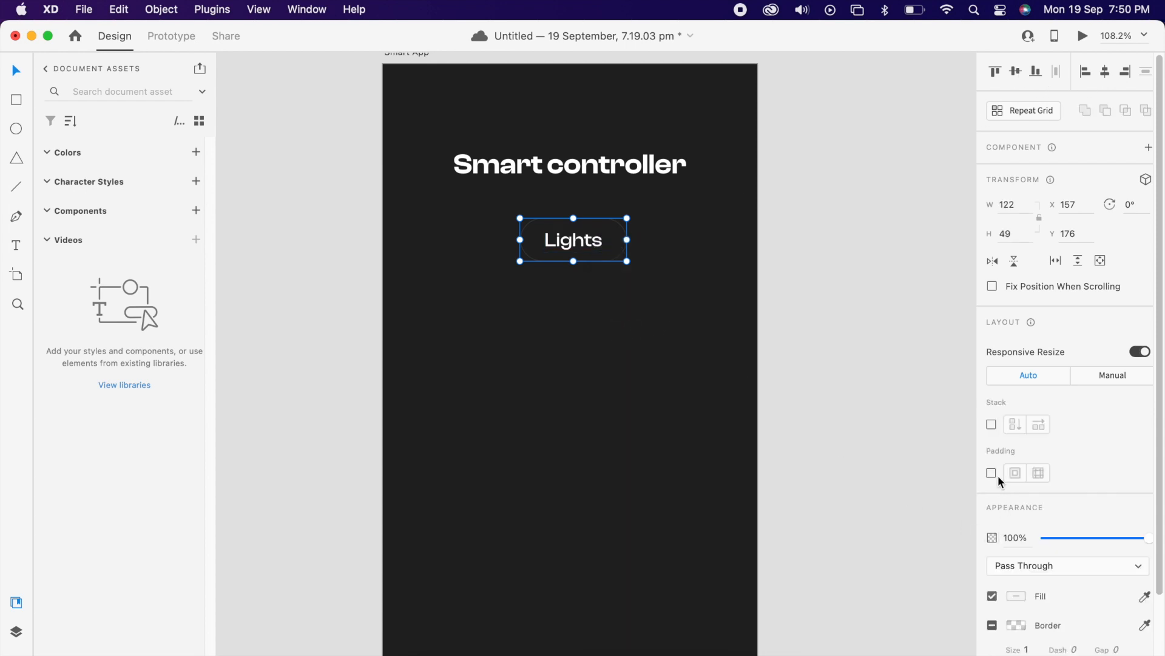
left_click(993, 474)
left_click_drag(578, 253, 461, 250)
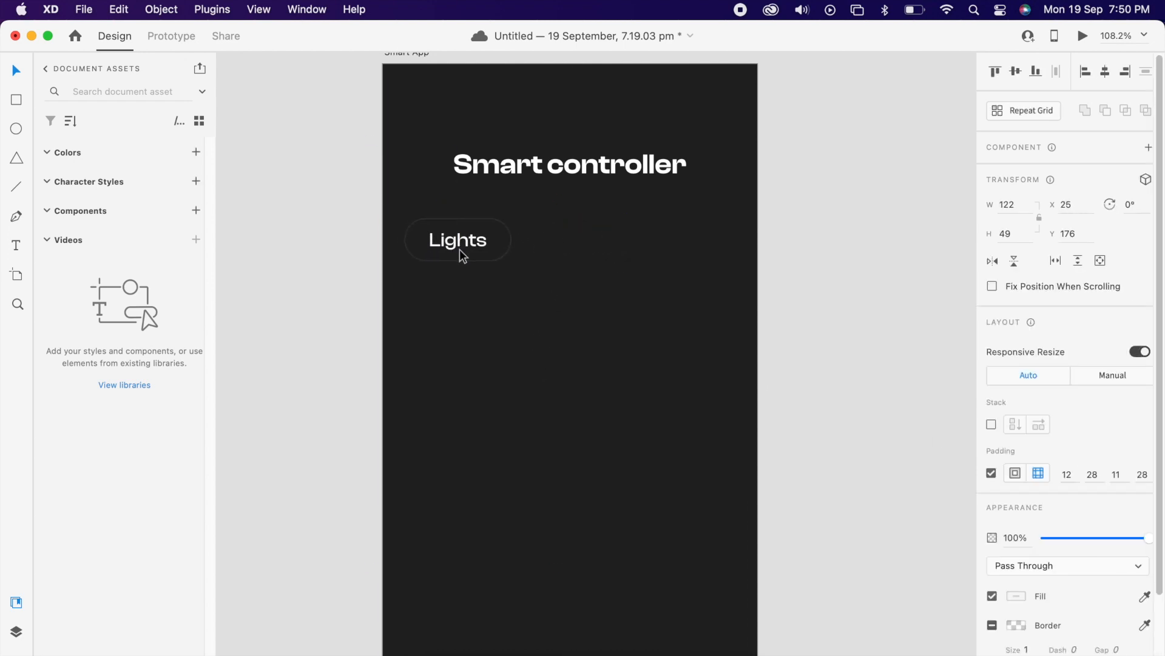
Duplicate the Lights pill to its right and change the copy's label to "Blinds".
left_click_drag(476, 252, 584, 251)
double_click(585, 244)
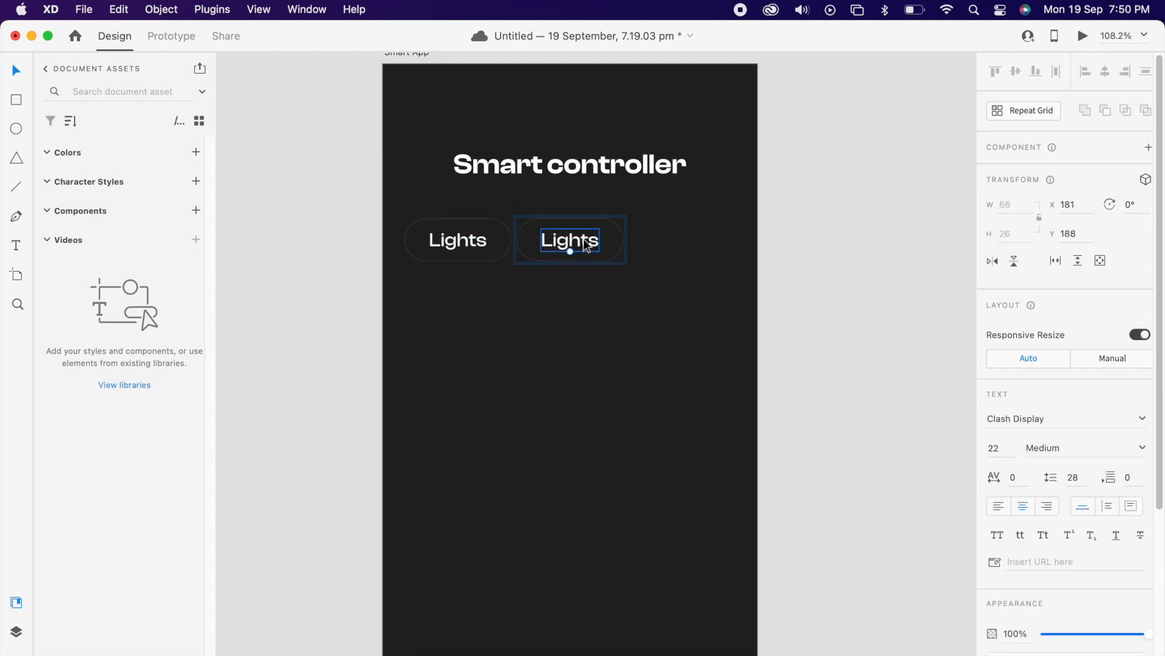
double_click(584, 240)
type("Blinds")
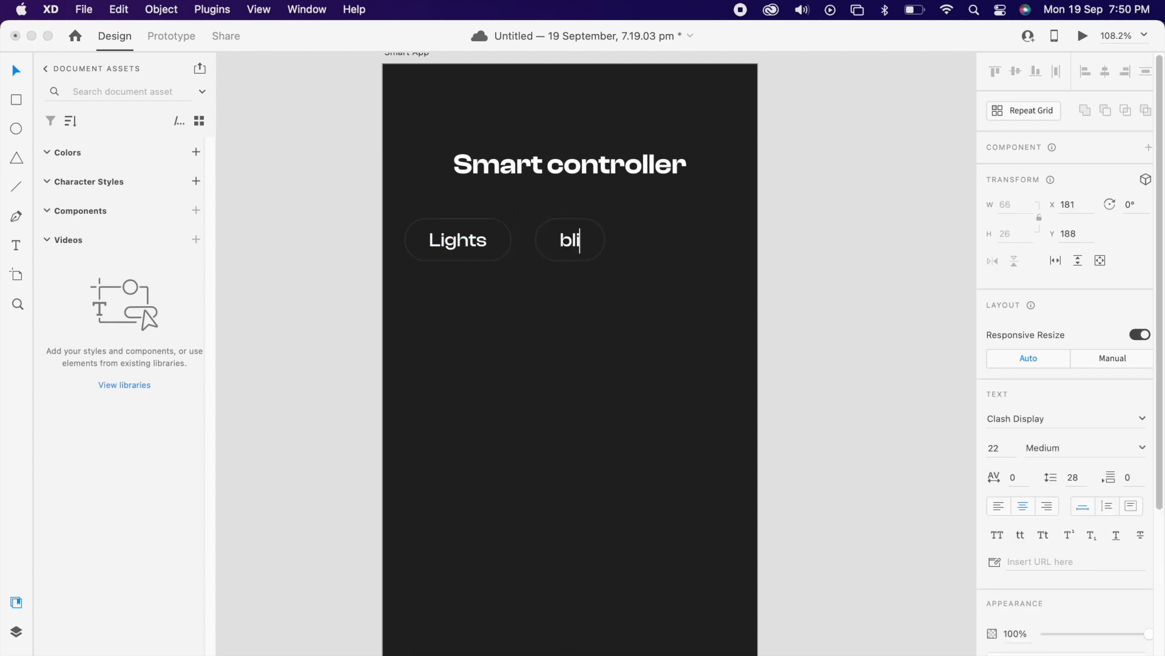
key("Escape")
key("Escape")
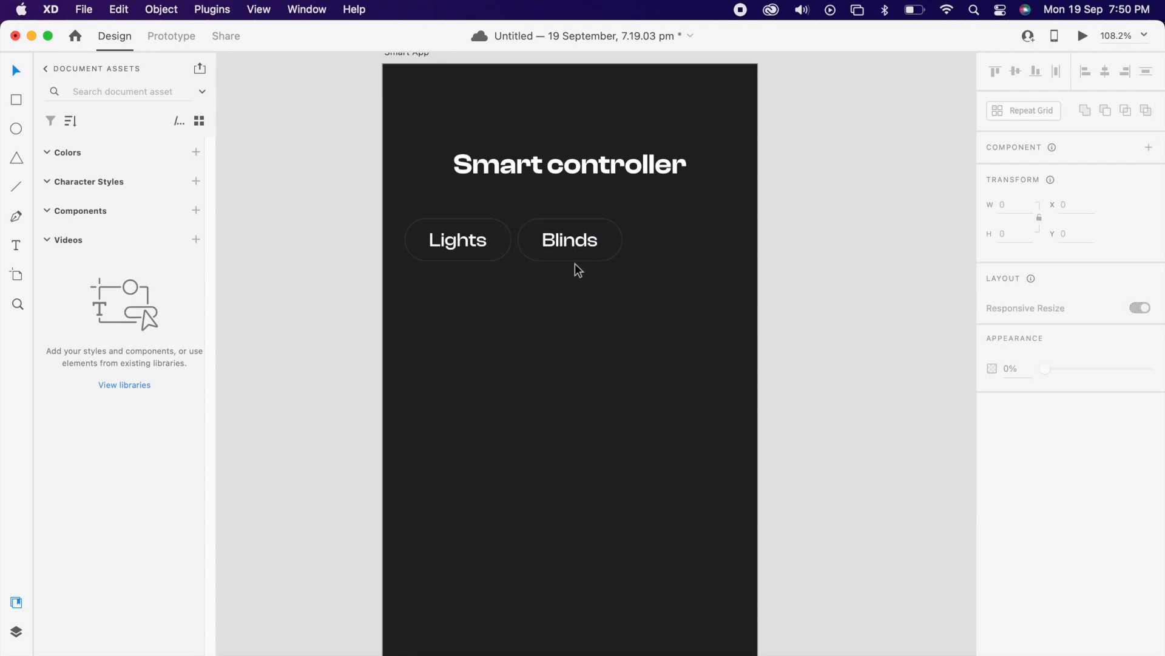
Group the Lights and Blinds pills into a horizontal stack with a spacing of 8.
left_click(490, 251, "shift")
right_click(490, 253)
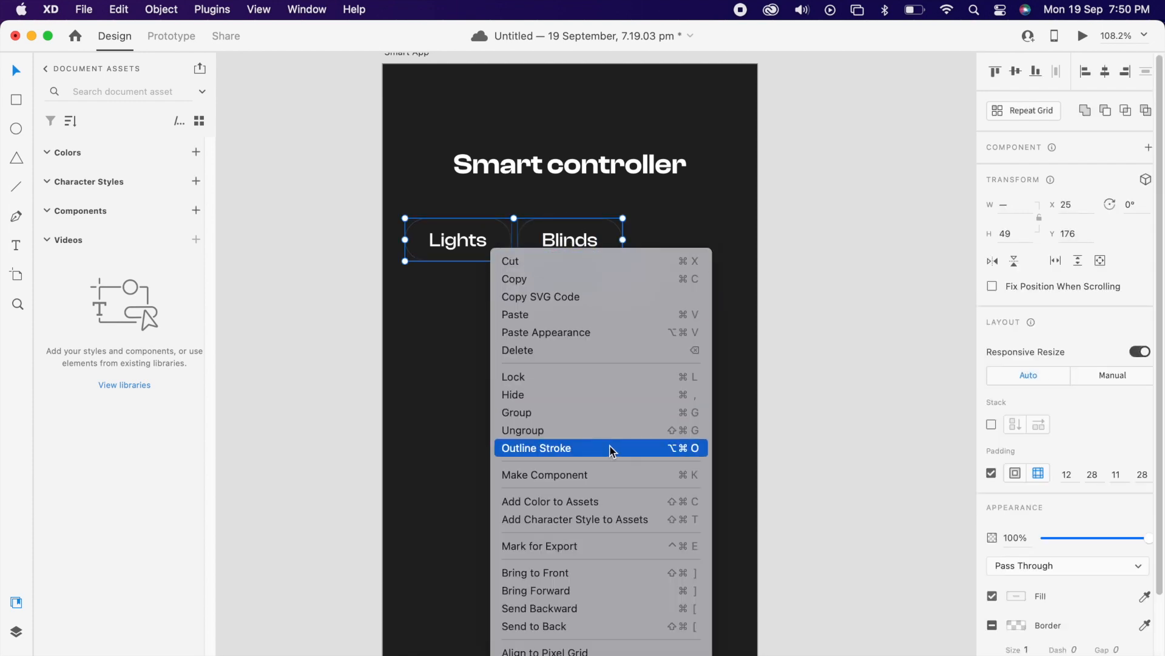
left_click(544, 407)
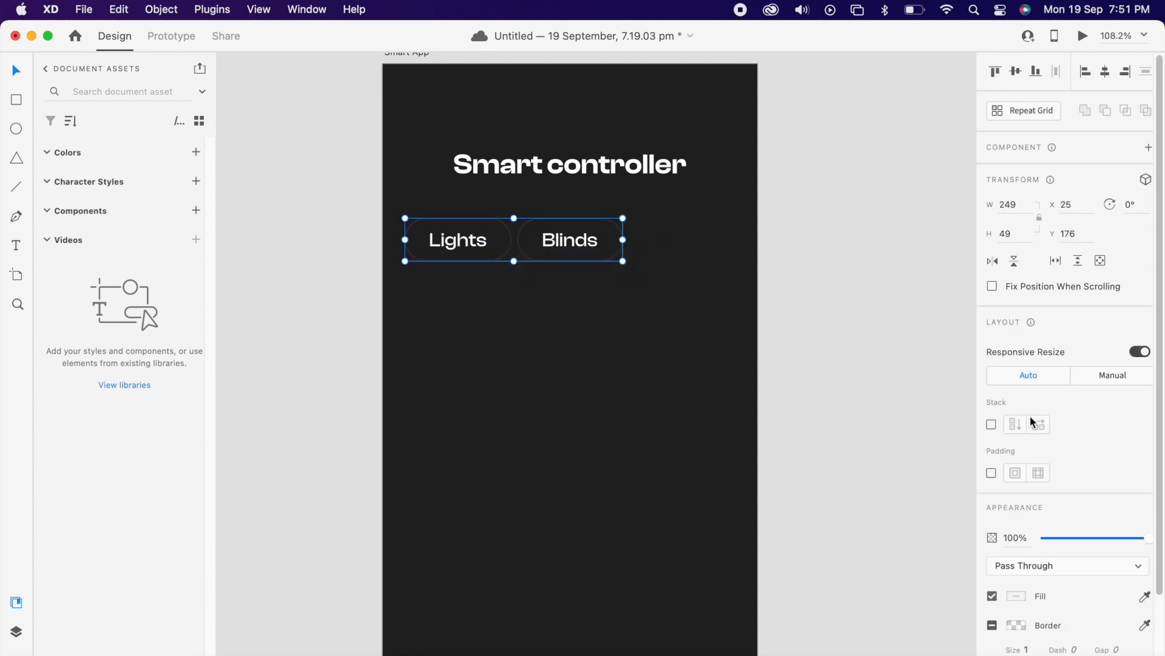
left_click(992, 427)
left_click(1097, 433)
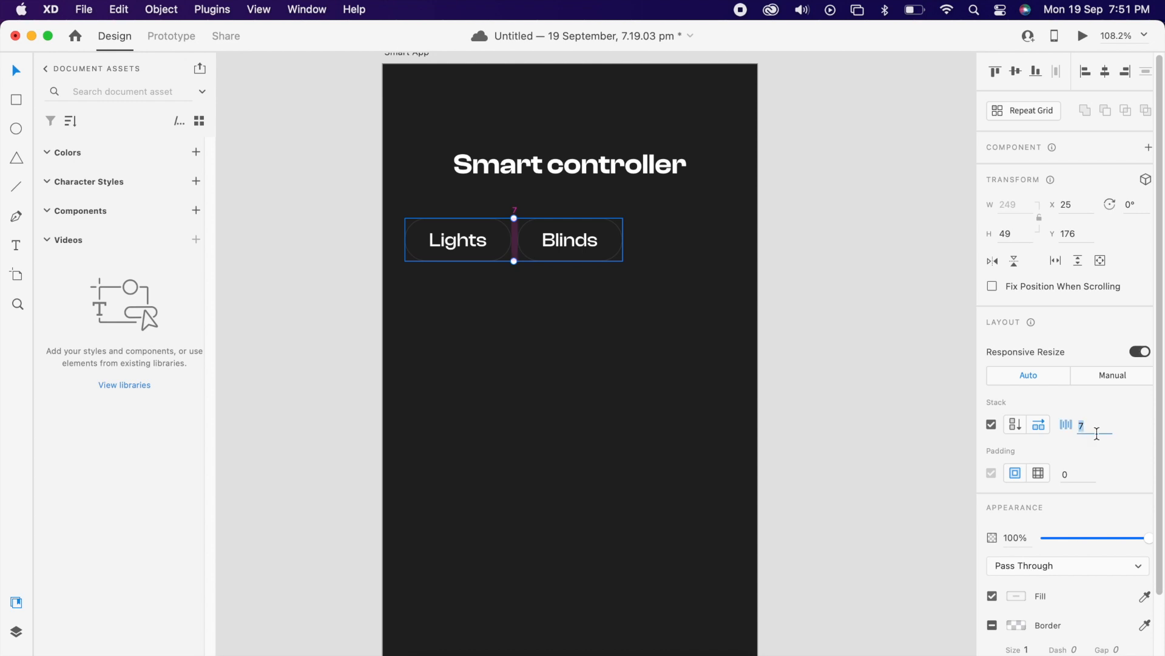
key("Return")
left_click(448, 328)
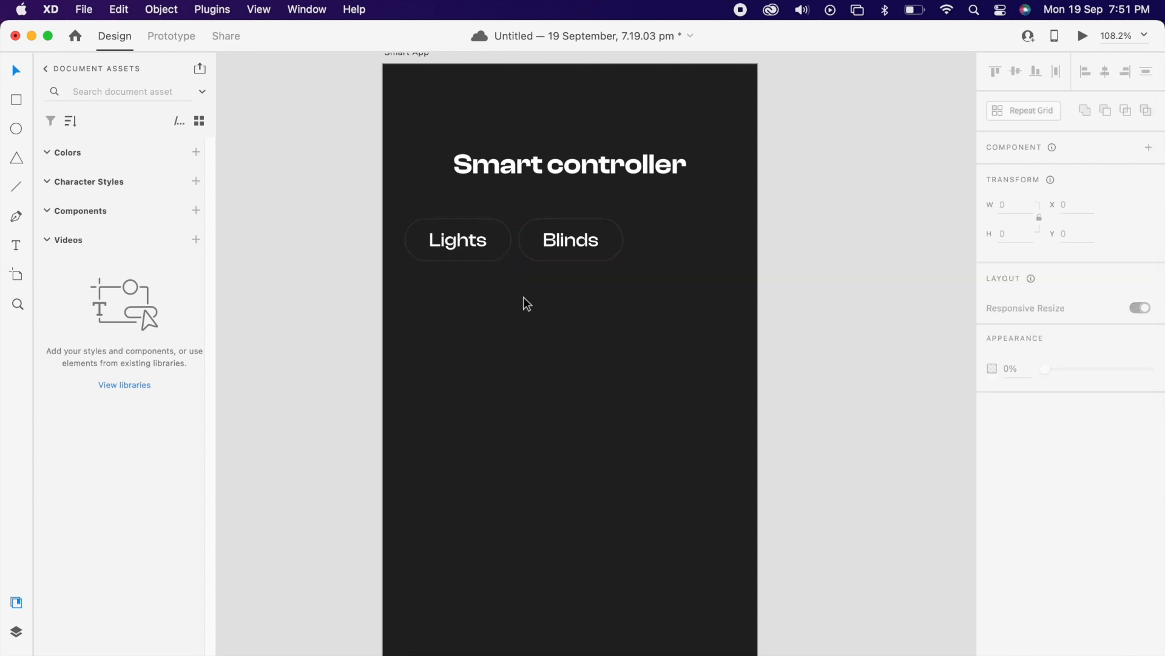
Duplicate the Blinds pill twice within the stack.
double_click(573, 242)
key("super+d")
key("super+d")
left_click(629, 264)
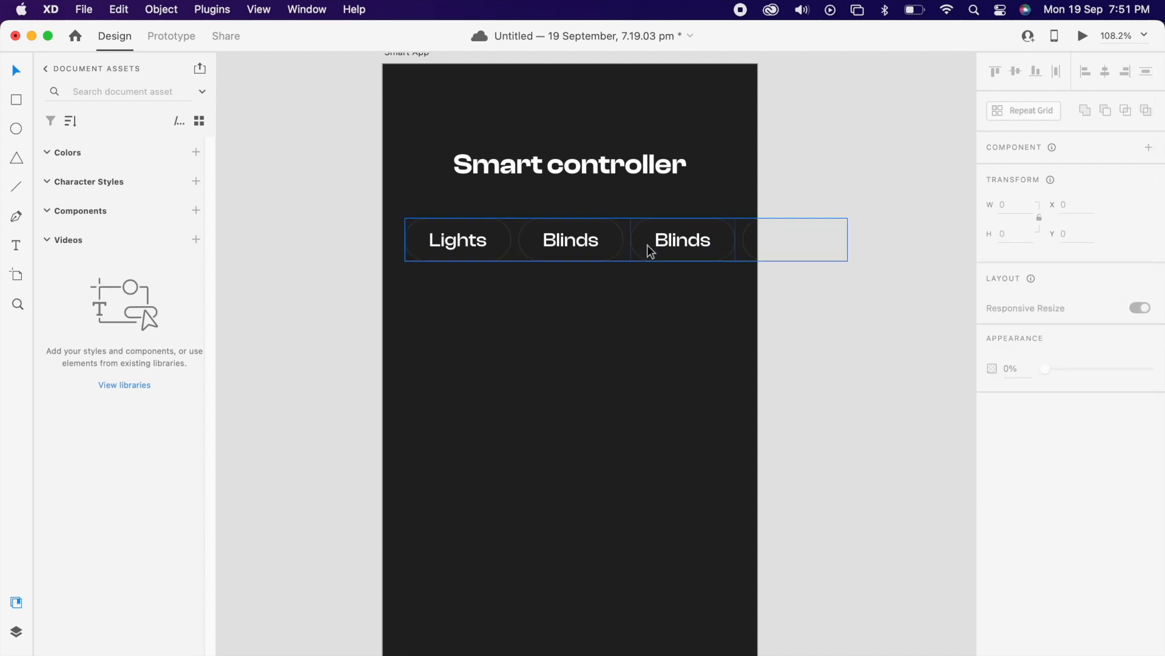
Relabel the two duplicated Blinds pills as "TV" and "AC".
double_click(677, 242)
double_click(678, 242)
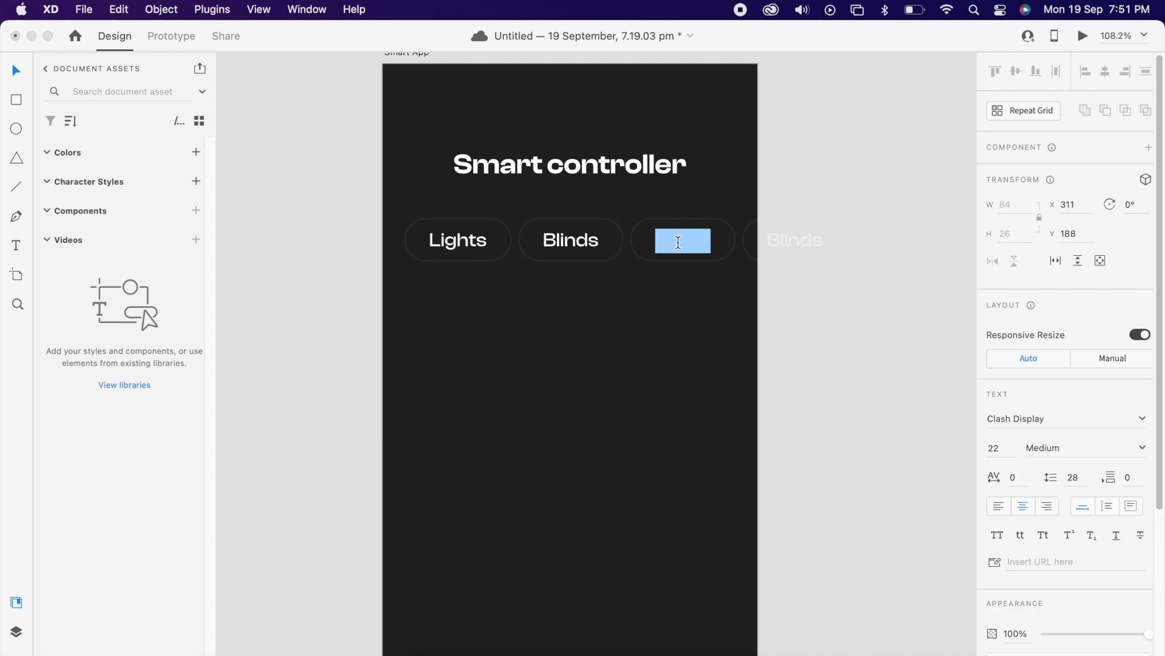
type("TV")
key("Escape")
left_click(777, 239)
double_click(777, 239)
double_click(777, 239)
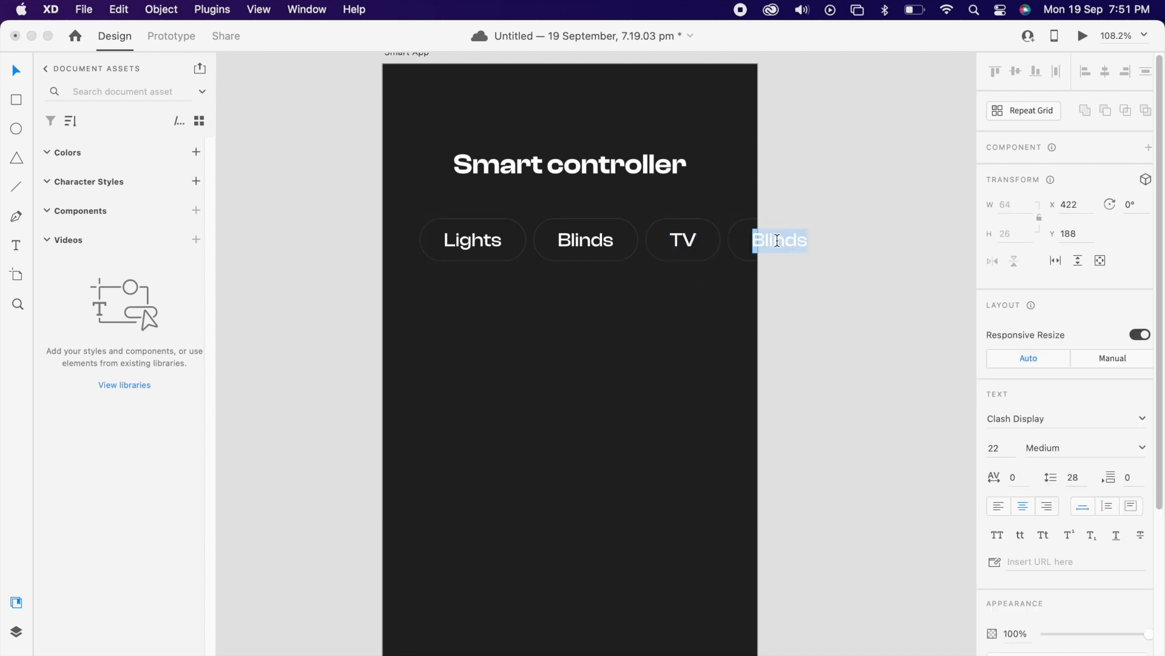
type("AC")
key("Escape")
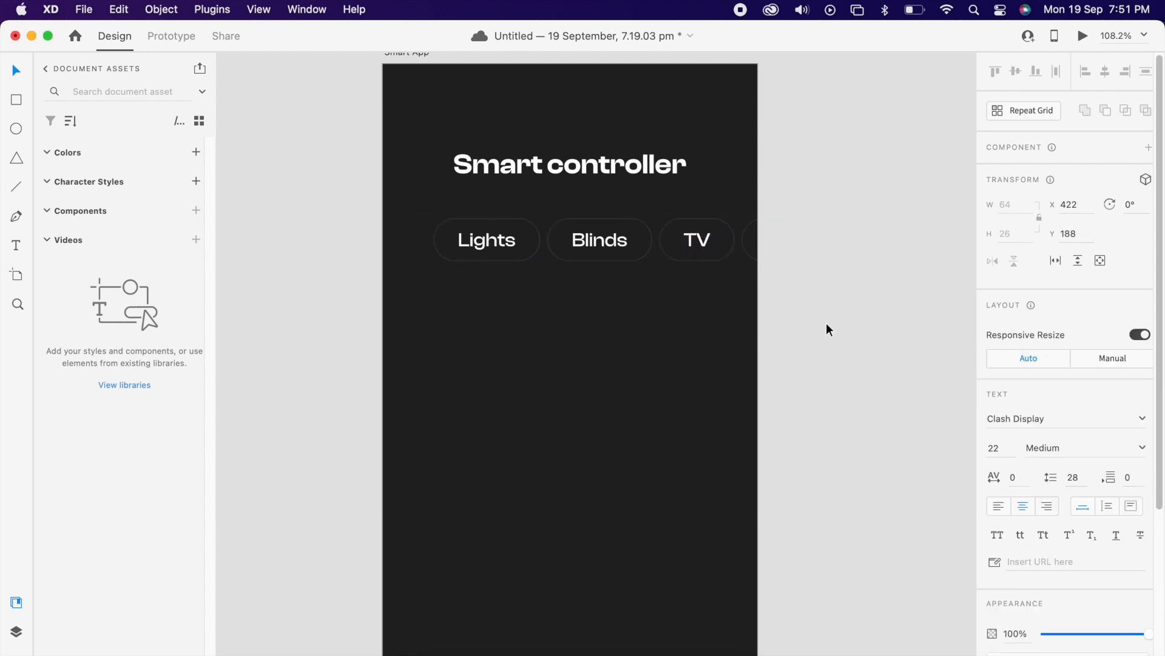
Duplicate the AC pill within the stack and change the copy's label to "Living room".
left_click(825, 324)
left_click(722, 250)
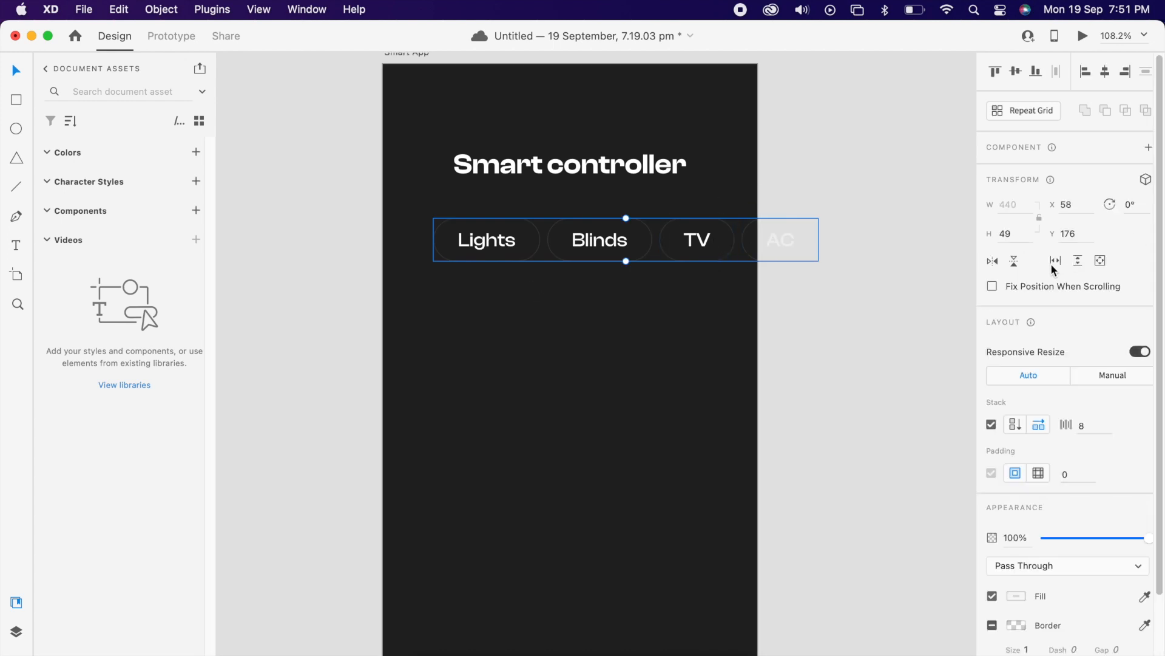
double_click(778, 247)
key("super+d")
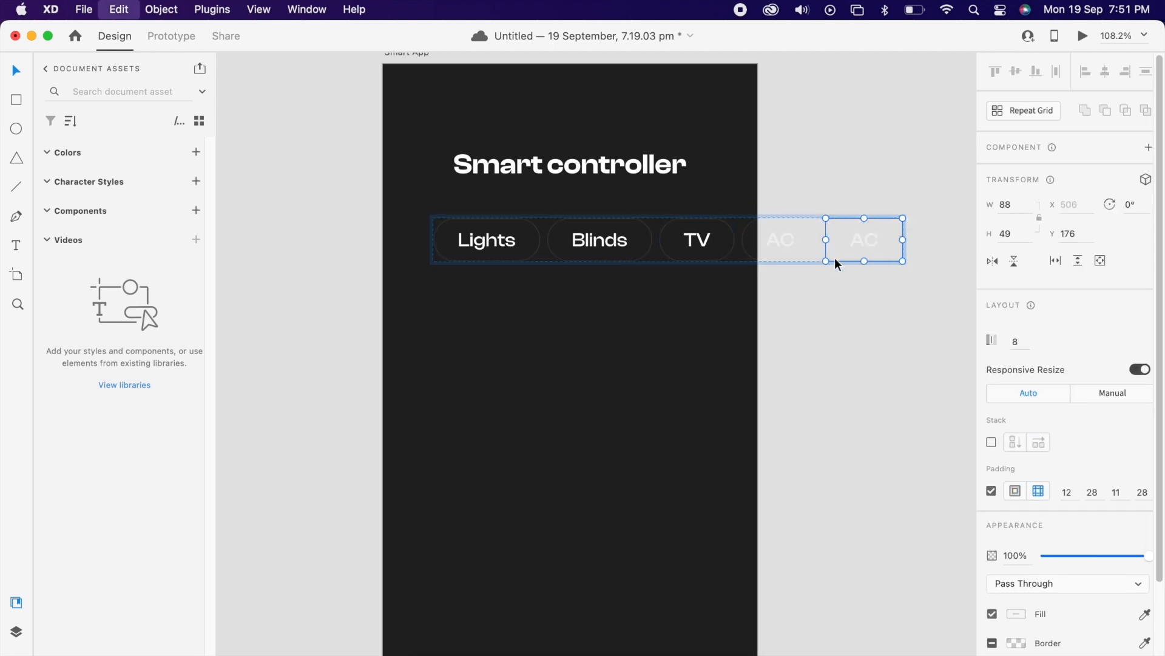
double_click(868, 237)
double_click(868, 236)
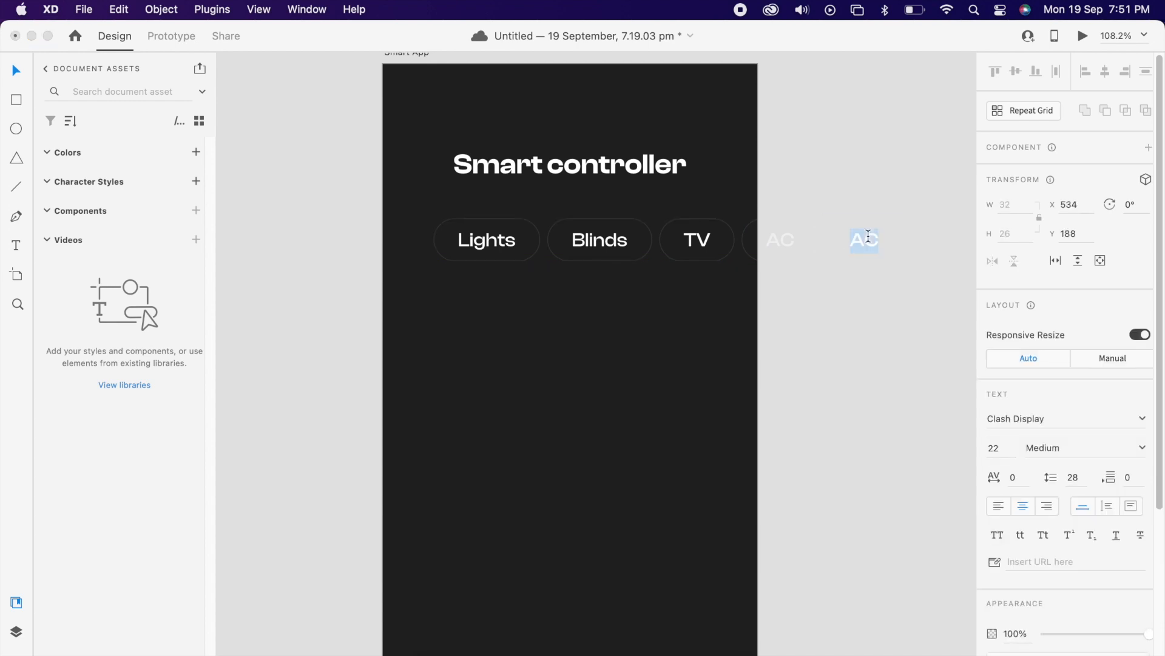
type("Living")
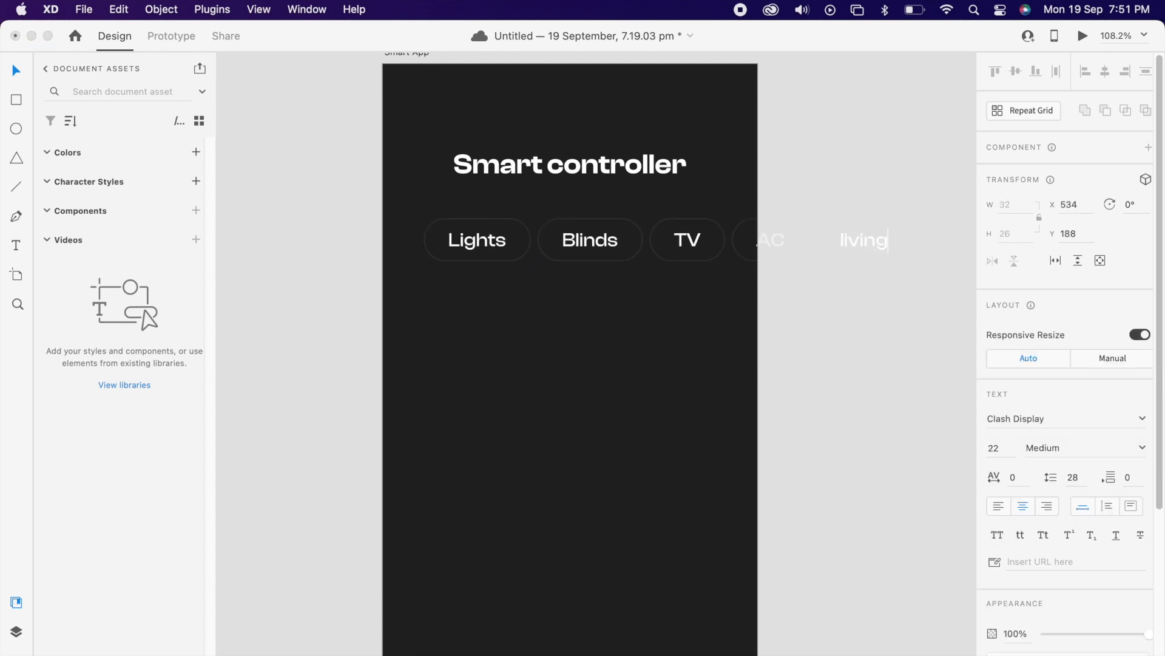
type(" room")
key("Escape")
Make the pill row a horizontal scroll group about 364 wide and centre it horizontally on the artboard.
left_click(907, 331)
left_click_drag(528, 242, 552, 242)
left_click(1056, 261)
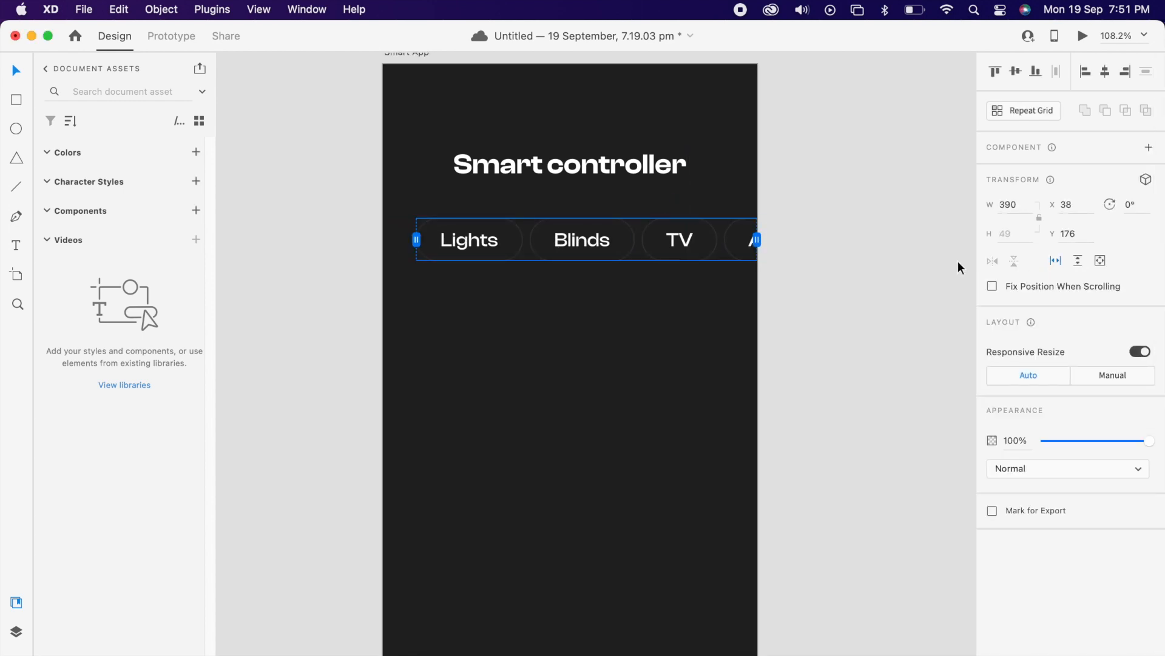
left_click_drag(748, 241, 733, 240)
left_click(1105, 71)
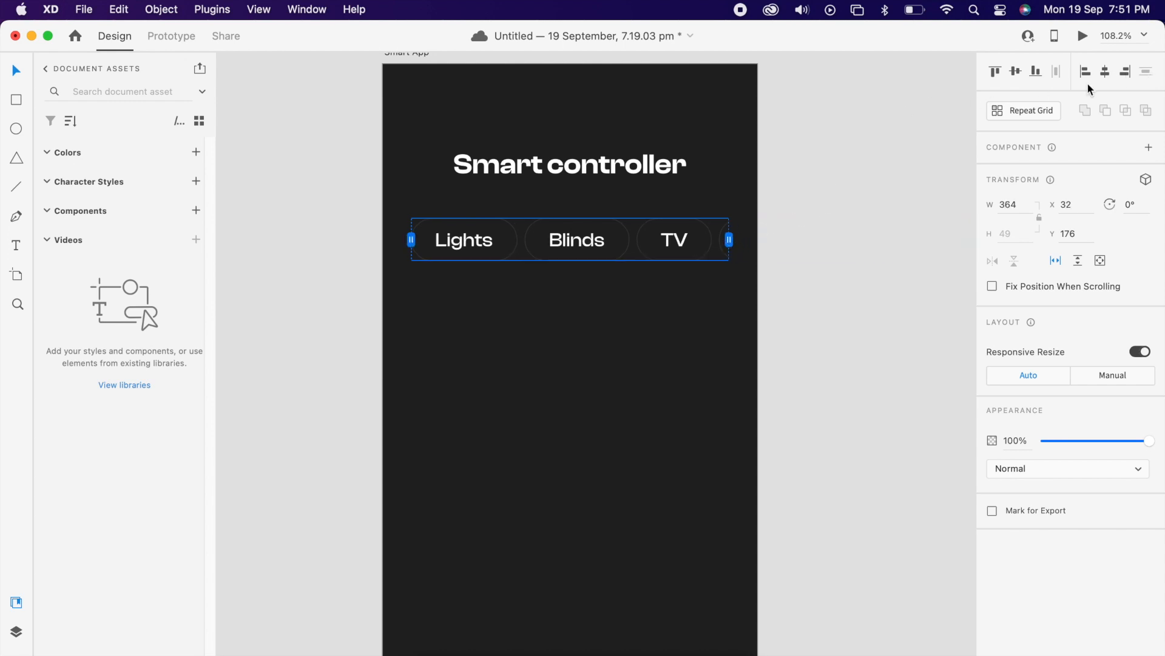
Give the background shape of the Lights pill a white #FFFFFF fill at 15% opacity.
left_click(875, 197)
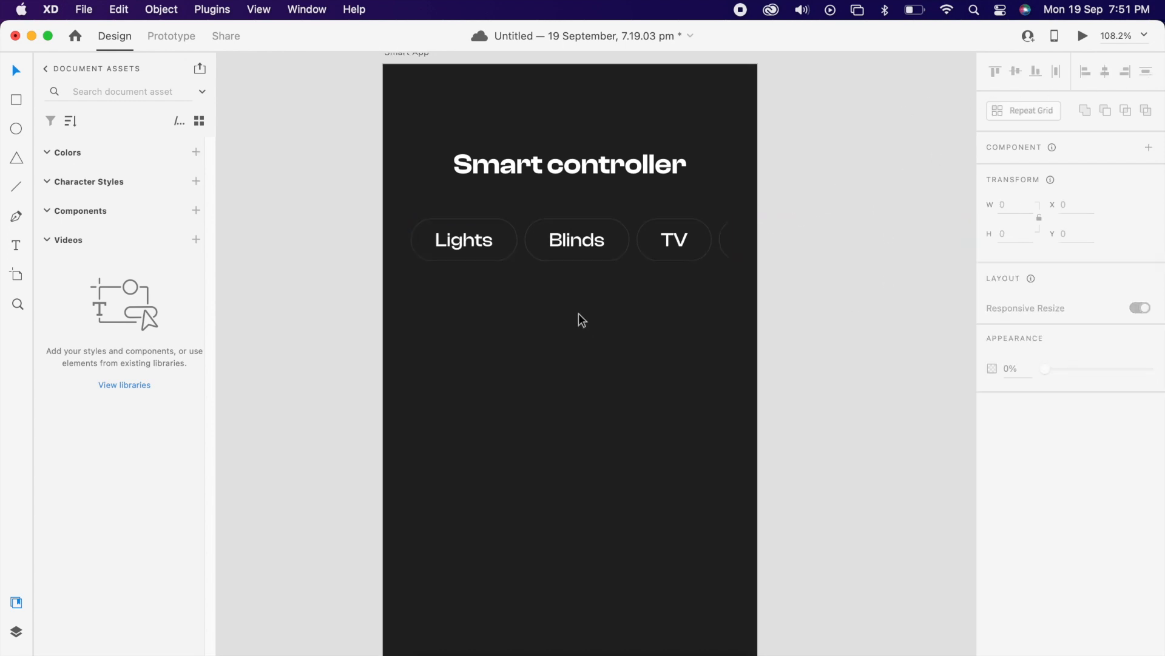
left_click(509, 258)
double_click(509, 257)
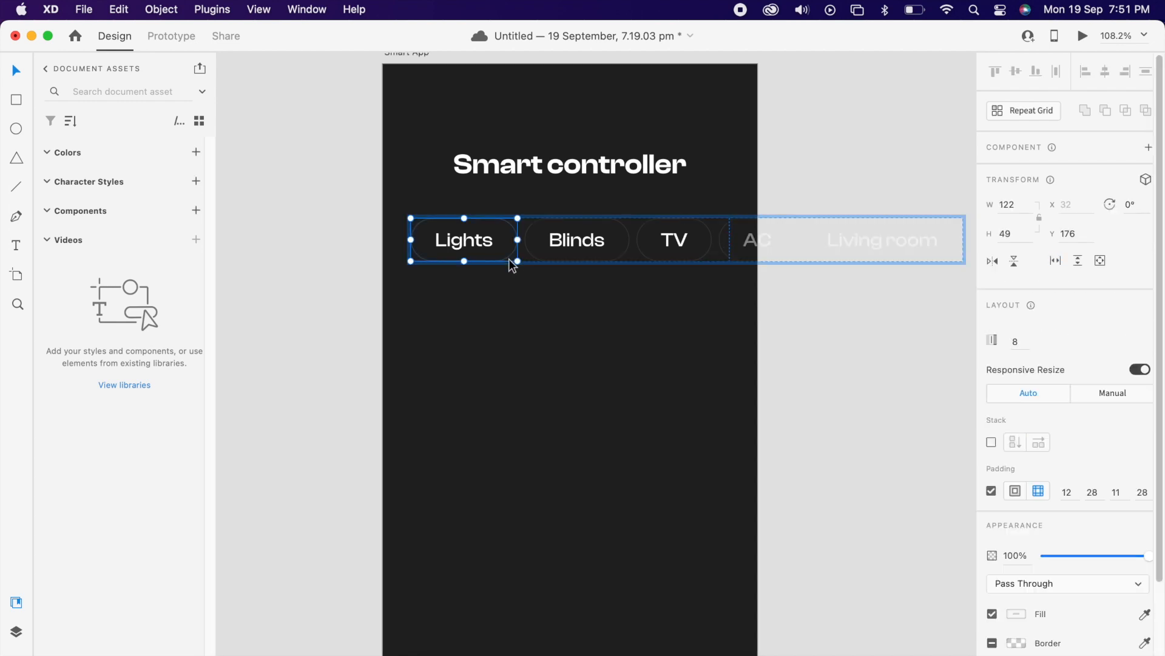
double_click(508, 258)
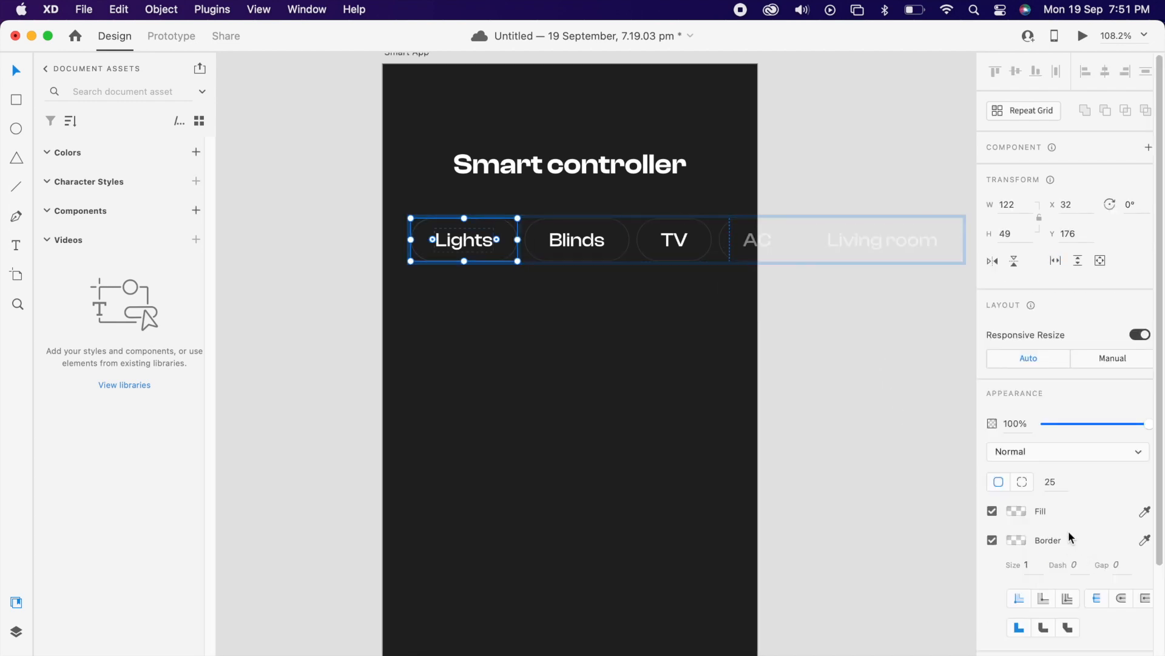
scroll(1069, 538, "down", 1)
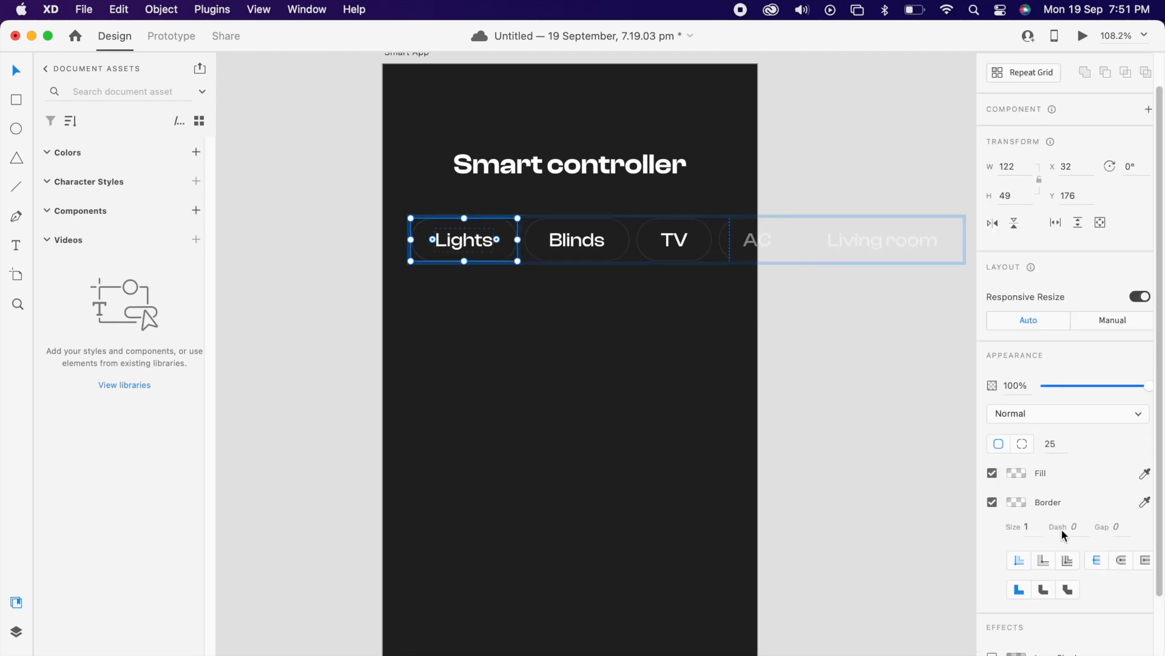
left_click(1017, 474)
mouse_move(983, 520)
left_mouse_down()
mouse_move(983, 493)
mouse_move(984, 507)
left_mouse_up()
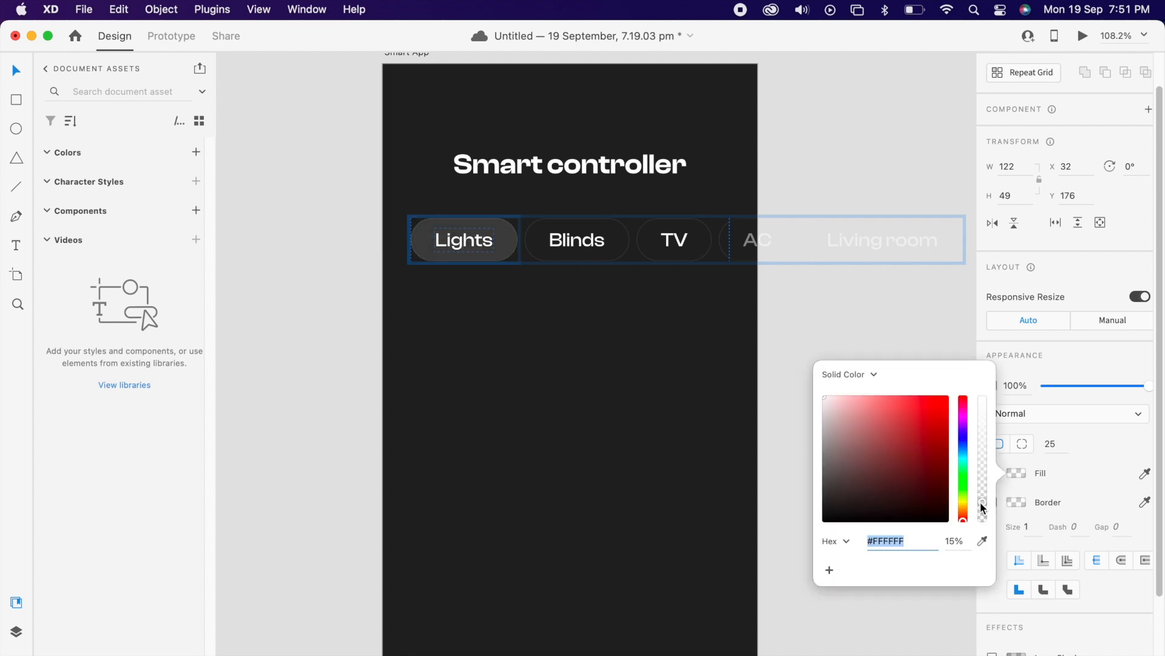
left_click(543, 386)
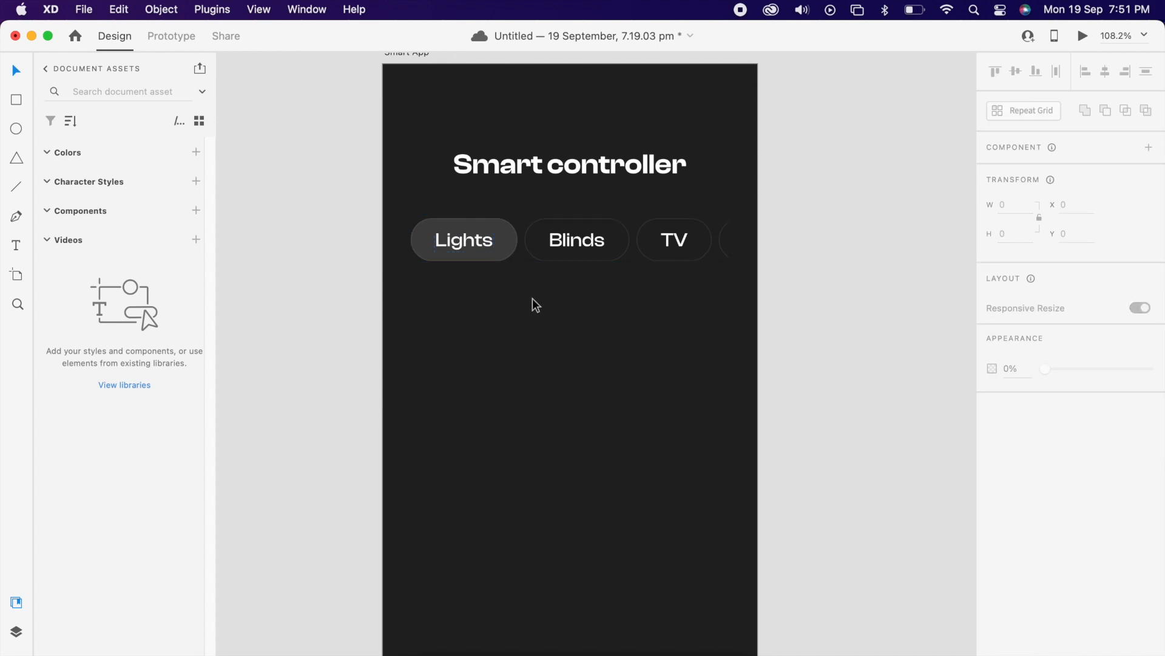
Duplicate the TV pill out of the row to the artboard's lower left, at about X 54, Y 787.
scroll(533, 298, "down", 3)
scroll(716, 129, "down", 2)
left_click(716, 129)
left_click(716, 128)
key("super+c")
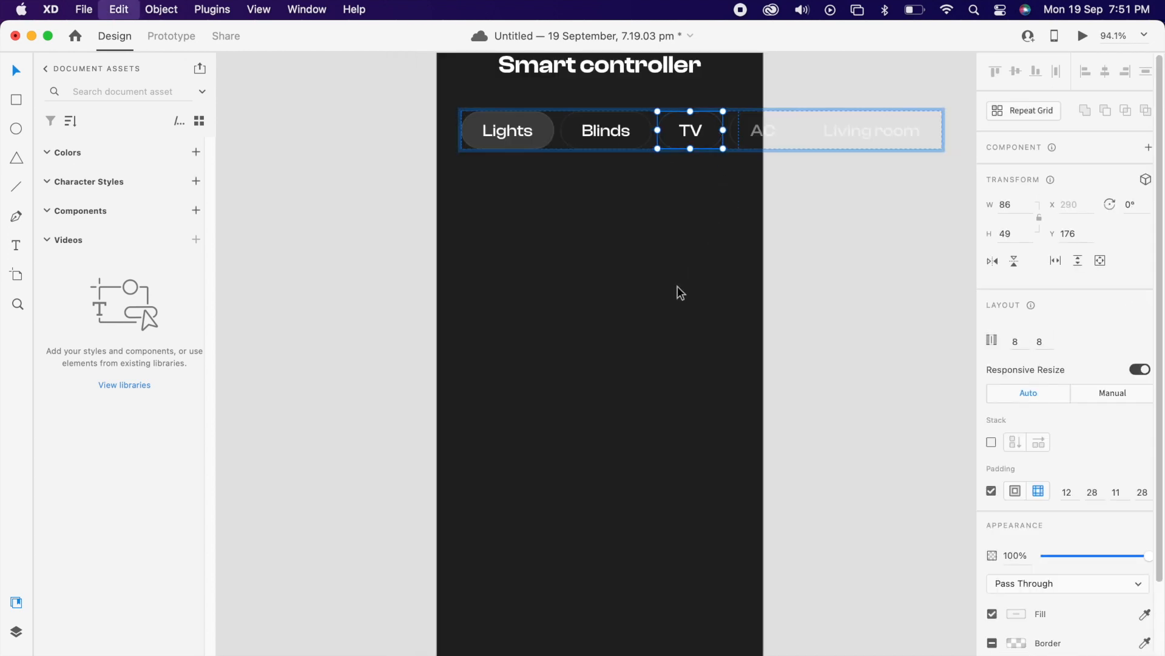
left_click(678, 286)
double_click(692, 140)
left_click_drag(696, 129, 516, 600, "alt")
Relabel the copied TV pill at the bottom of the artboard as "Auto".
scroll(522, 570, "down", 3)
double_click(536, 468)
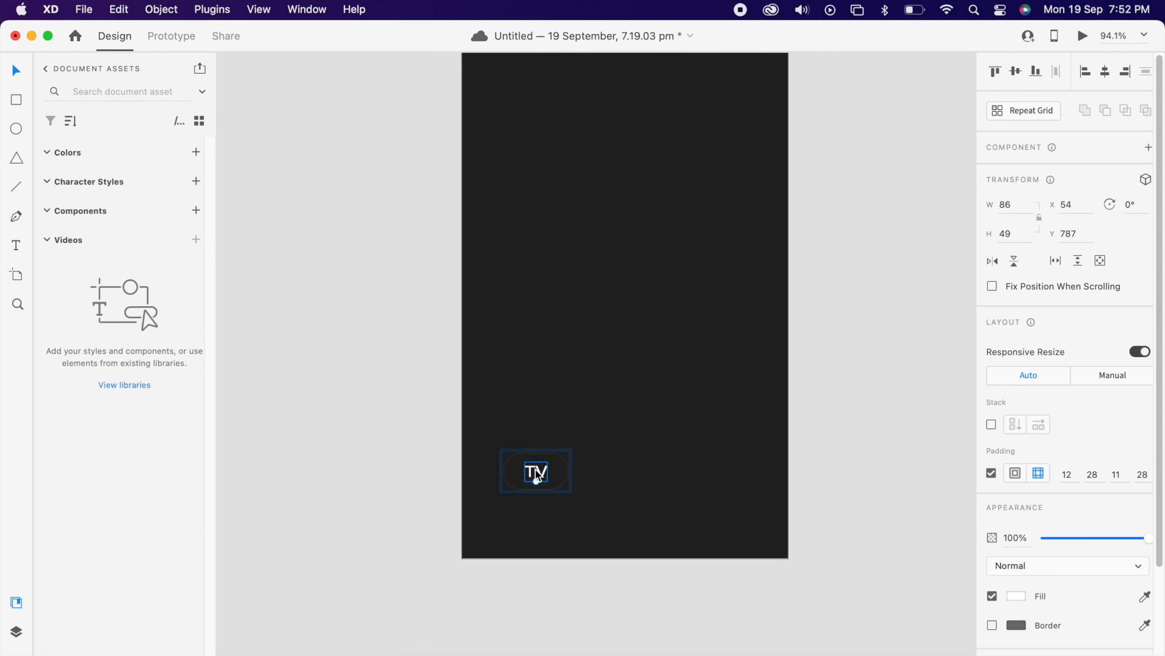
double_click(536, 469)
type("Auto")
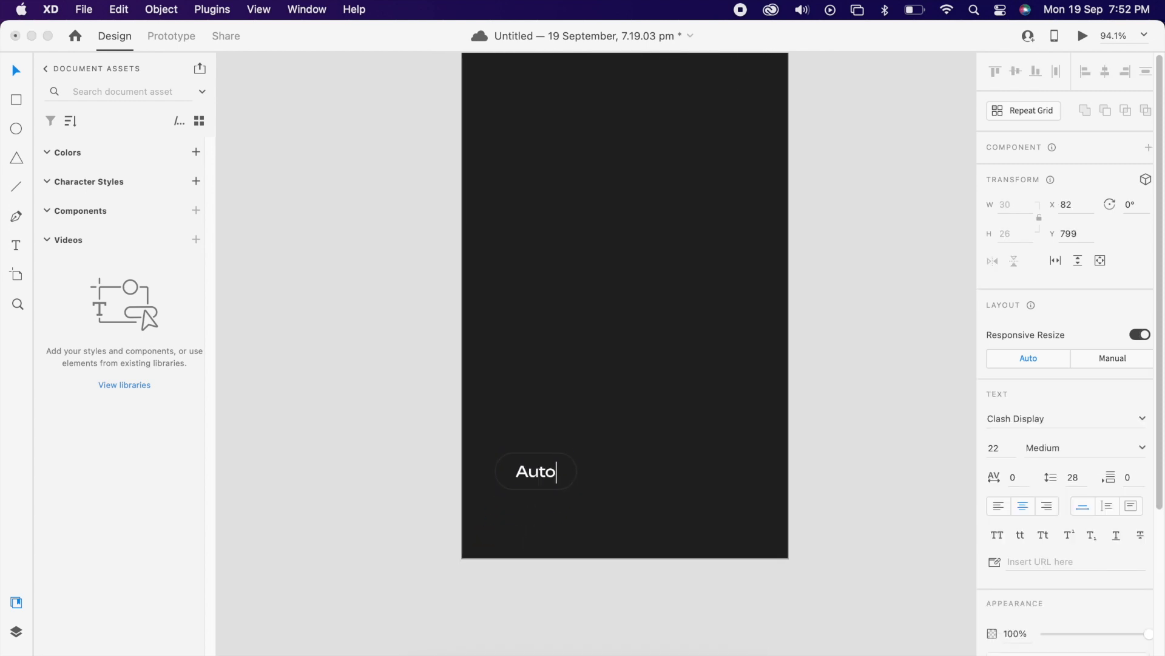
key("Escape")
Place a copy of the Auto pill's outline beside it at about X 160 and widen it to about 208.
left_click(607, 494)
left_click(576, 486)
left_click(628, 494)
left_click(552, 486)
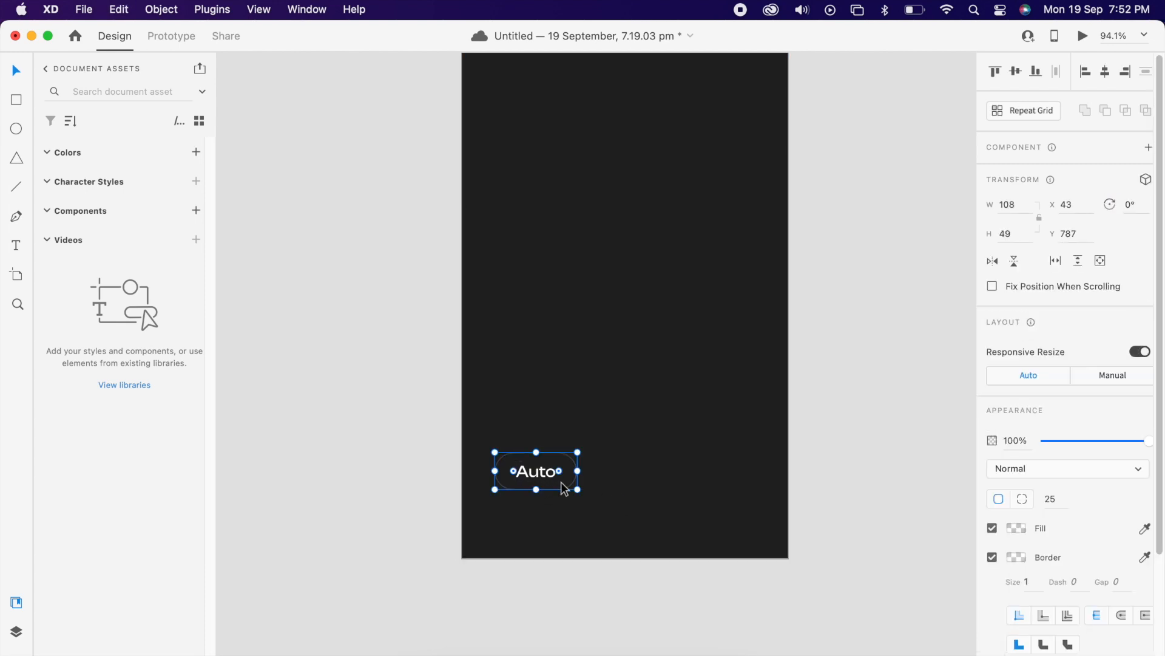
left_click_drag(577, 487, 746, 472)
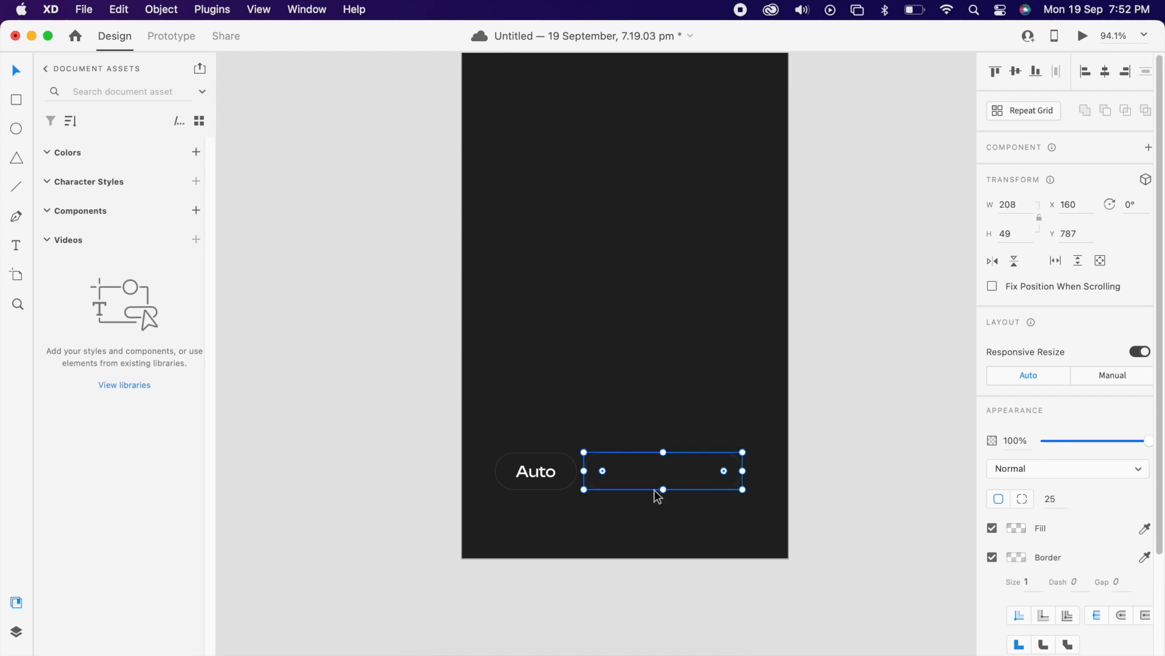
Draw a straight horizontal line about 165 wide with the Pen tool along the middle of the empty pill.
scroll(654, 493, "up", 5)
key("p")
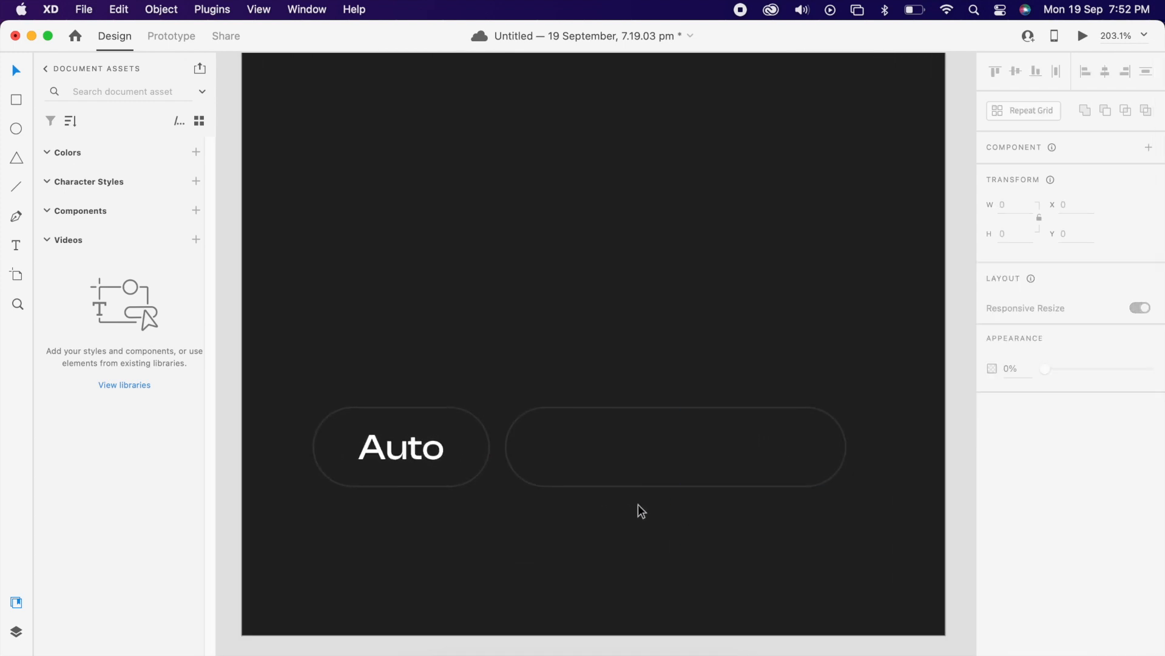
left_click(539, 447)
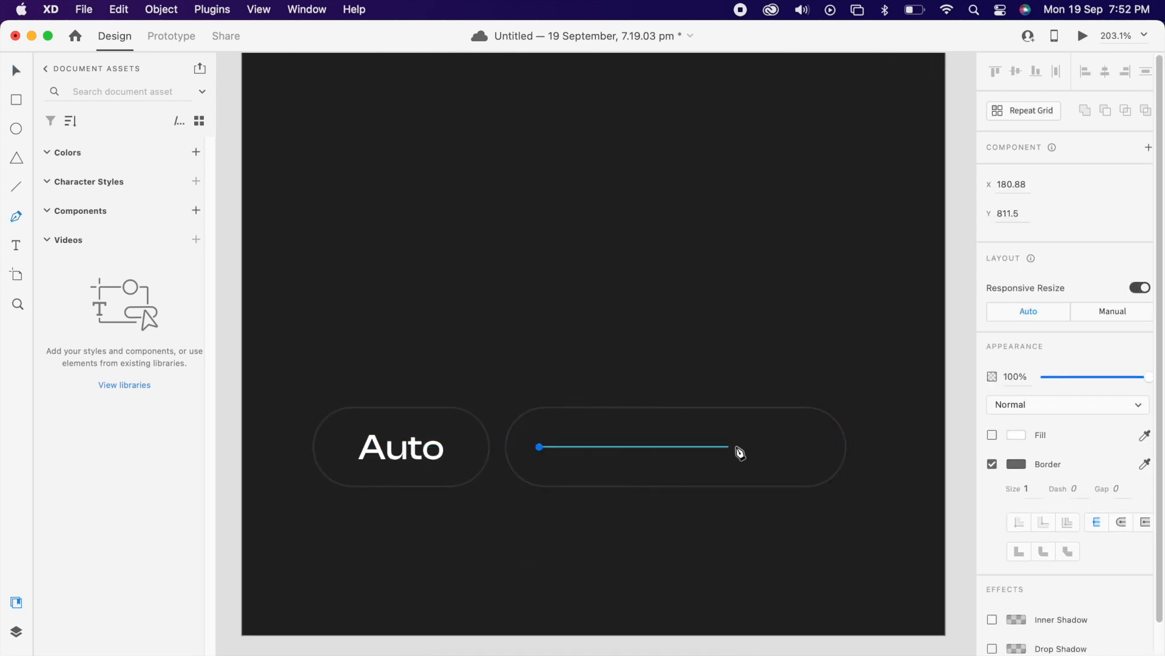
left_click(810, 447)
key("Escape")
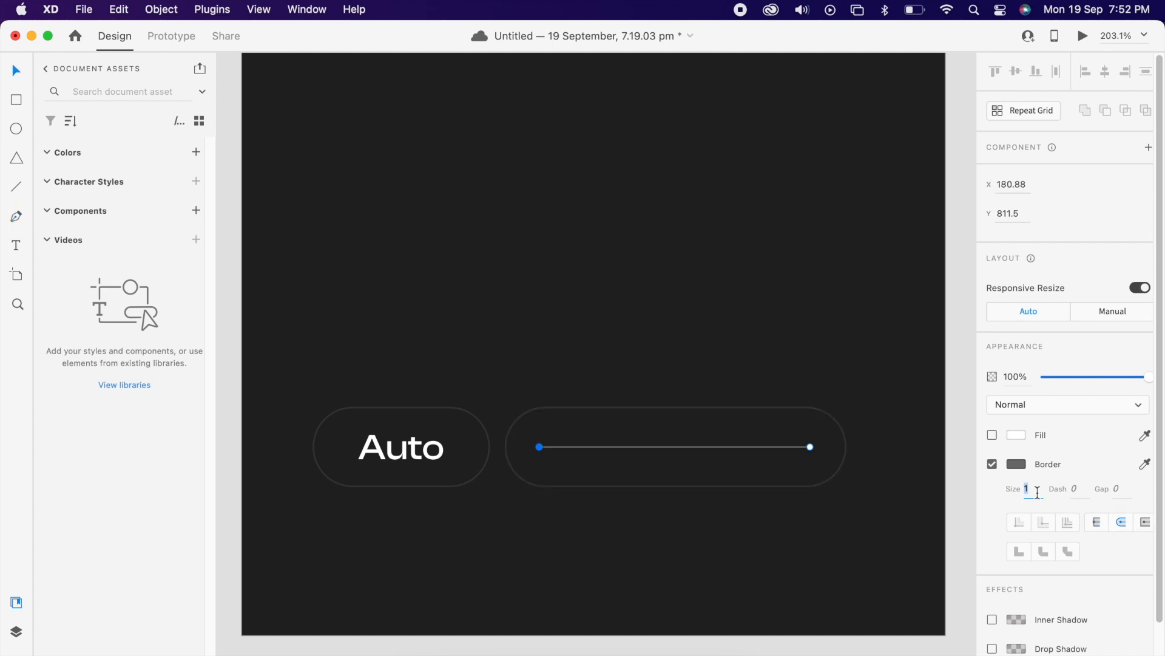
Give the line rounded end caps, a border size of 4 and the border colour #4A4A4A.
type("4")
key("Return")
left_click(1017, 465)
left_click_drag(868, 425, 823, 448)
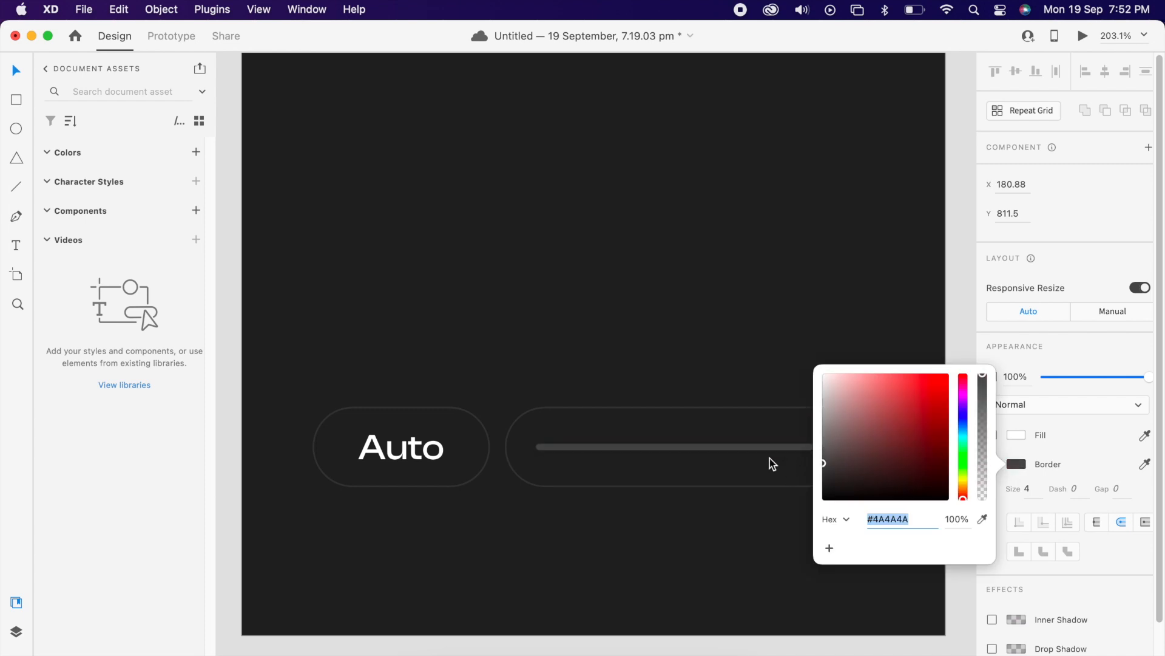
Set the slider line's border size to 3.
left_click(755, 447)
double_click(758, 448)
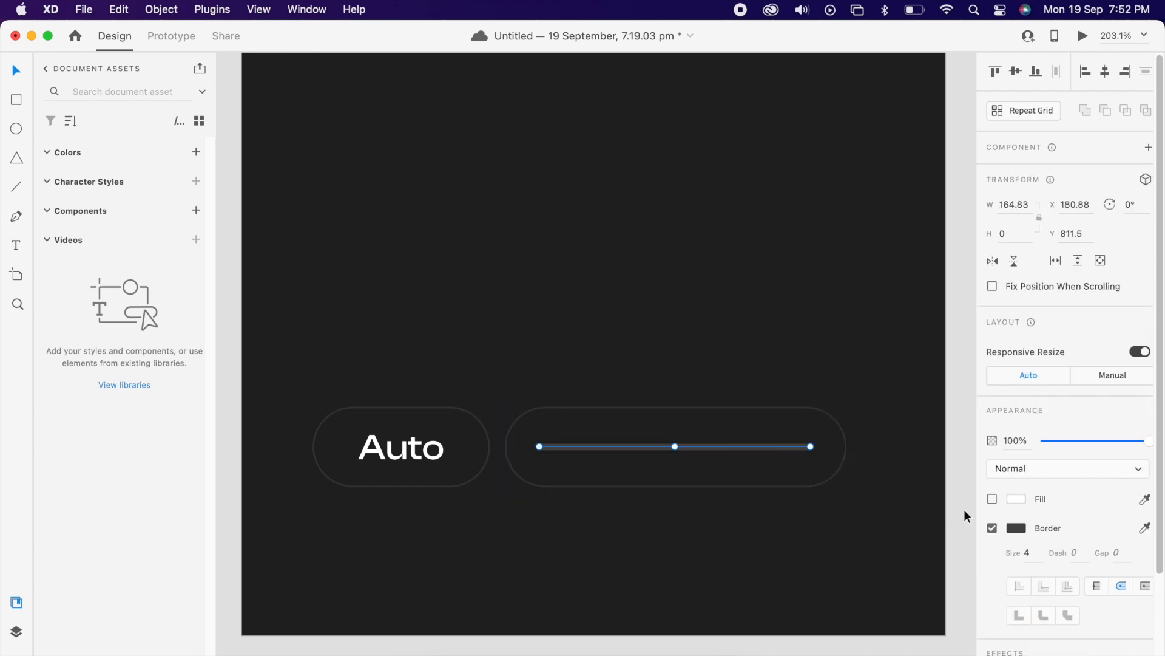
key("Return")
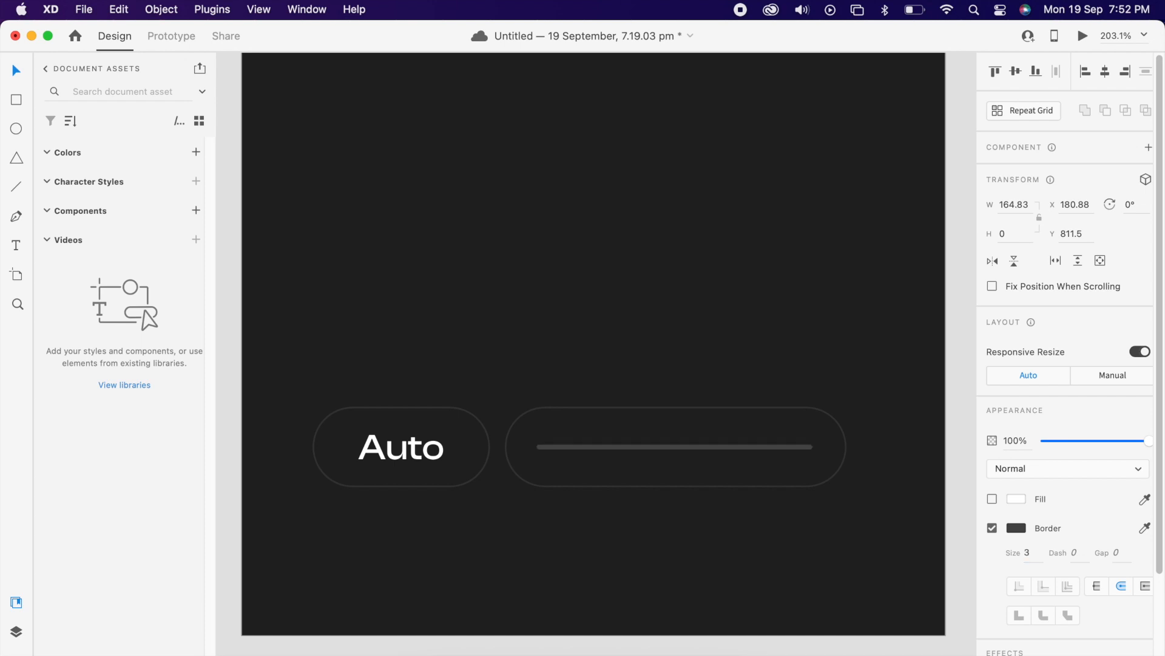
Draw a 28 by 28 circle on the slider line and give it a white #FFFFFF outer-stroke border.
left_click(23, 128)
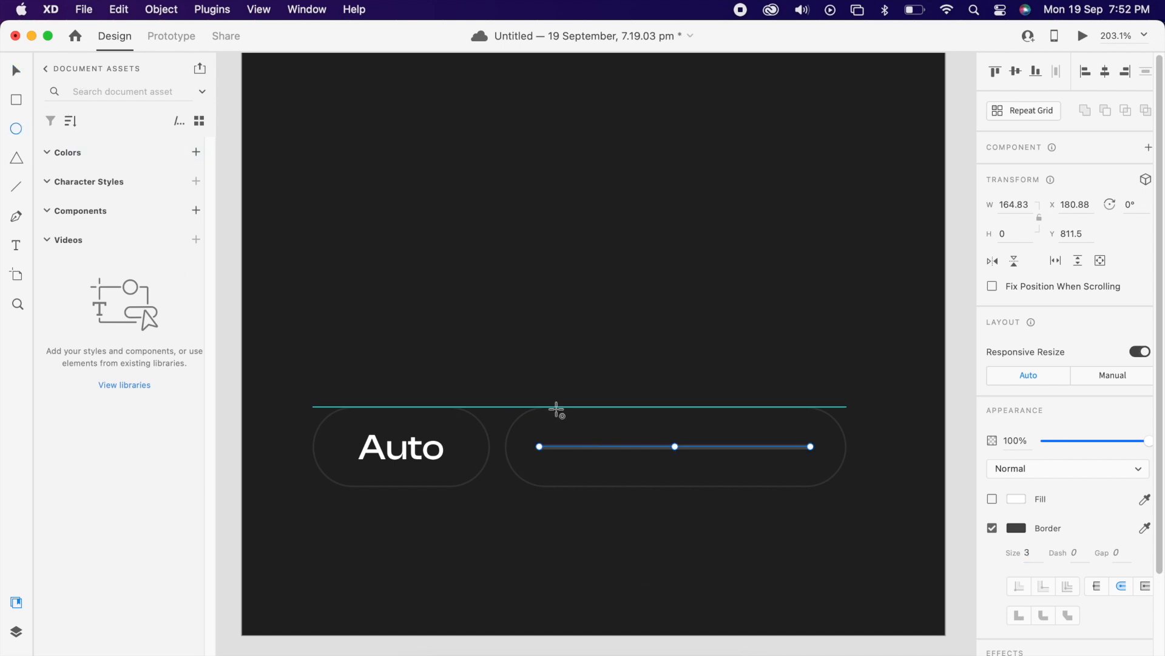
left_click_drag(566, 425, 615, 471)
key("v")
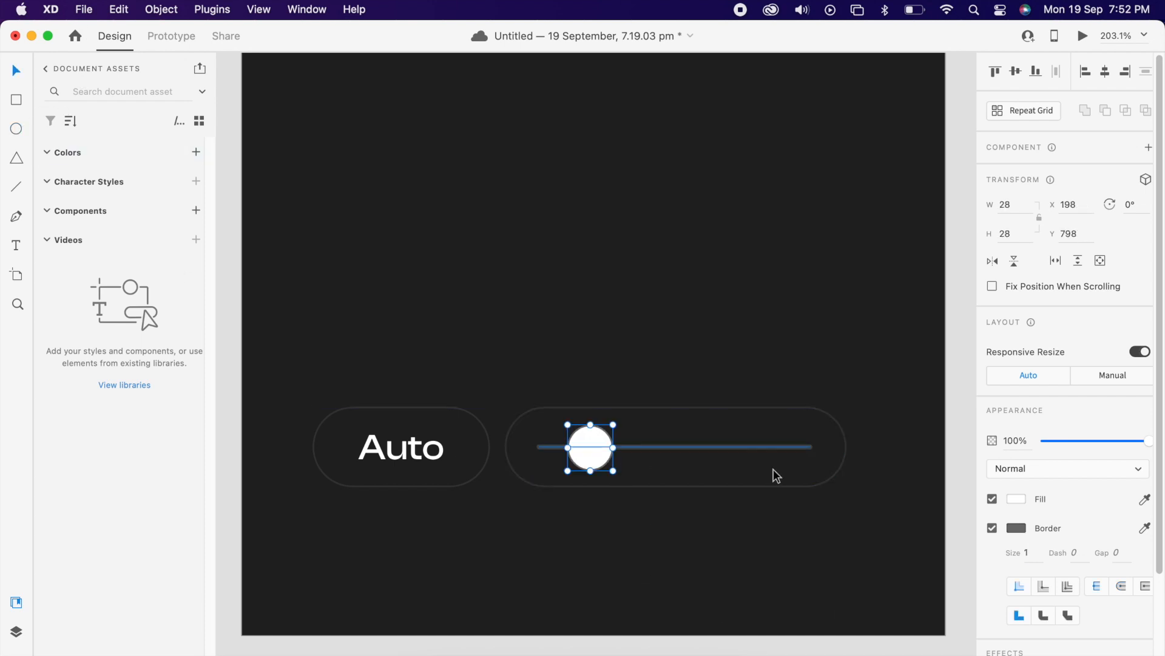
left_click(1016, 528)
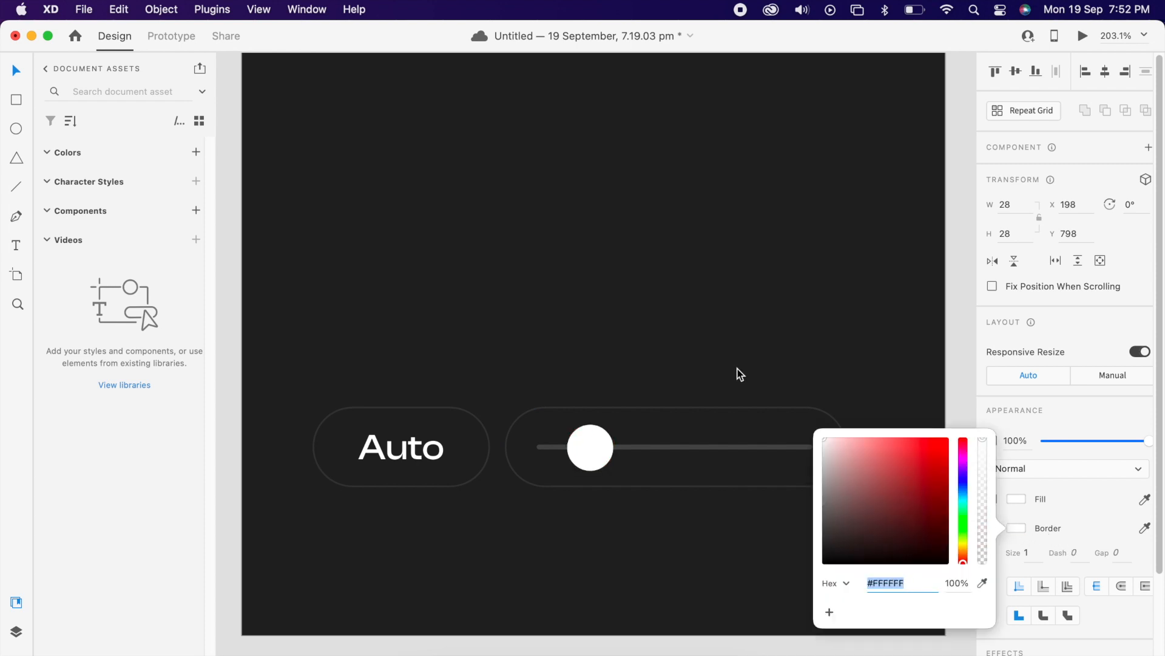
left_click(1043, 586)
Change the circle's border colour to bright cyan.
scroll(1039, 552, "down", 3)
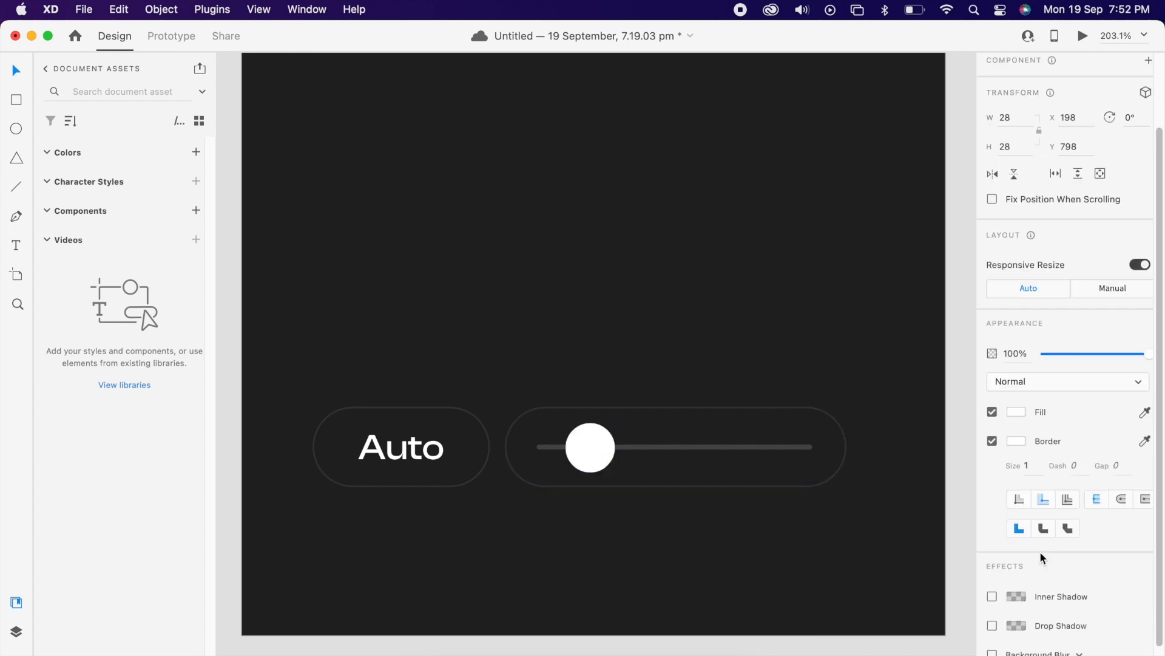
left_click(1024, 442)
left_click(962, 412)
left_click_drag(924, 411, 949, 350)
left_click(1029, 422)
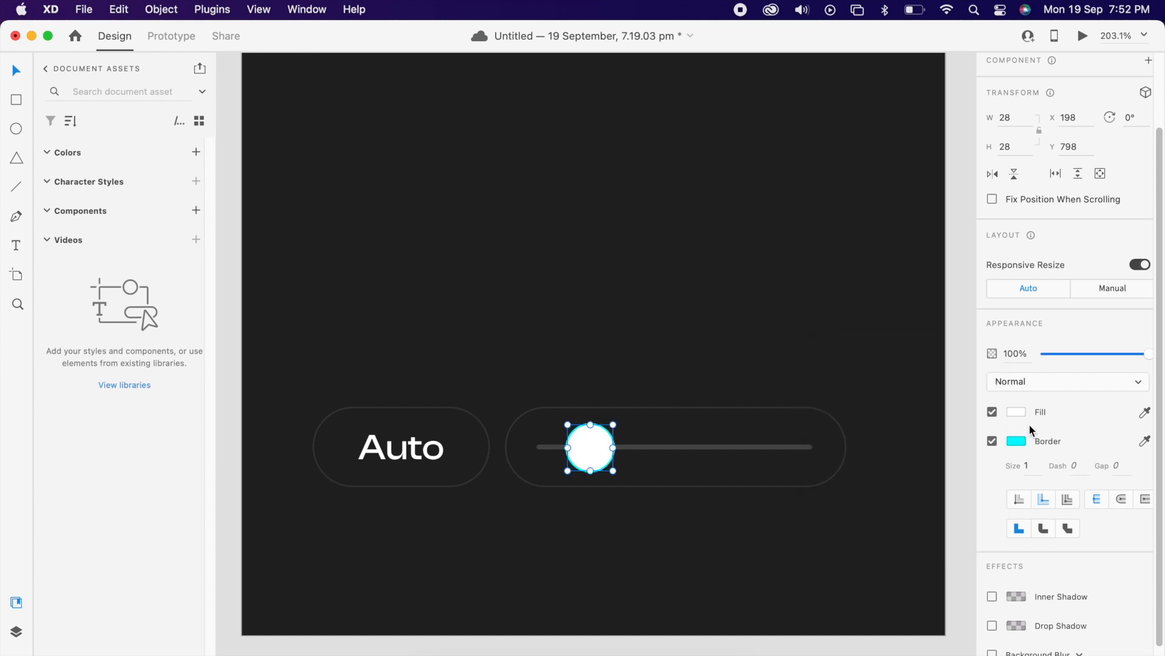
Add a drop shadow to the circle and make its border size 3 in red #FF0303.
left_click(993, 626)
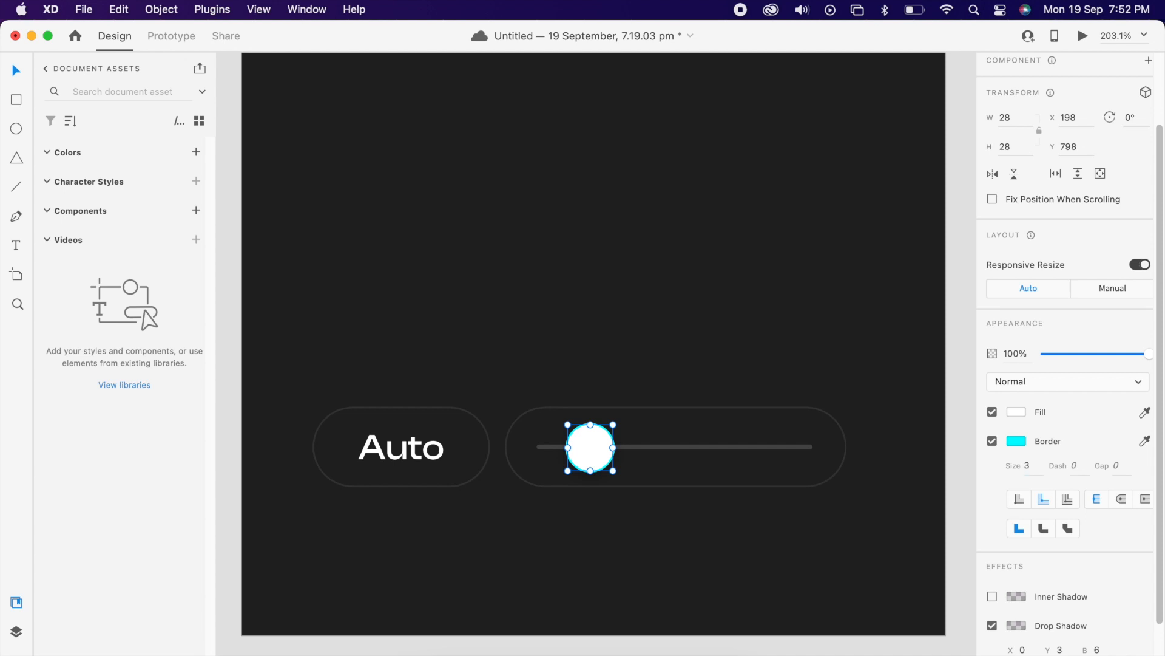
left_click(1024, 443)
left_click_drag(961, 419, 963, 476)
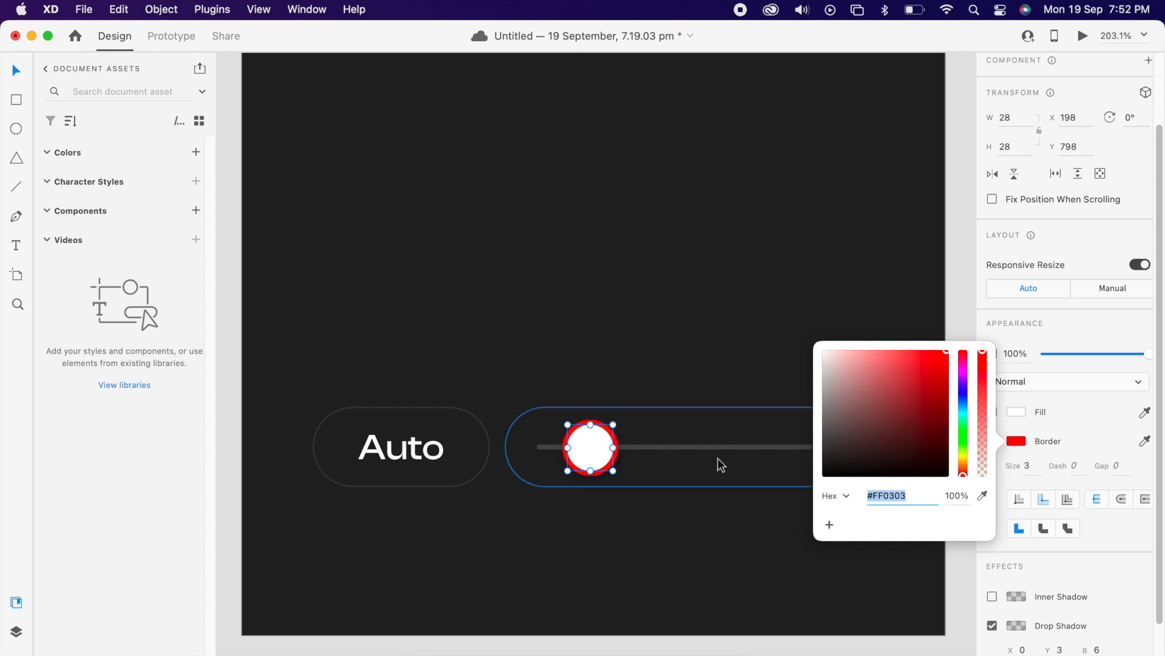
Shrink the slider's circle to 18 by 18 about its centre.
left_click_drag(613, 425, 606, 427)
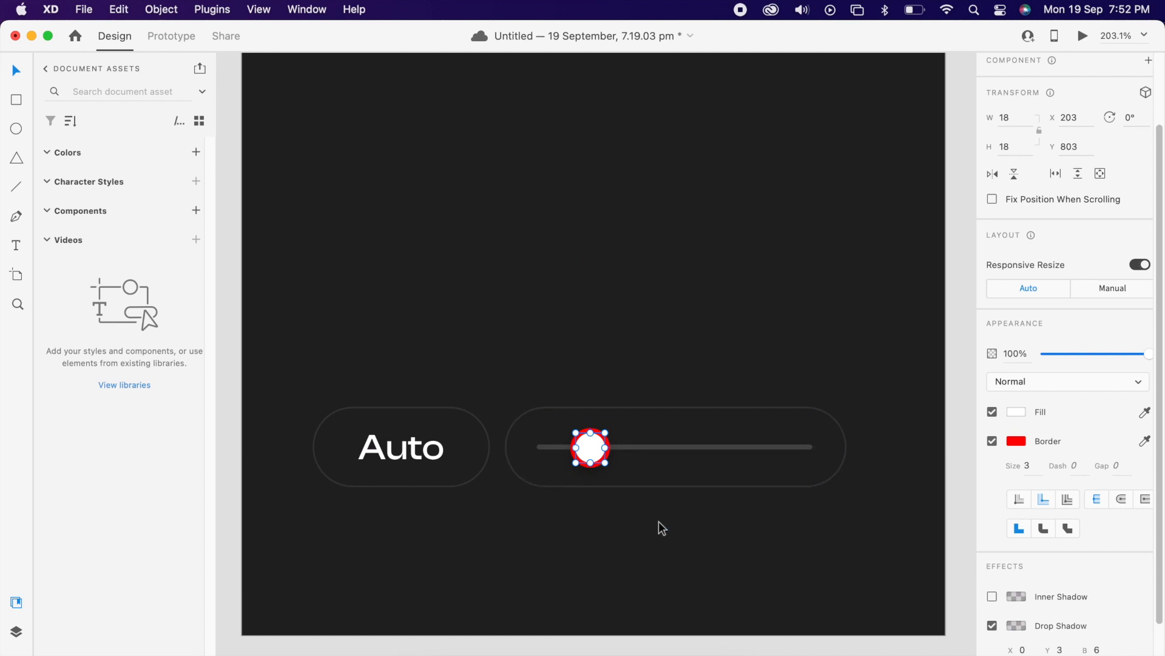
left_click(659, 517)
left_click(668, 447)
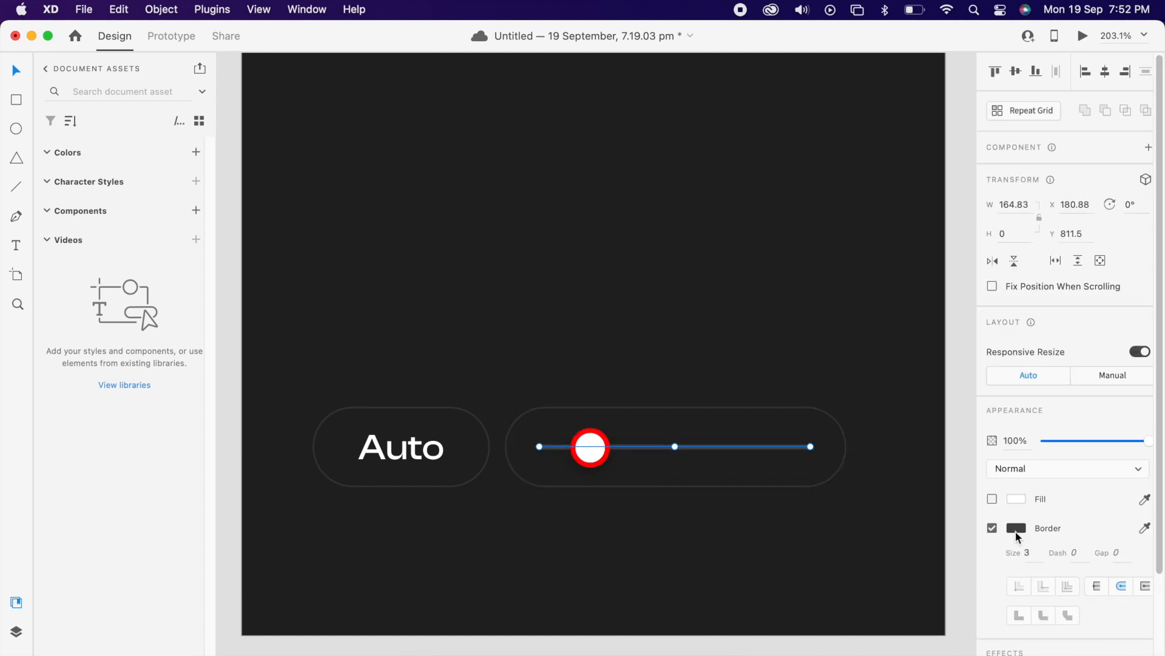
Align the slider's circle and line to each other by their vertical middles.
left_click(557, 367)
left_click_drag(588, 456, 590, 423)
right_click(665, 425)
left_click(637, 312)
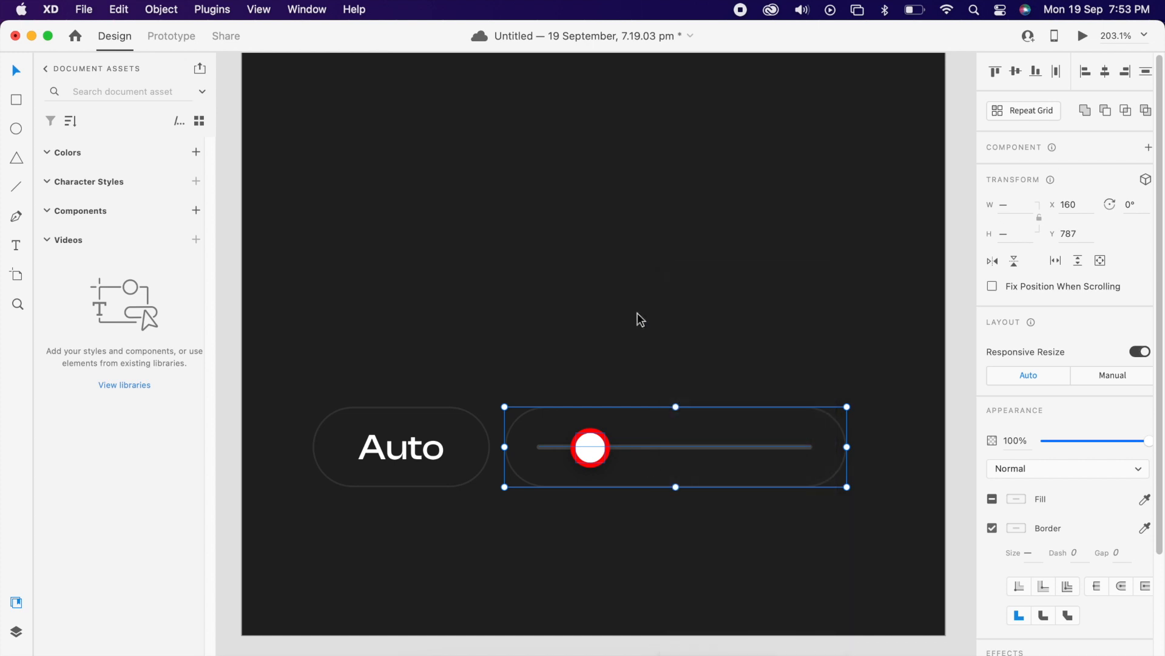
left_click(636, 485, "shift")
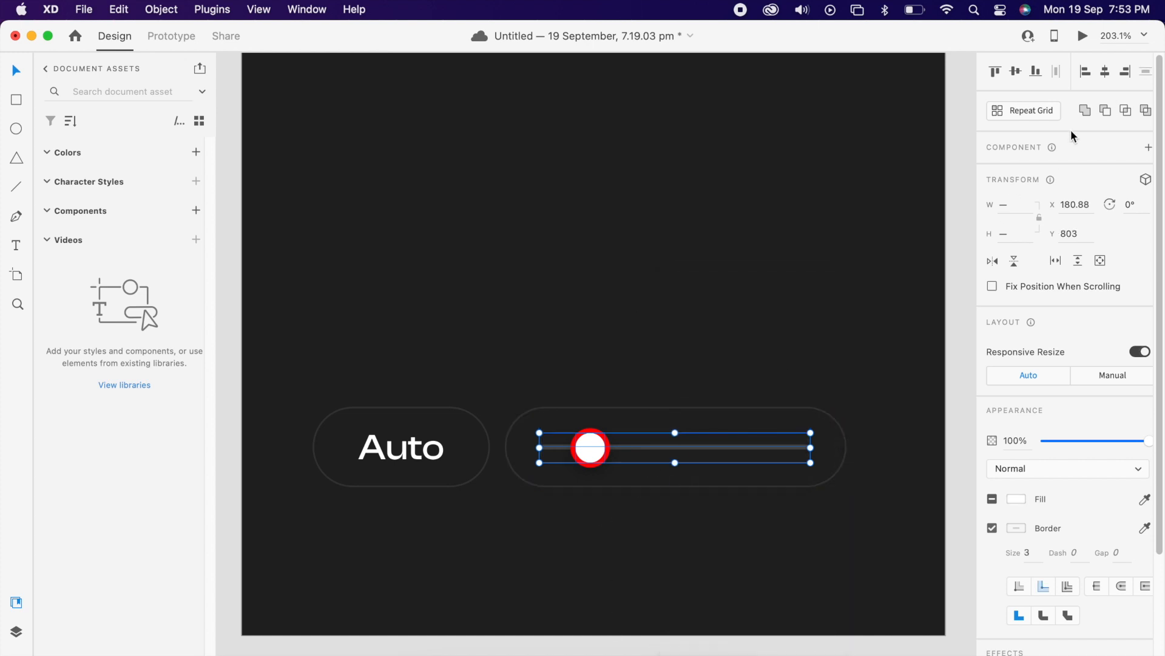
left_click(1011, 74)
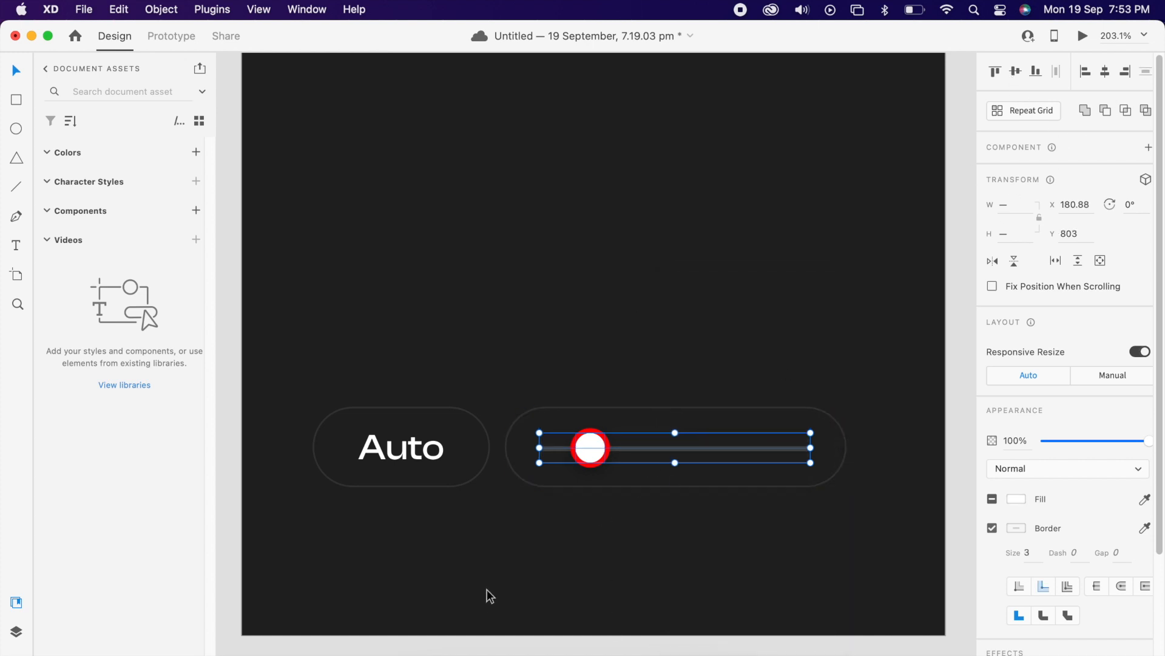
Group the circle with the line and align the group to the vertical middle of the pill outline.
right_click(603, 450)
left_click(637, 443)
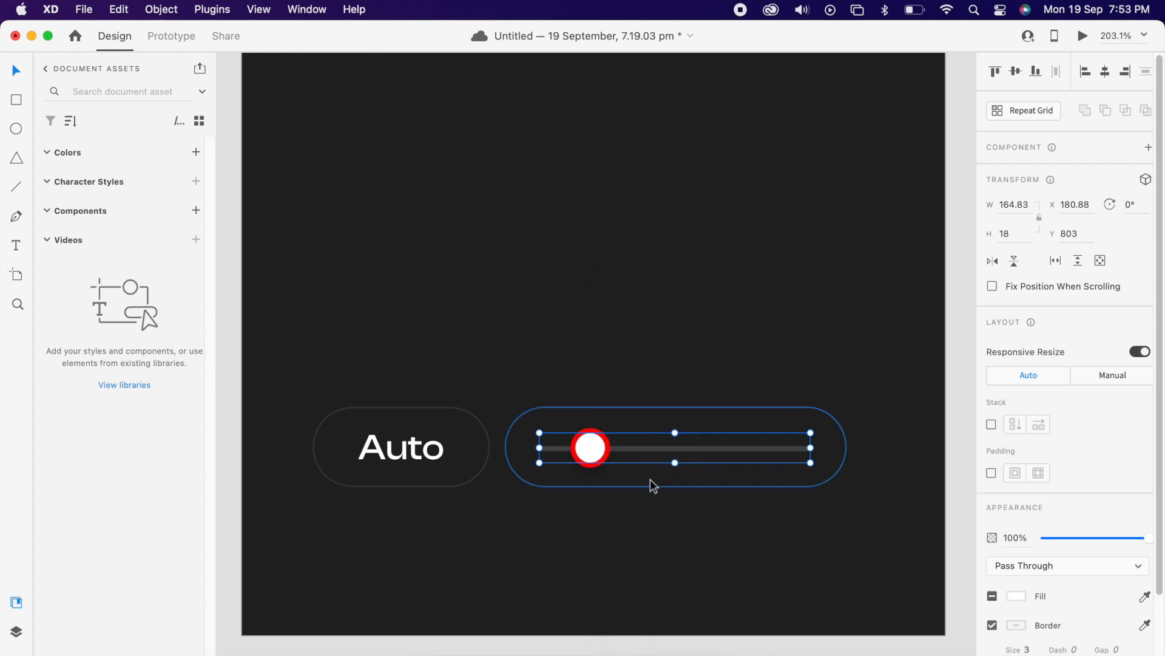
left_click(653, 486, "shift")
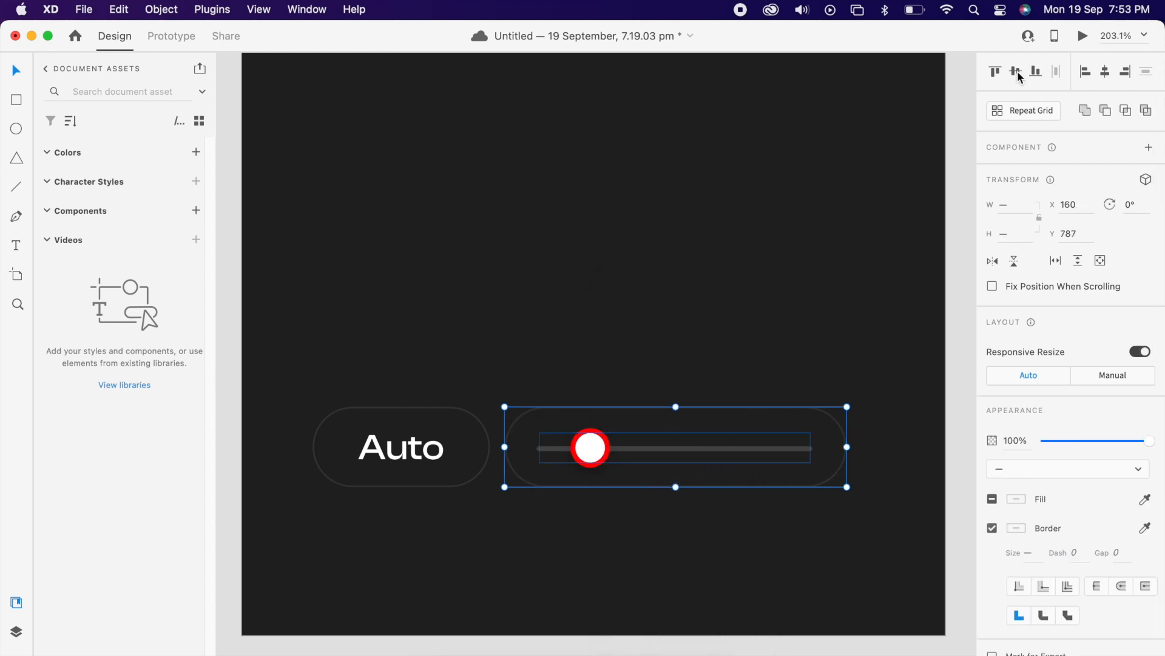
Group the slider together with its surrounding pill outline.
right_click(601, 454)
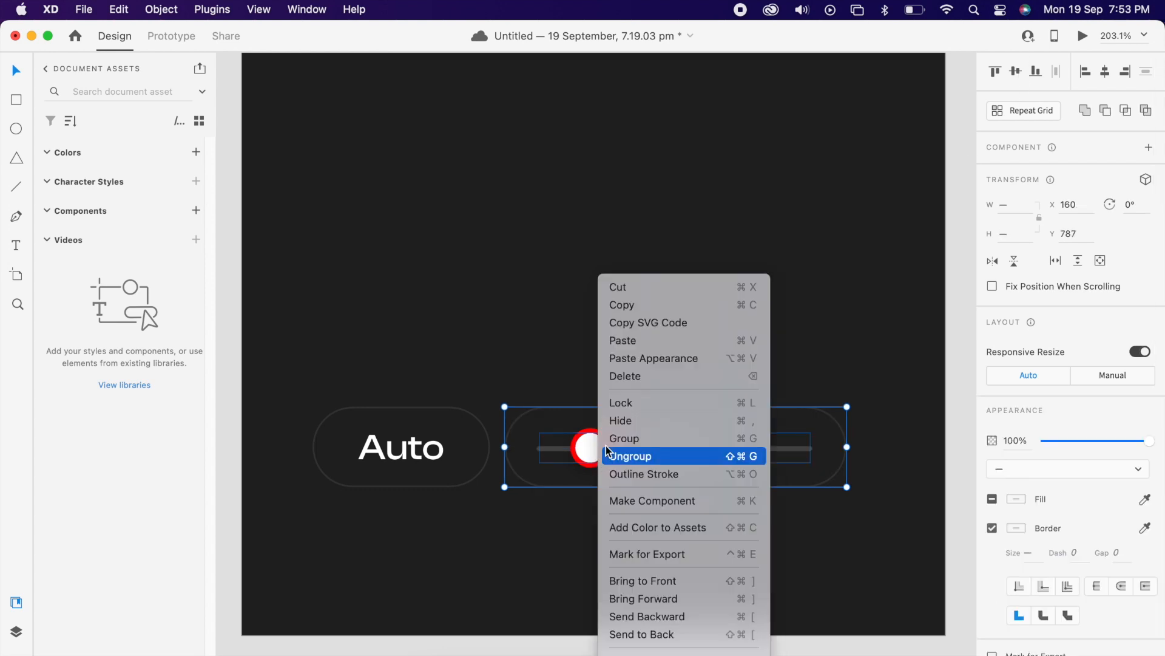
left_click(658, 439)
left_click(701, 532)
Turn off the fill of the circle inside the slider group.
scroll(701, 532, "down", 5)
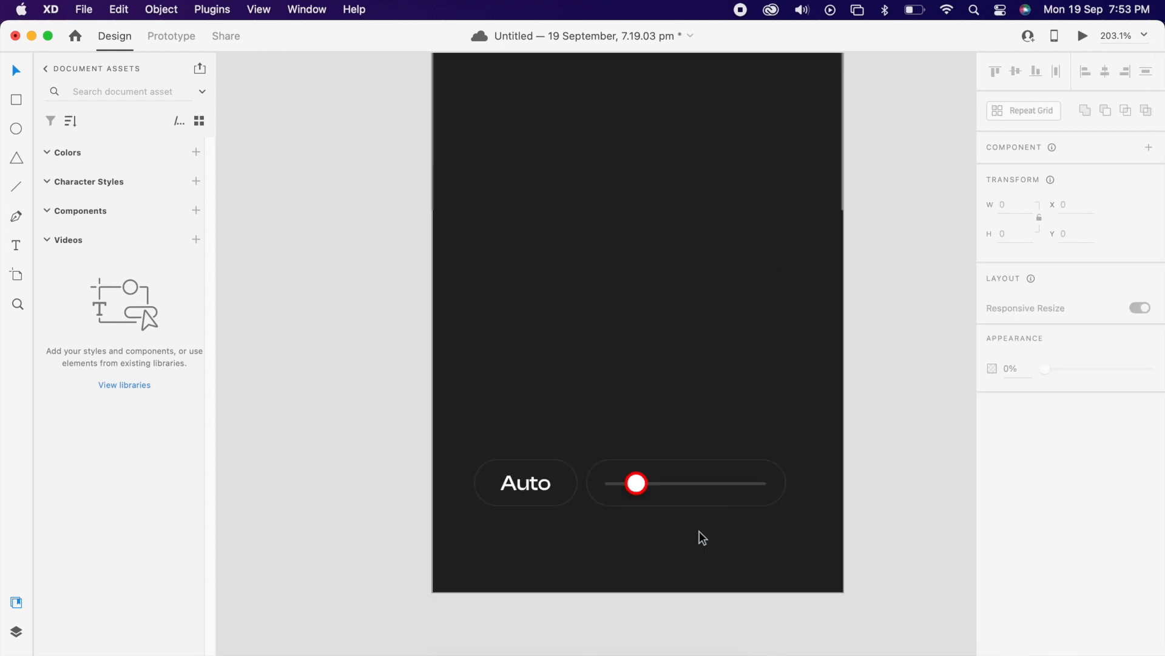
scroll(700, 531, "up", 7)
double_click(618, 473)
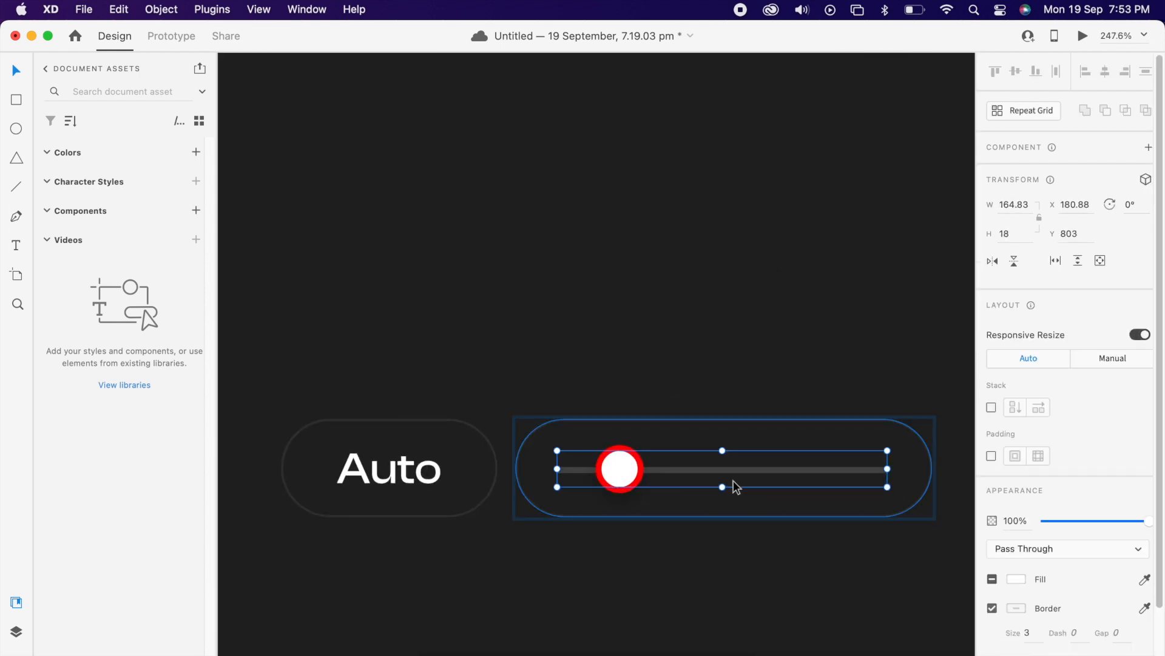
double_click(637, 473)
left_click(994, 482)
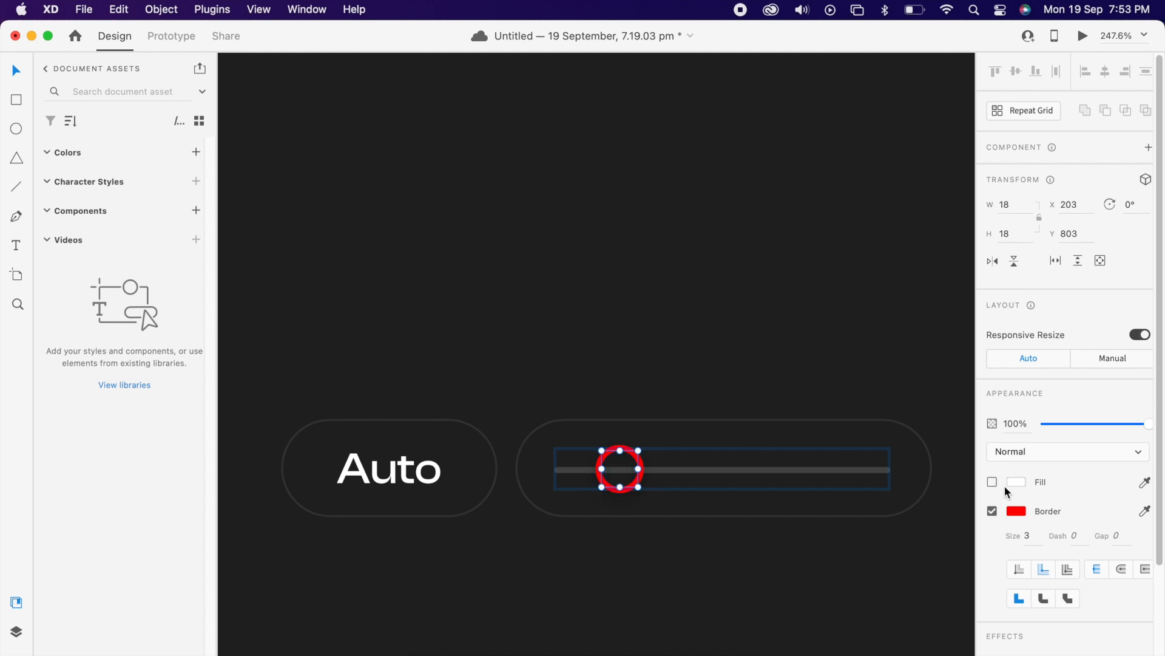
Turn the fill of the slider's circle back on and enable background blur for the circle.
left_click(1013, 484)
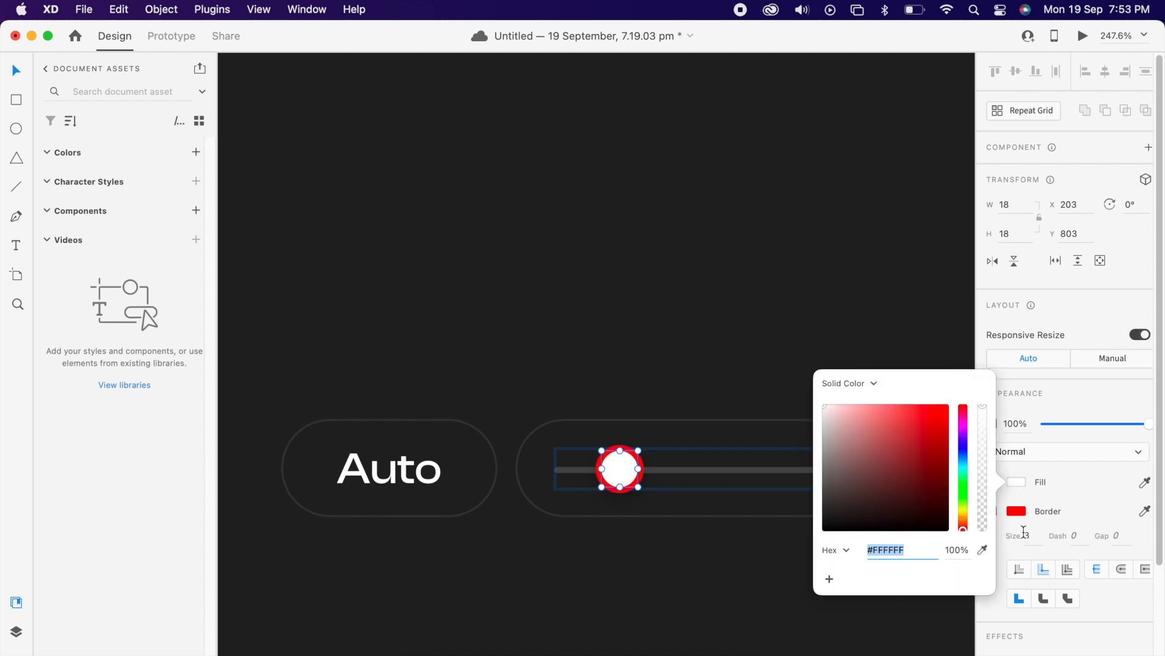
left_click(1075, 496)
scroll(1062, 534, "down", 1)
scroll(1024, 626, "down", 2)
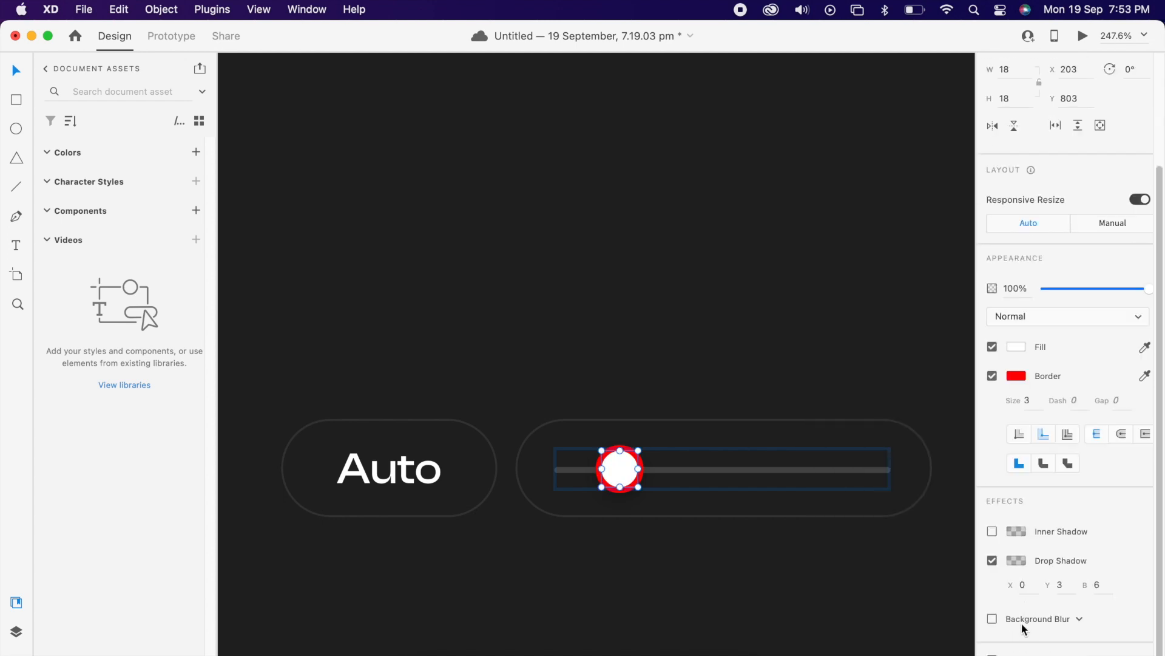
left_click(992, 619)
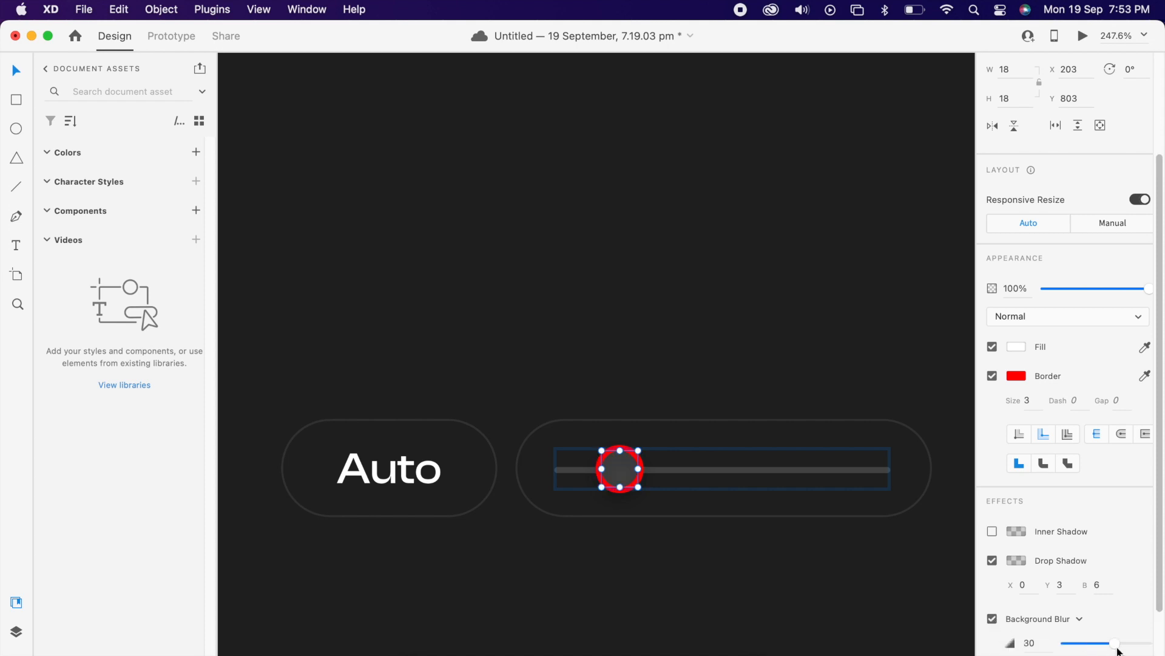
Set the slider circle's background blur opacity to 0% and lower its brightness so the circle blends with the dark background.
scroll(1106, 636, "down", 2)
mouse_move(1069, 615)
left_mouse_down()
mouse_move(1108, 612)
mouse_move(1068, 617)
left_mouse_up()
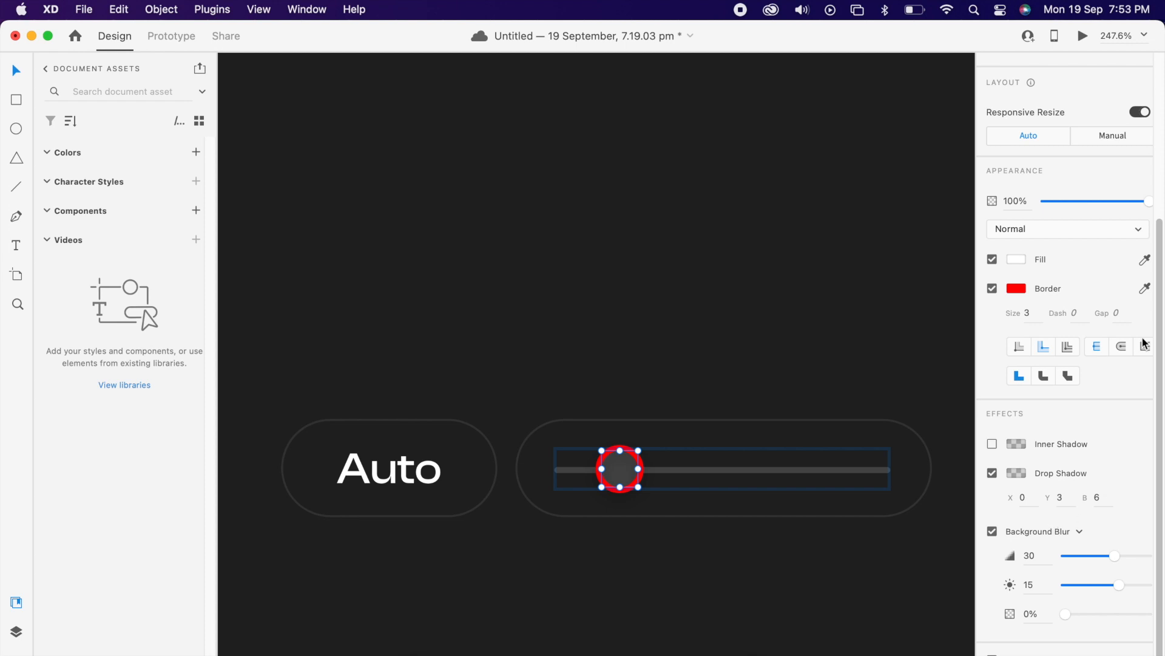
mouse_move(1108, 552)
left_mouse_down()
mouse_move(1049, 553)
mouse_move(1078, 555)
mouse_move(1101, 581)
mouse_move(1068, 580)
mouse_move(1103, 573)
left_mouse_up()
left_click(680, 517)
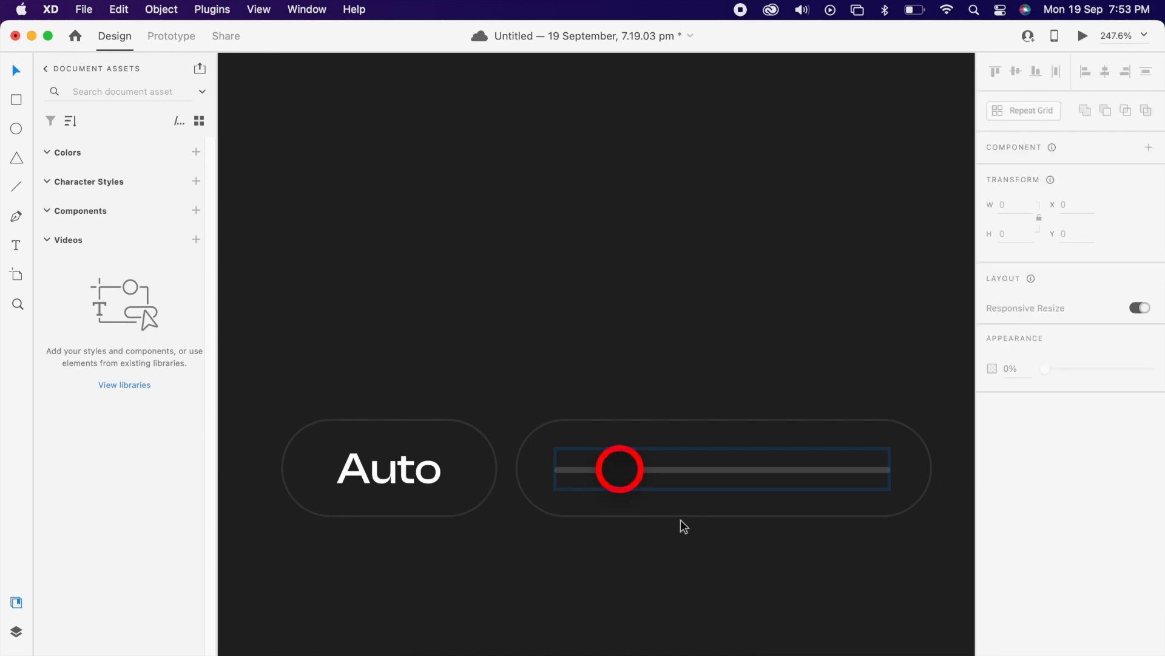
Draw a circle about 304 by 304 between the category pills and bottom controls, and centre it horizontally and vertically on the artboard.
scroll(669, 513, "down", 10)
scroll(671, 511, "up", 5)
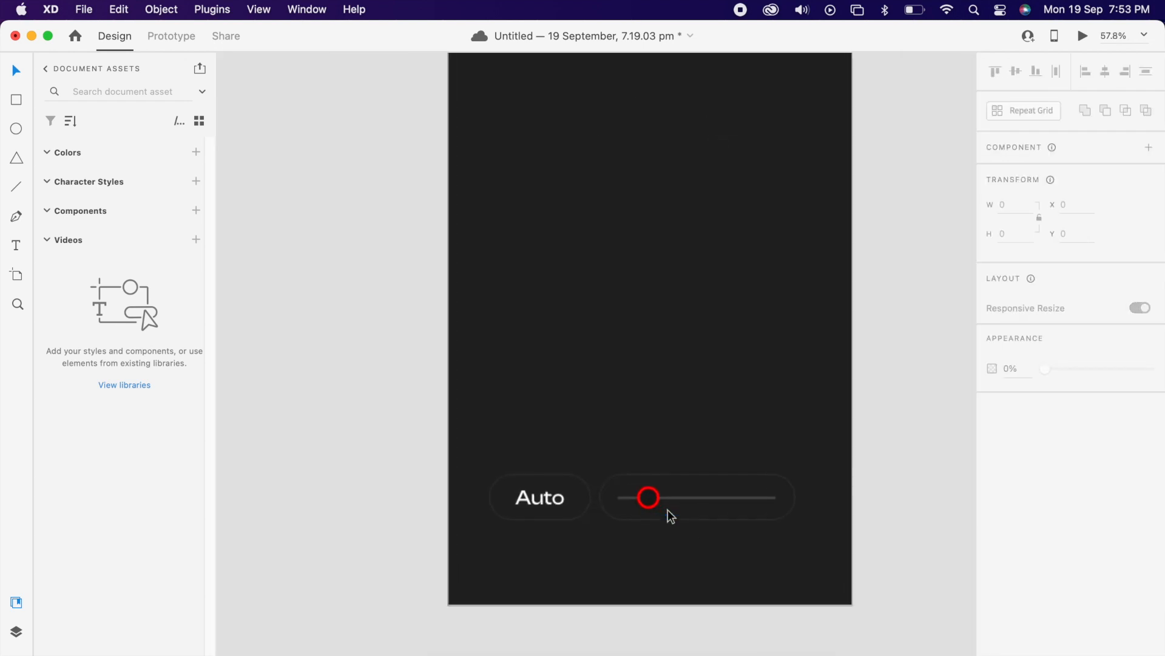
scroll(758, 391, "up", 2)
scroll(738, 333, "down", 3)
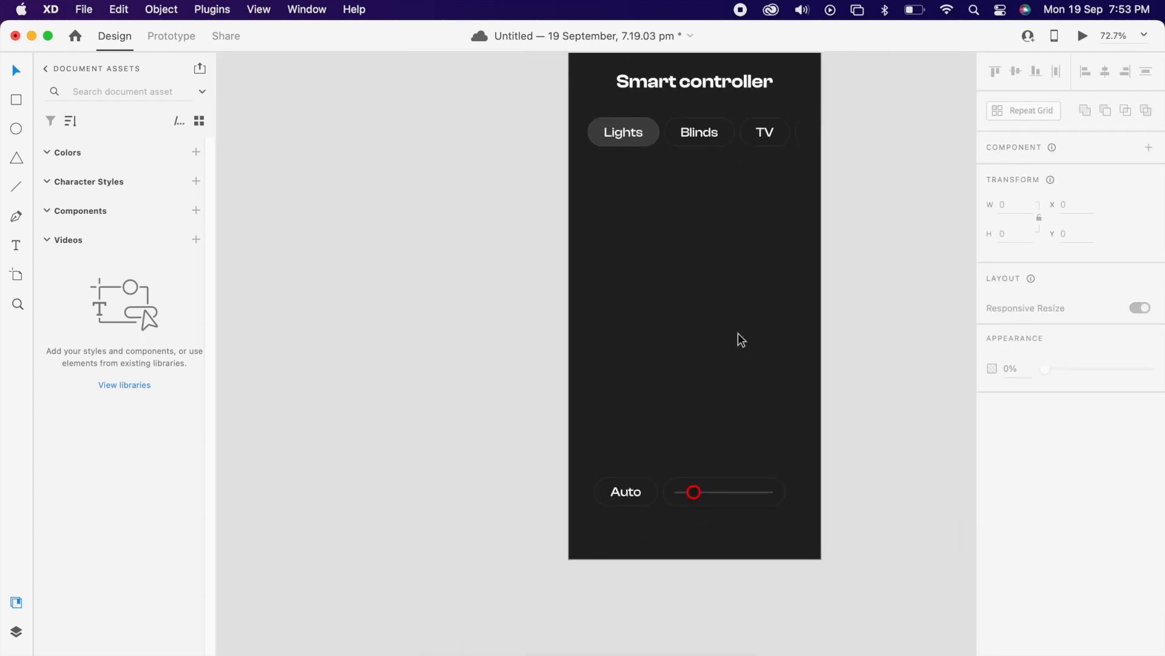
scroll(734, 322, "up", 3)
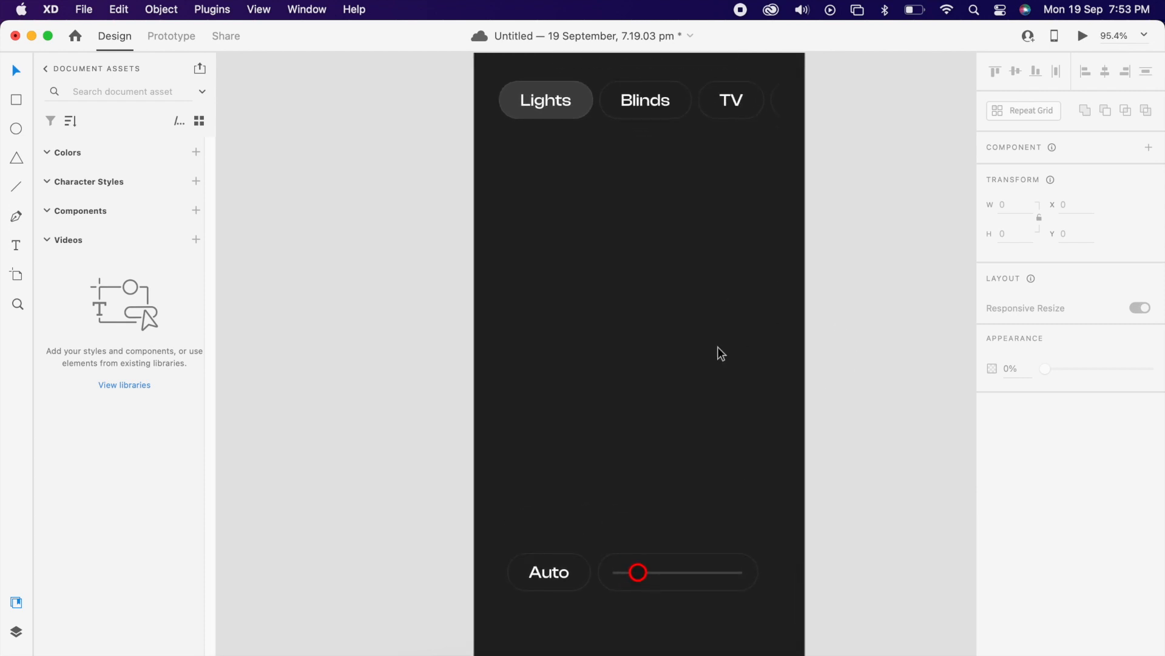
left_click(15, 132)
left_click_drag(526, 188, 755, 509)
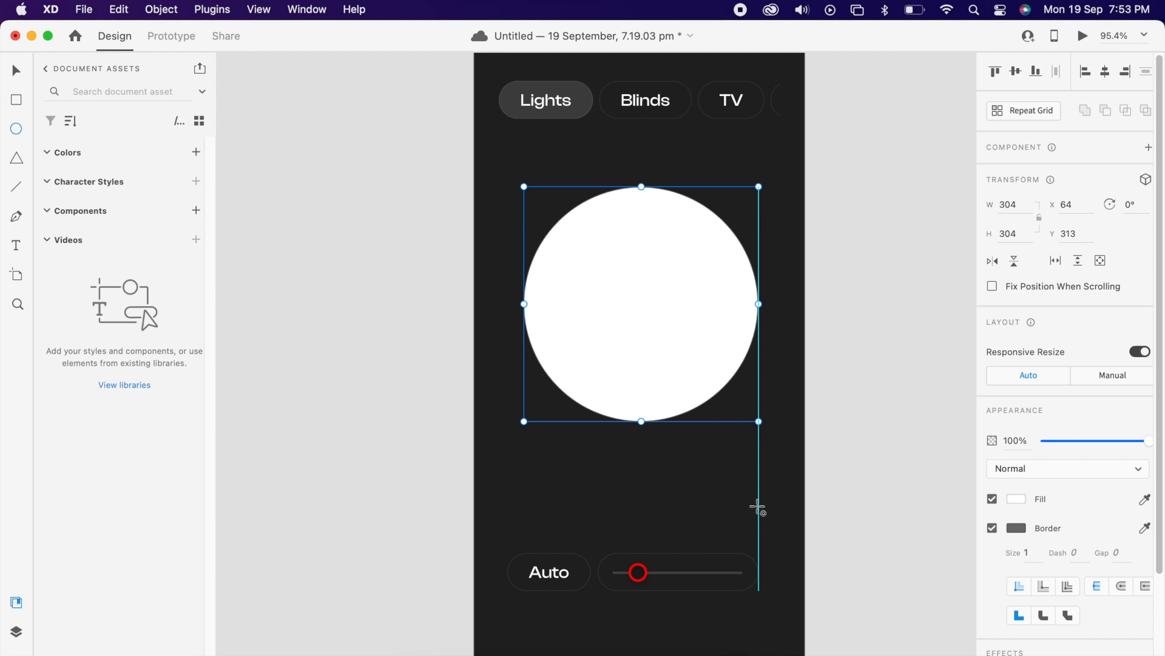
left_click(1106, 71)
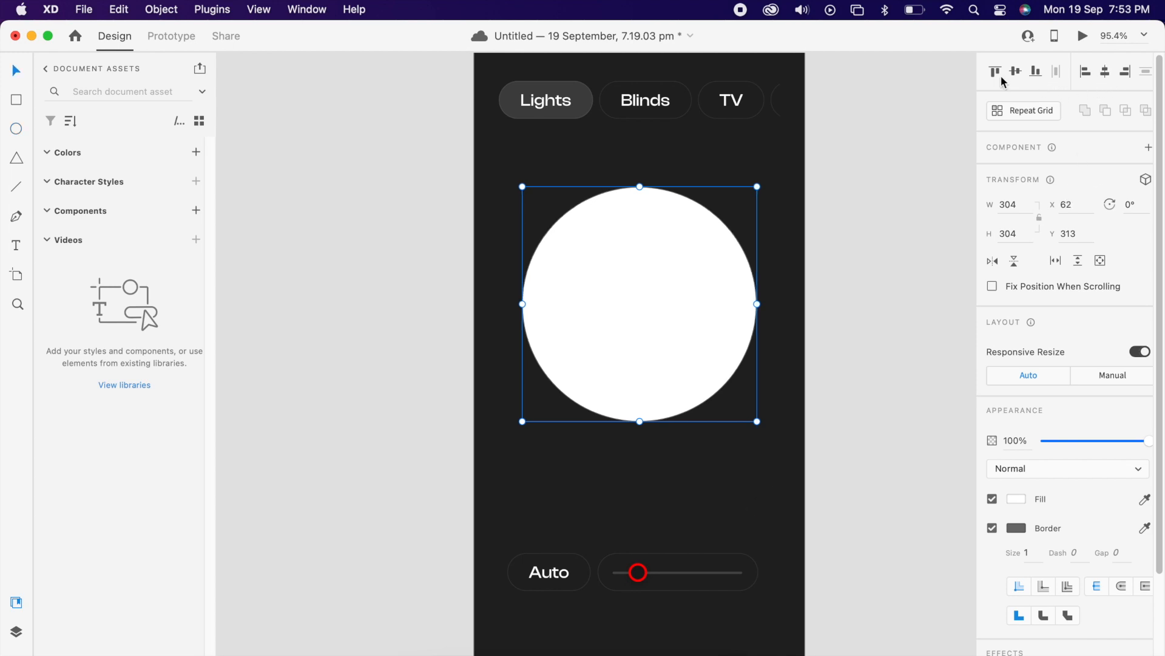
left_click(1015, 71)
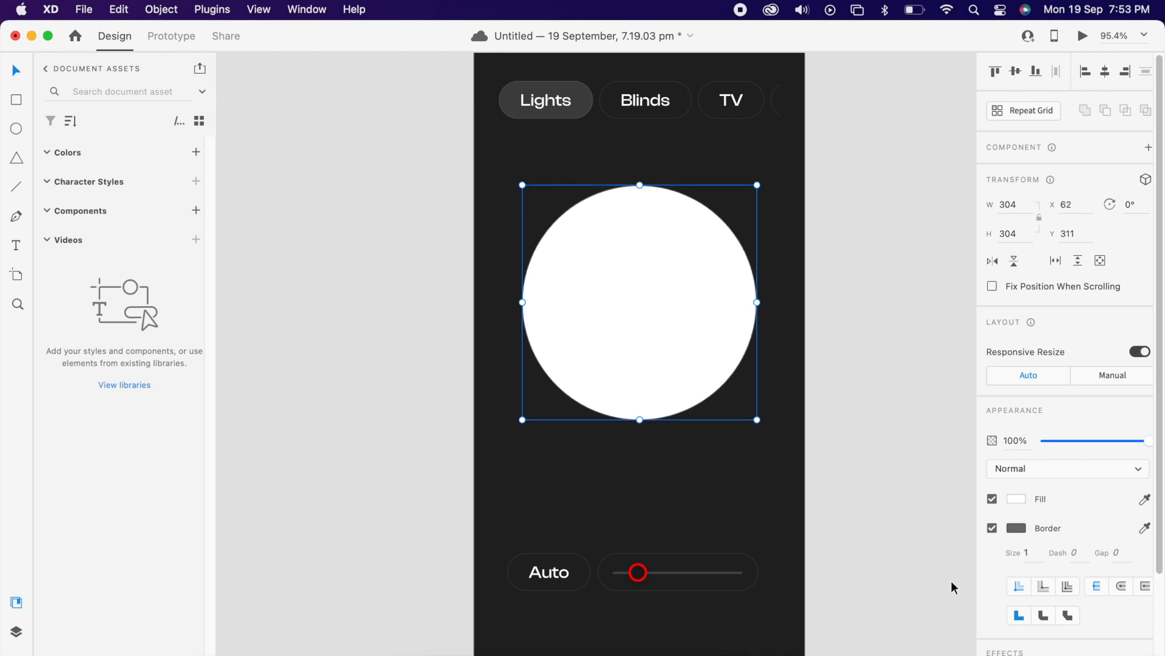
Turn off the large circle's fill and give it a size 30 border in dark grey #3C3C3C.
left_click(993, 498)
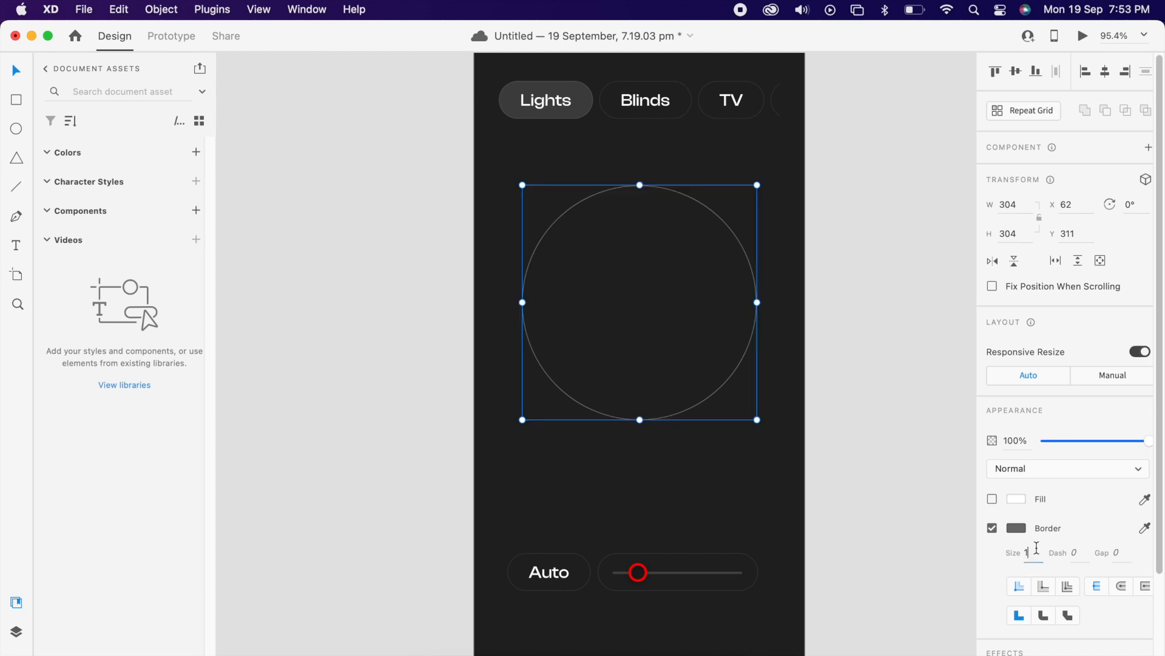
type("30")
key("Return")
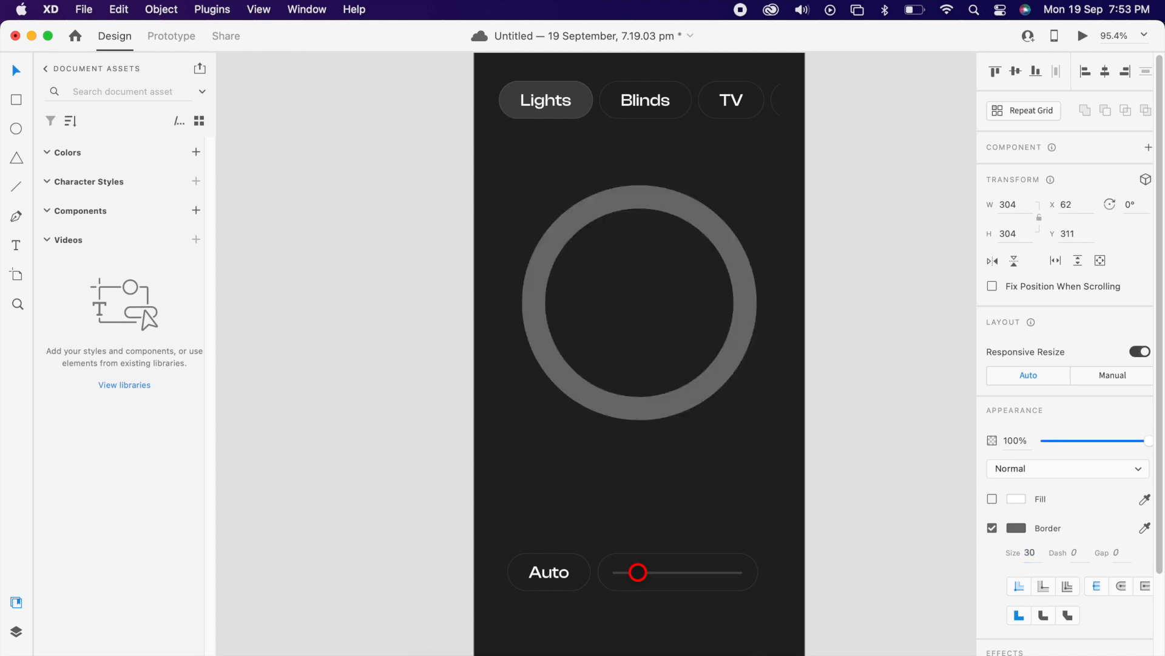
left_click(1021, 529)
mouse_move(879, 475)
left_mouse_down()
mouse_move(809, 457)
mouse_move(774, 539)
left_mouse_up()
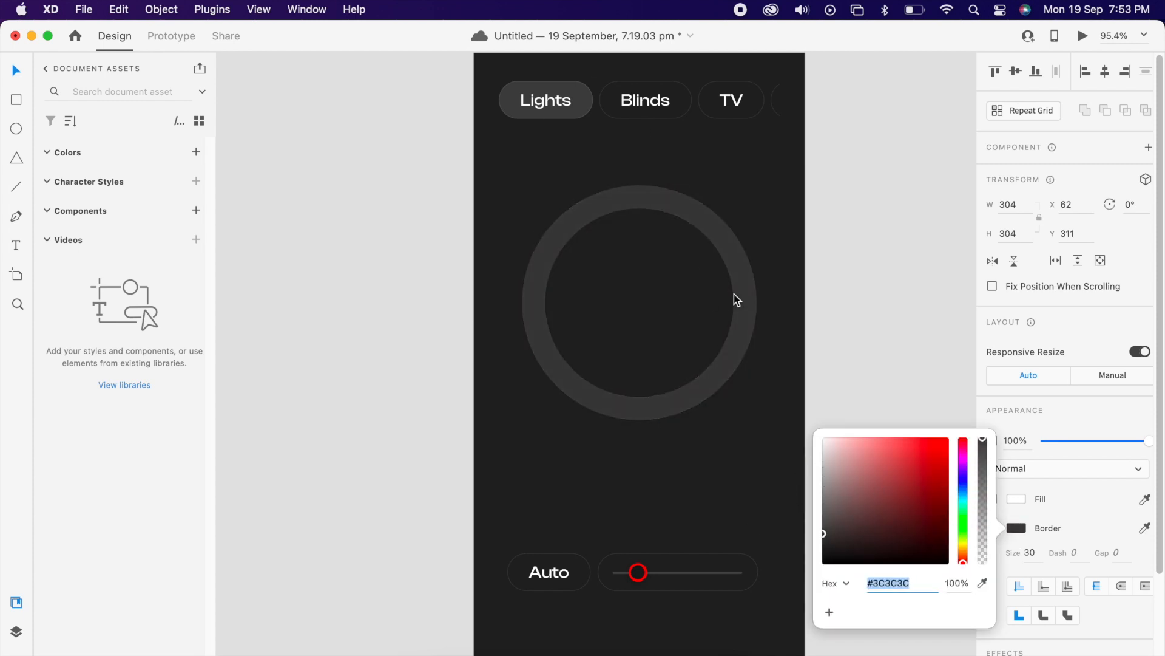
Break the ring's border into thin radial ticks with a dash of 1 and a gap of 10.
left_click(1073, 553)
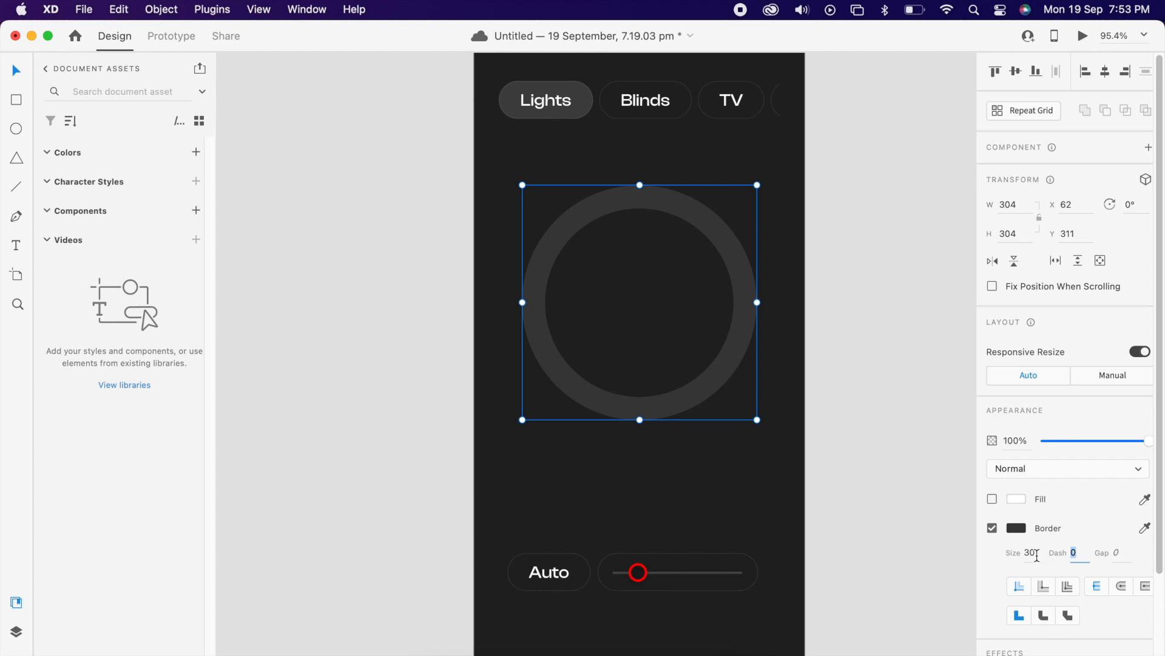
type("1")
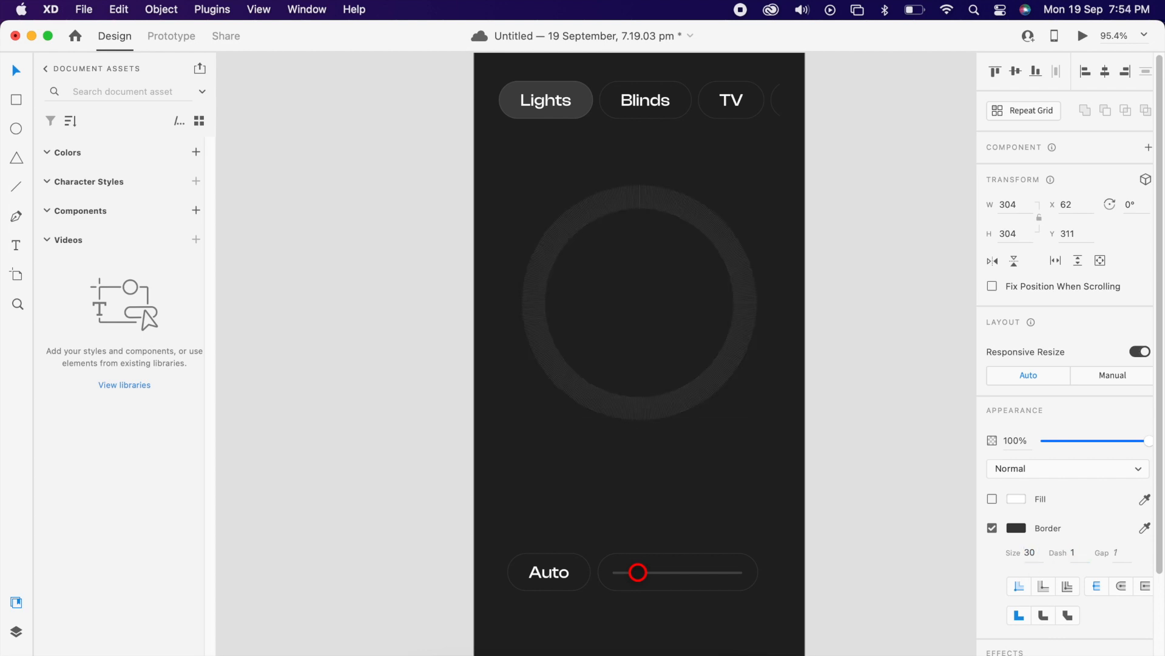
key("Return")
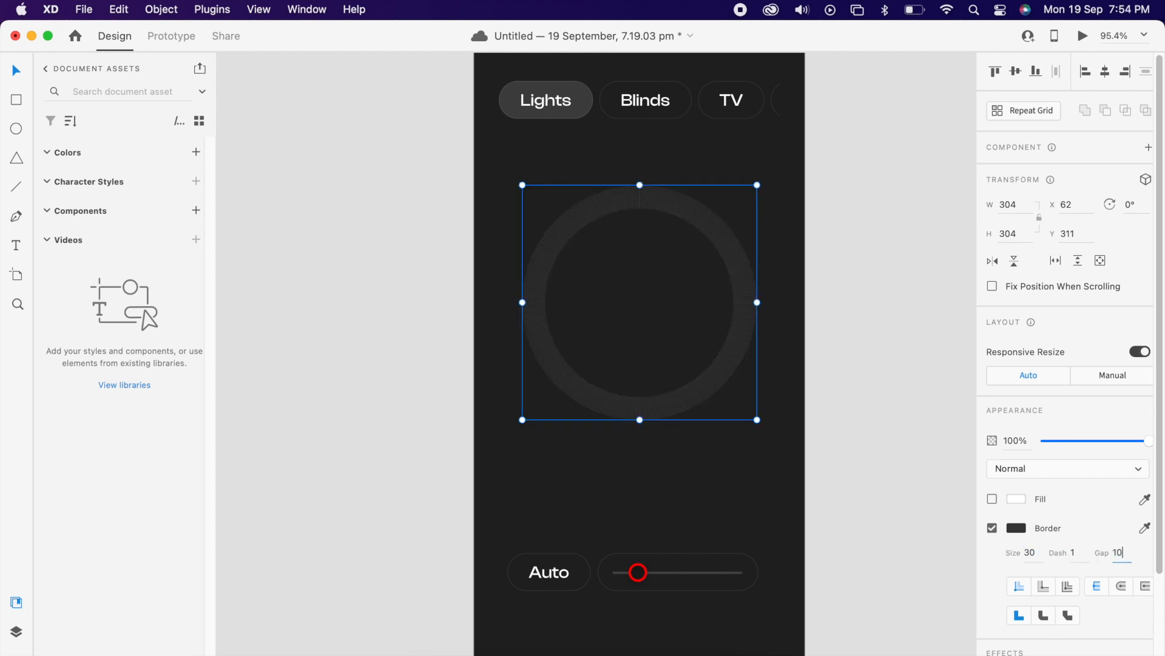
key("Return")
scroll(661, 249, "up", 5)
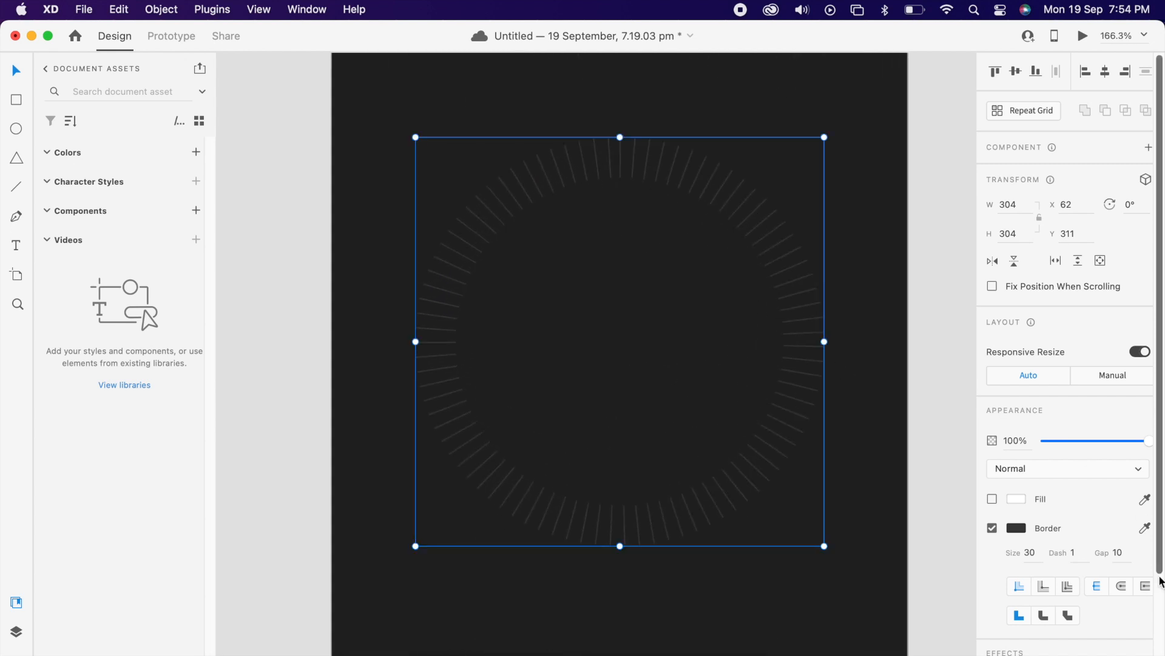
Try a border gap of 20 on the dashed ring and set it back to 10.
key("Return")
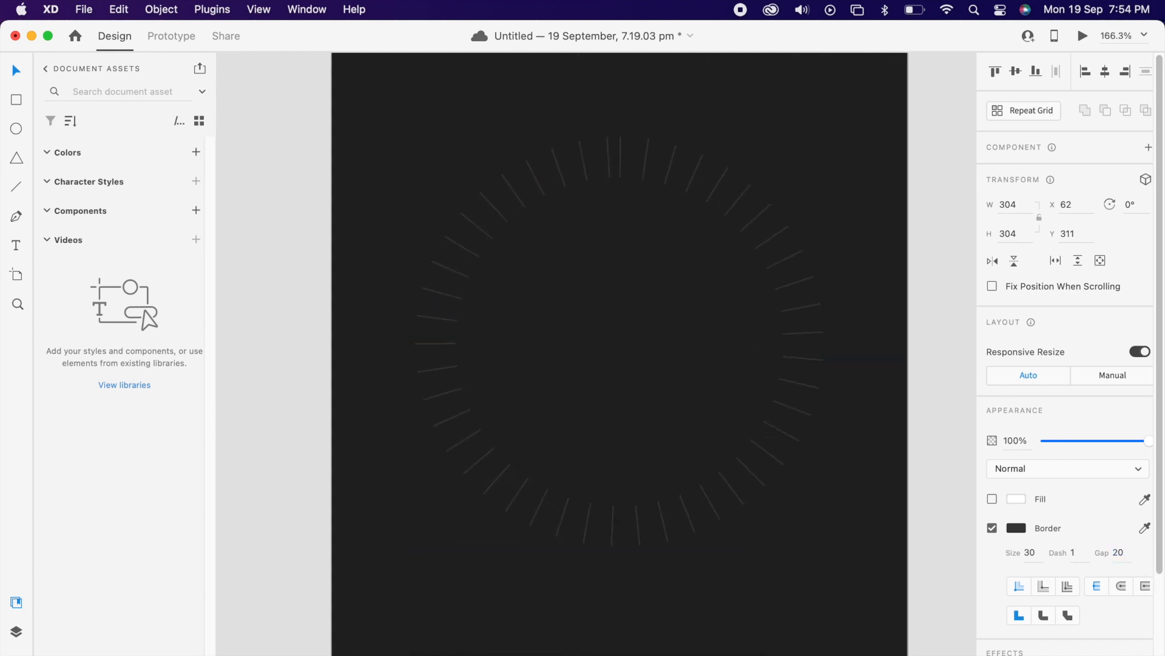
left_click(1121, 554)
type("10")
key("Return")
scroll(595, 251, "down", 3)
left_click(257, 166)
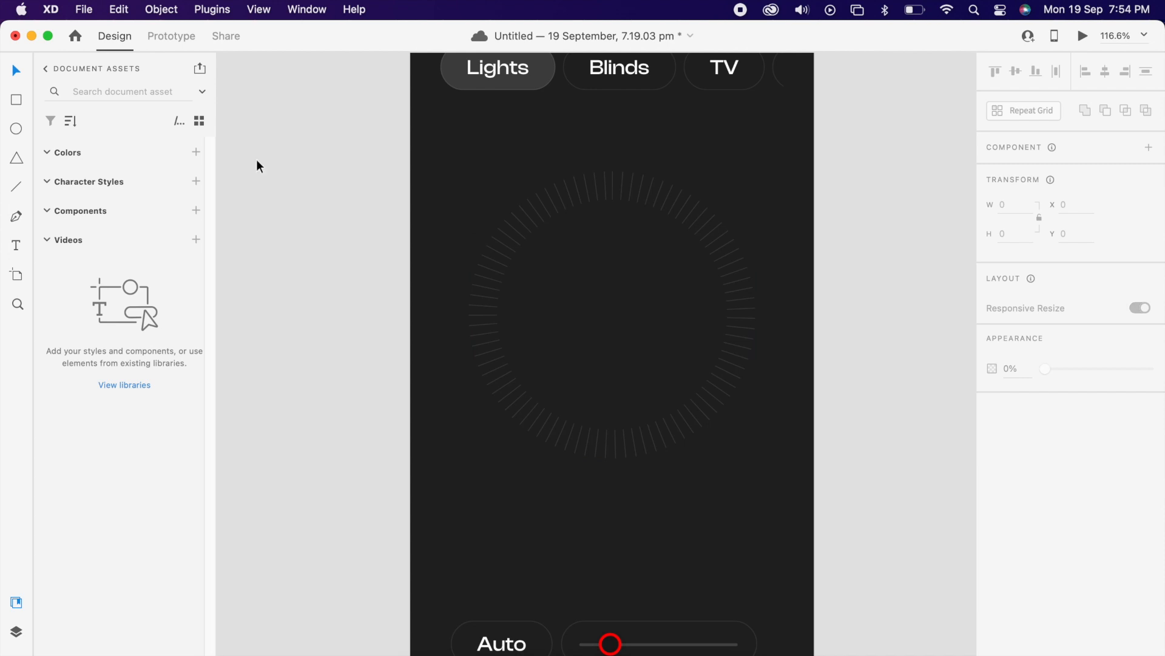
Draw a rectangle about 329 by 262 over the upper part of the dashed ring and align both by their horizontal centres.
left_click(14, 101)
left_click_drag(462, 153, 772, 399)
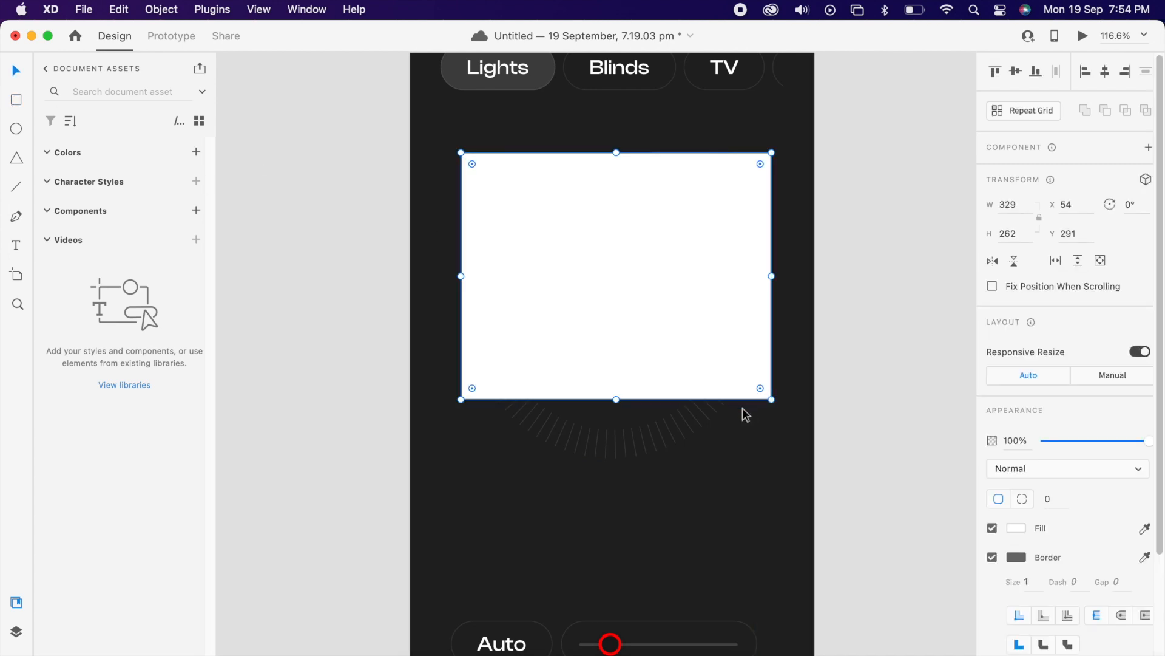
left_click_drag(859, 329, 612, 472)
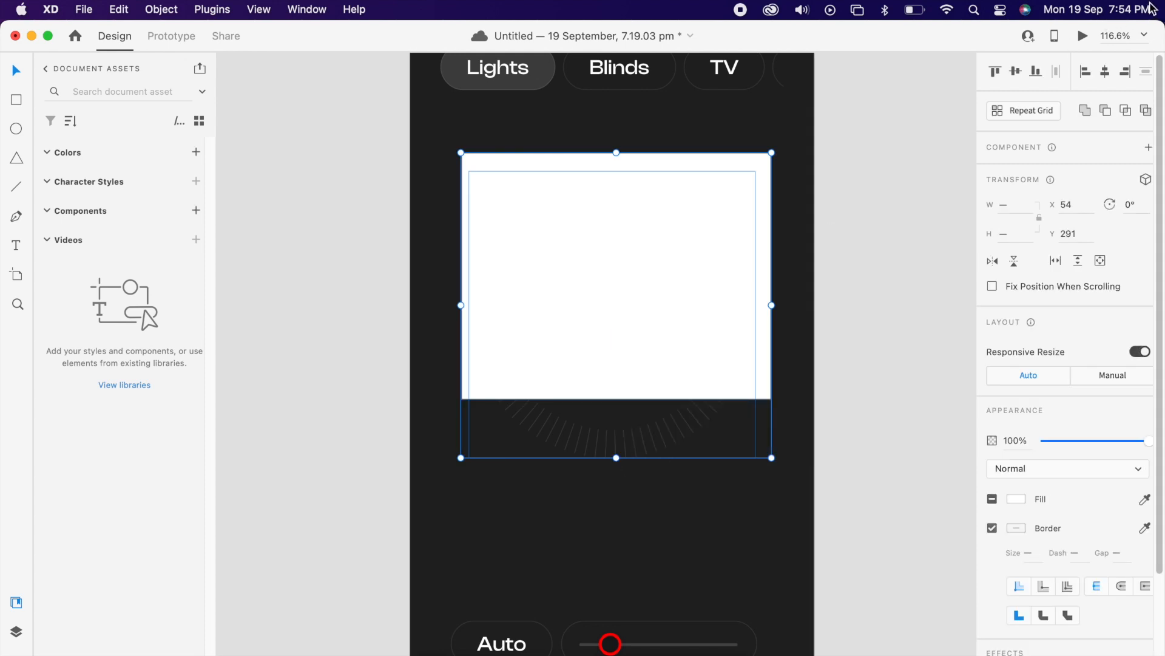
left_click(1105, 77)
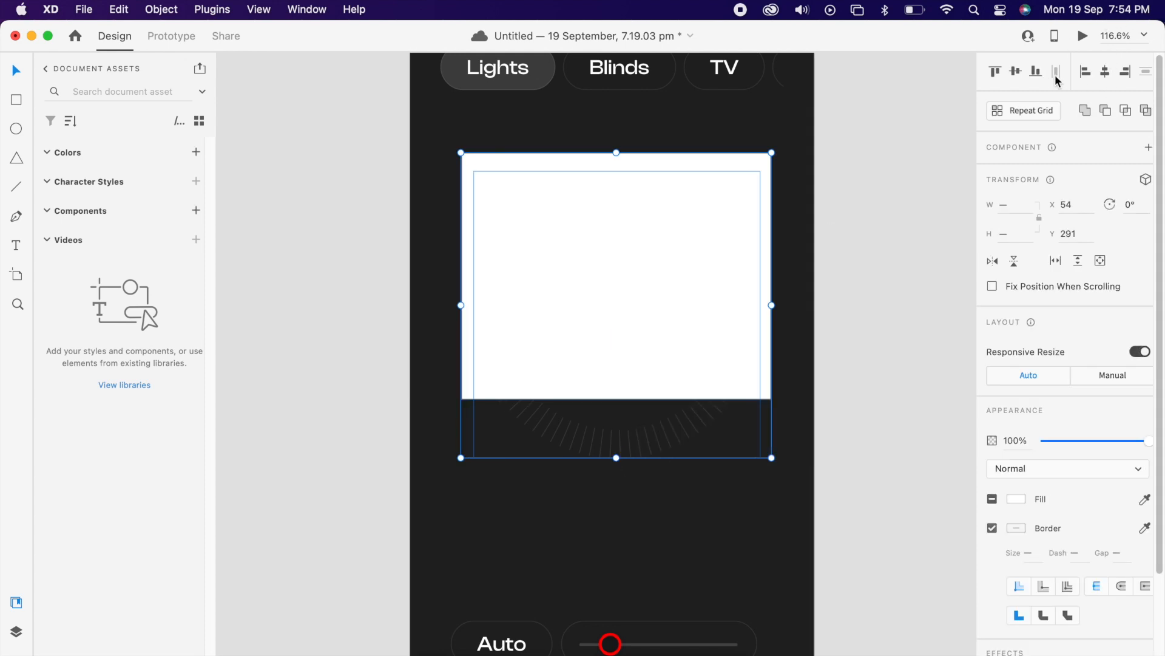
Mask the dashed ring with the rectangle and centre the masked ring horizontally on the artboard.
right_click(677, 206)
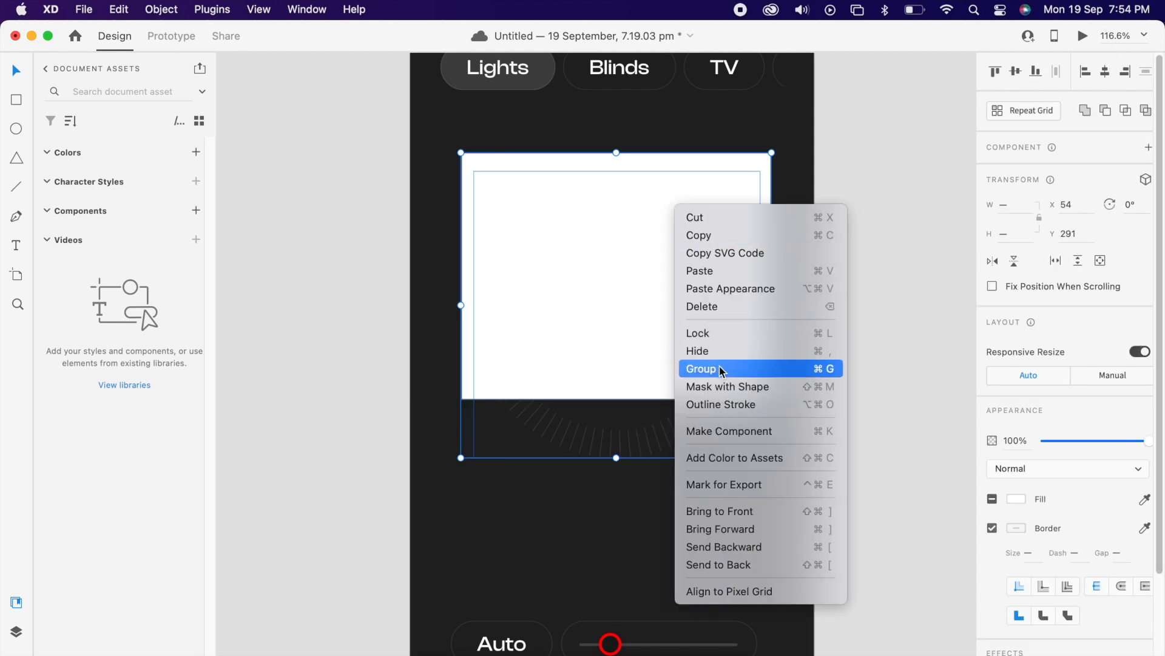
left_click(782, 386)
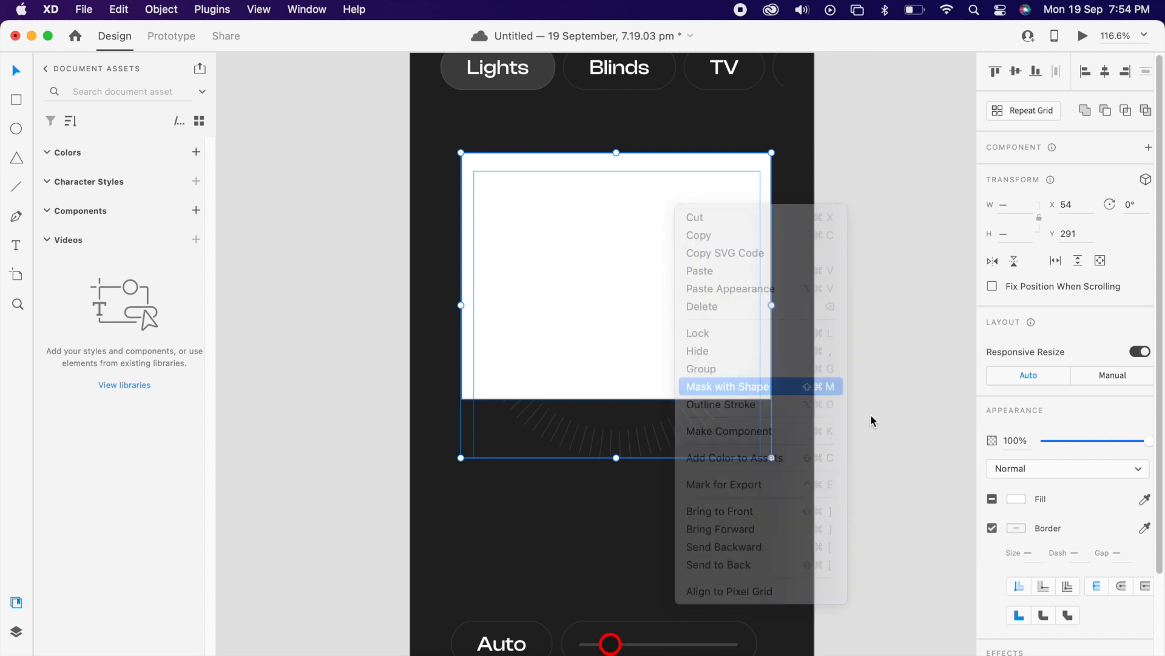
left_click(876, 348)
left_click(753, 360)
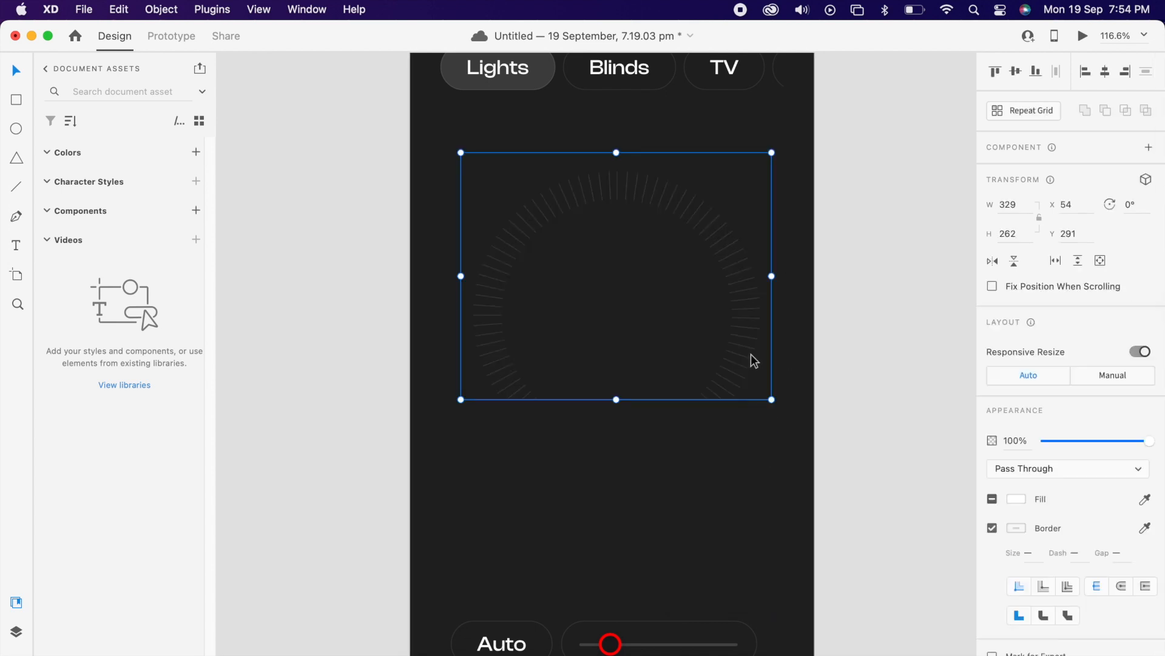
left_click(1104, 72)
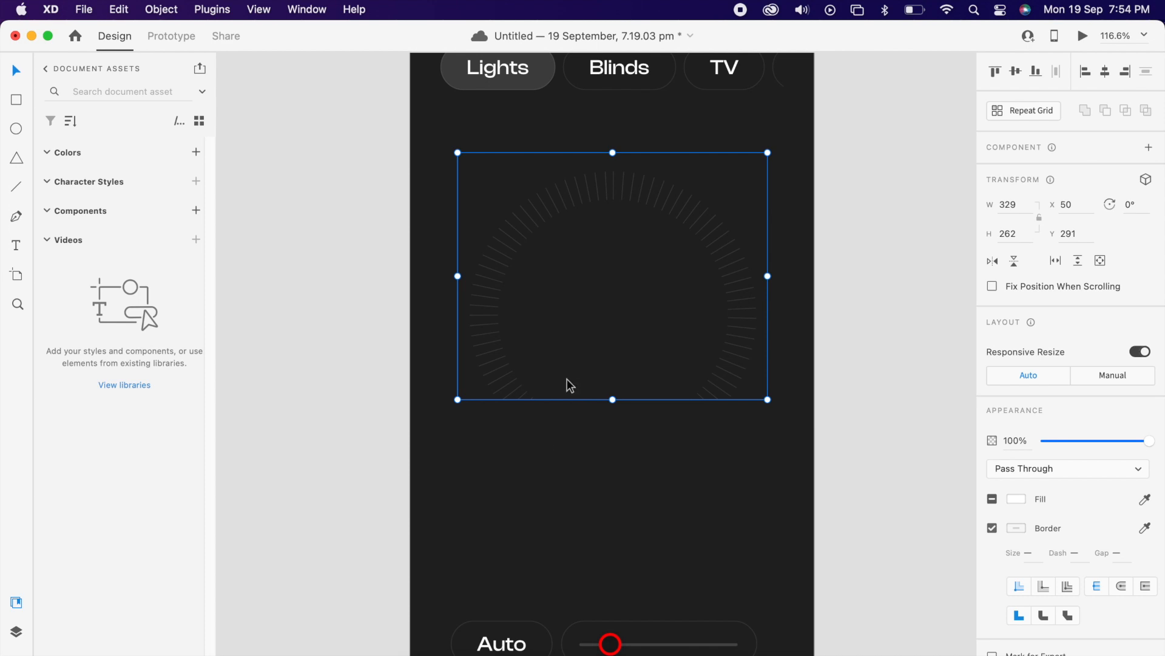
Add an anchor point on the left part of the mask rectangle's bottom edge and raise it to about X 126.54, Y 517.8.
double_click(476, 316)
scroll(476, 315, "up", 5)
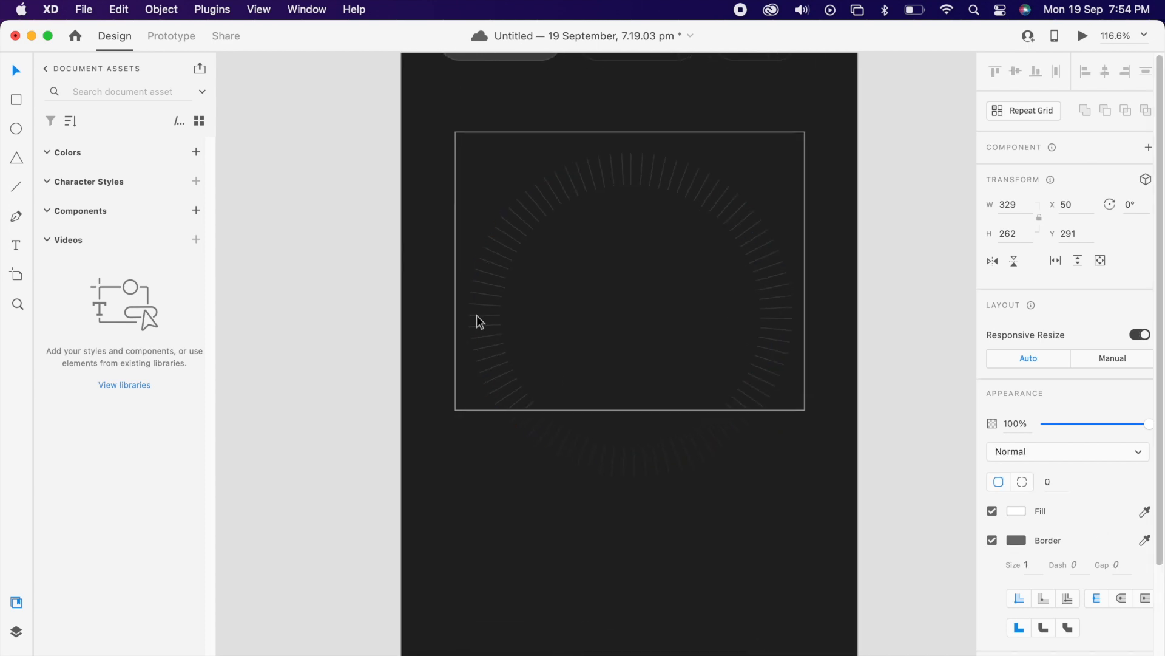
scroll(567, 431, "right", 2)
scroll(567, 432, "down", 1)
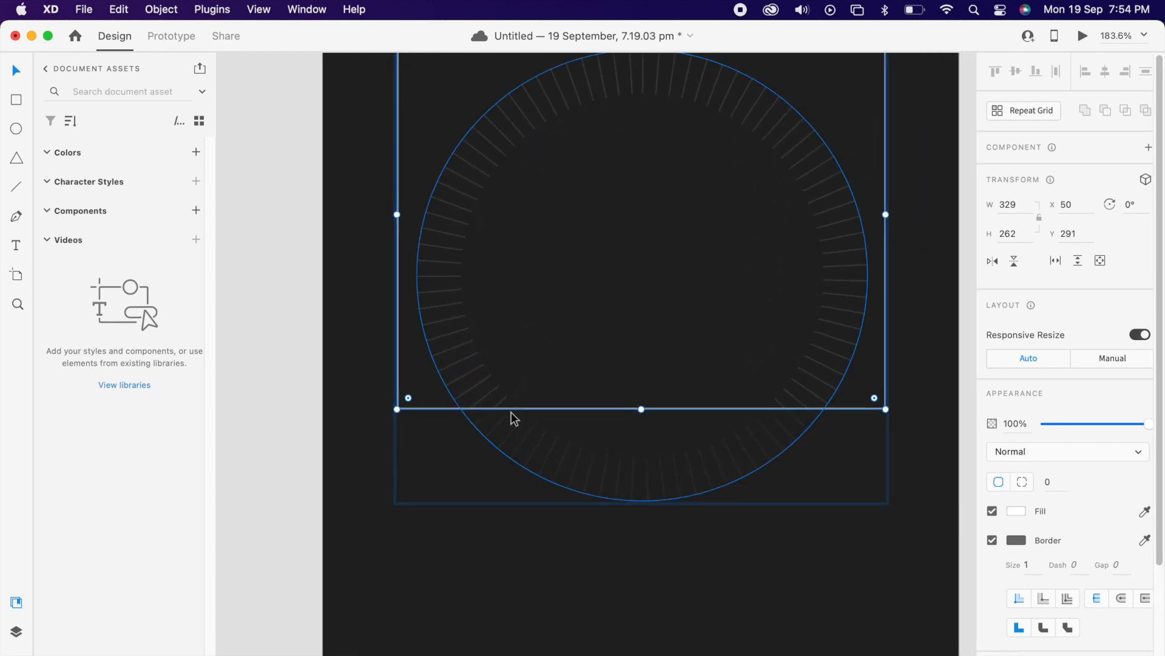
scroll(511, 412, "up", 4)
double_click(525, 406)
left_click_drag(526, 406, 511, 330)
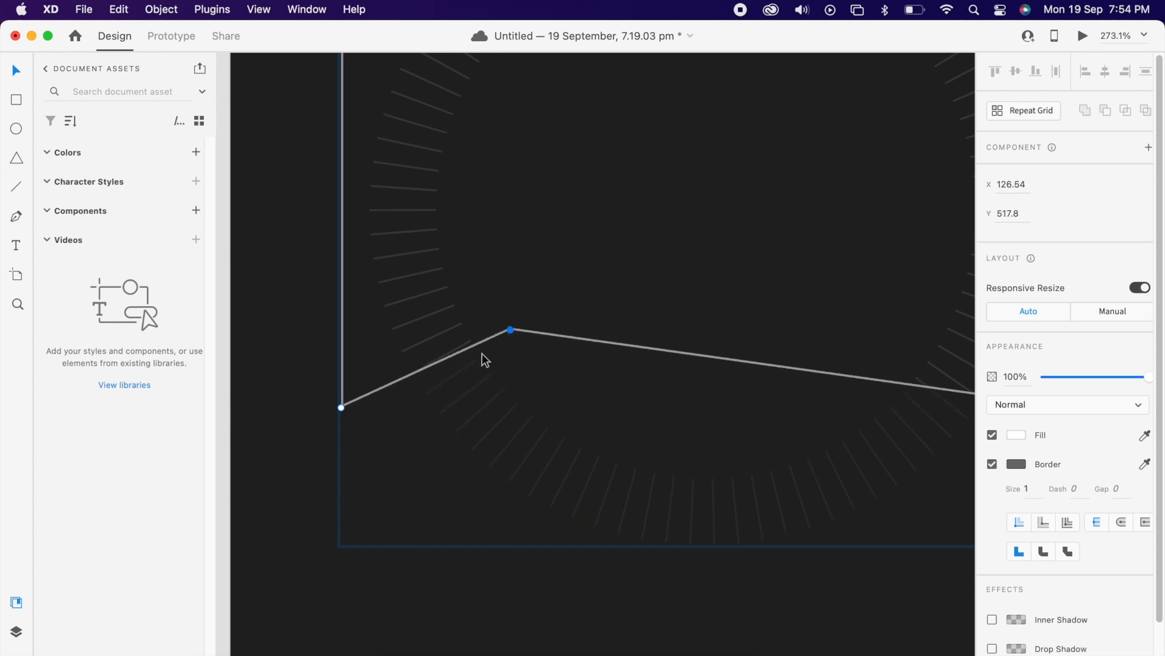
Add mask points at about X 66.95, Y 553 and X 305.32, Y 511.31 to trim the ring's lower ends, and leave mask editing.
left_click(371, 394)
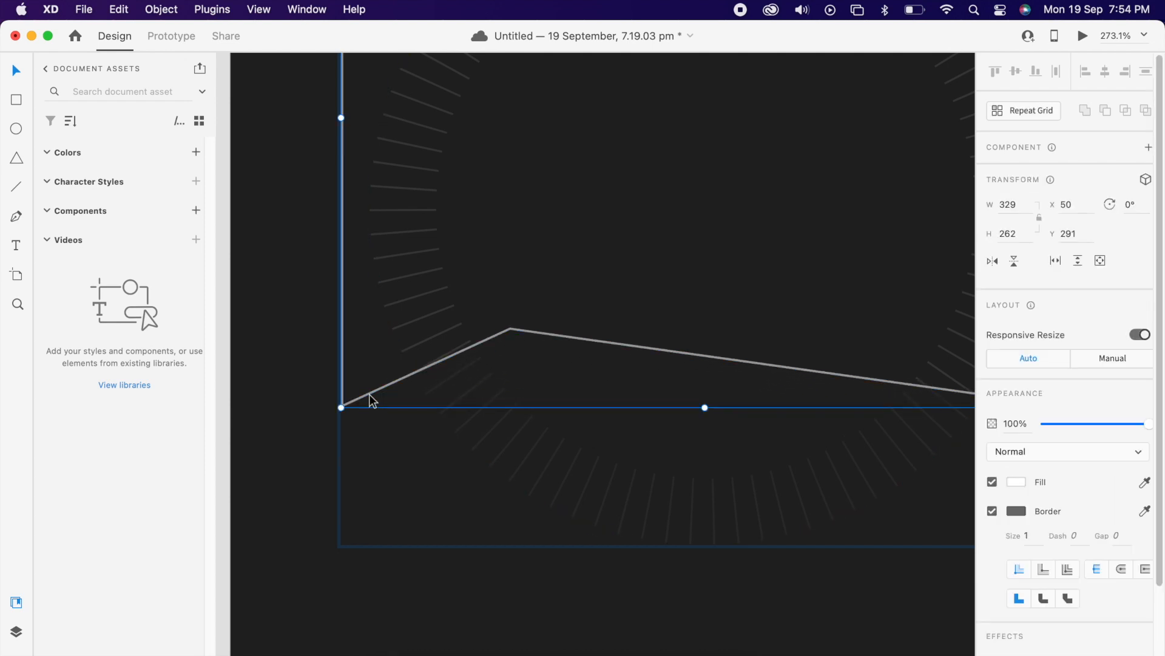
left_click_drag(372, 398, 379, 407)
scroll(936, 471, "right", 5)
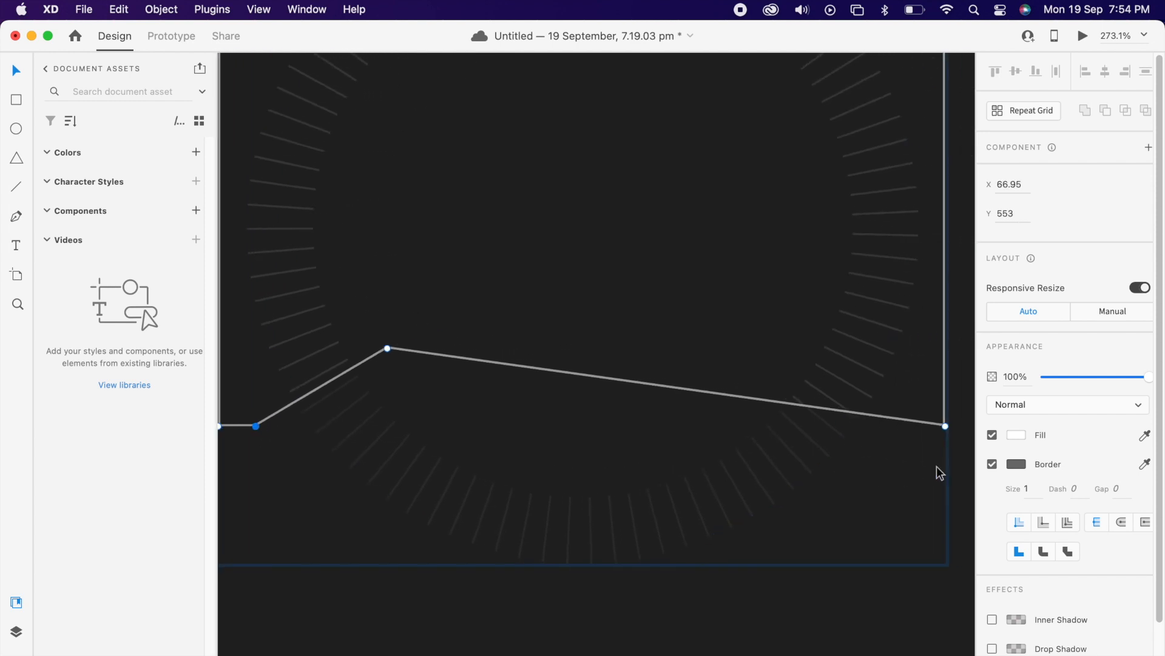
left_click_drag(731, 395, 743, 330)
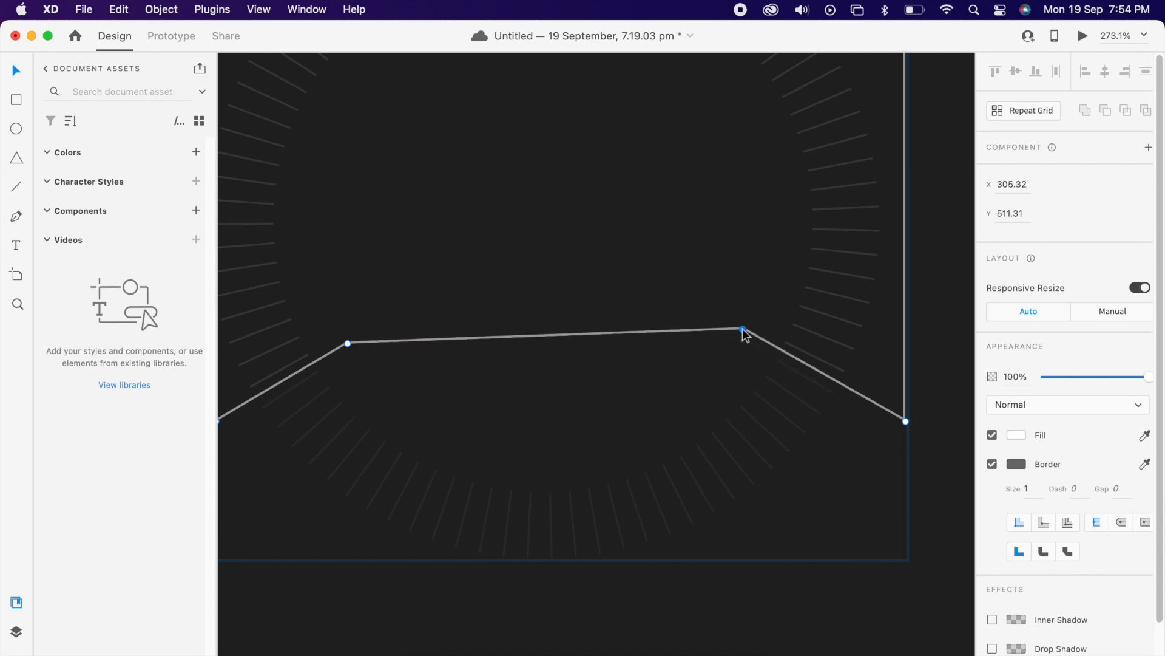
scroll(759, 363, "down", 5)
key("Escape")
left_click(953, 381)
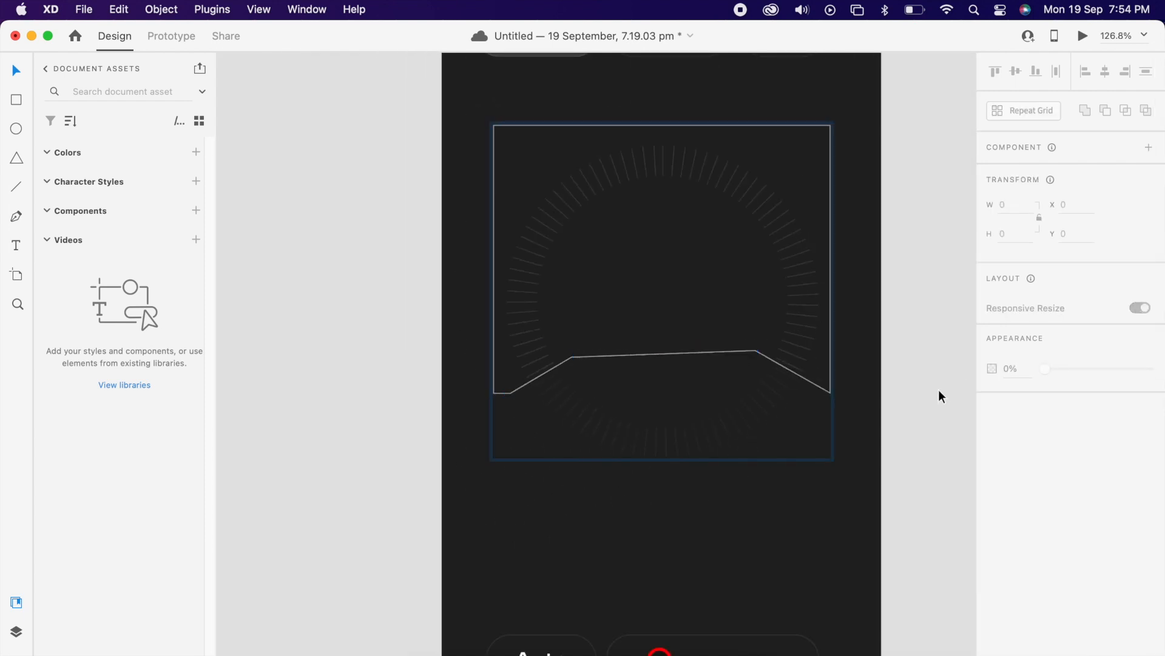
scroll(861, 428, "down", 3)
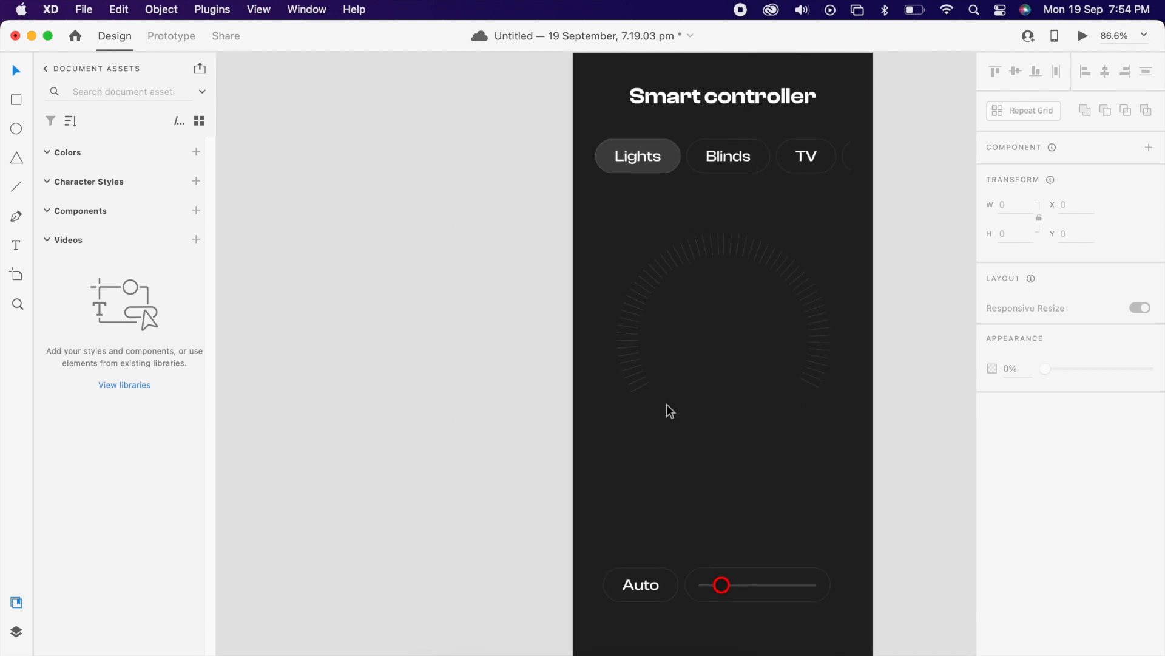
Lighten the border colour of the masked tick-mark ring to #6E6E6E.
scroll(788, 367, "up", 3)
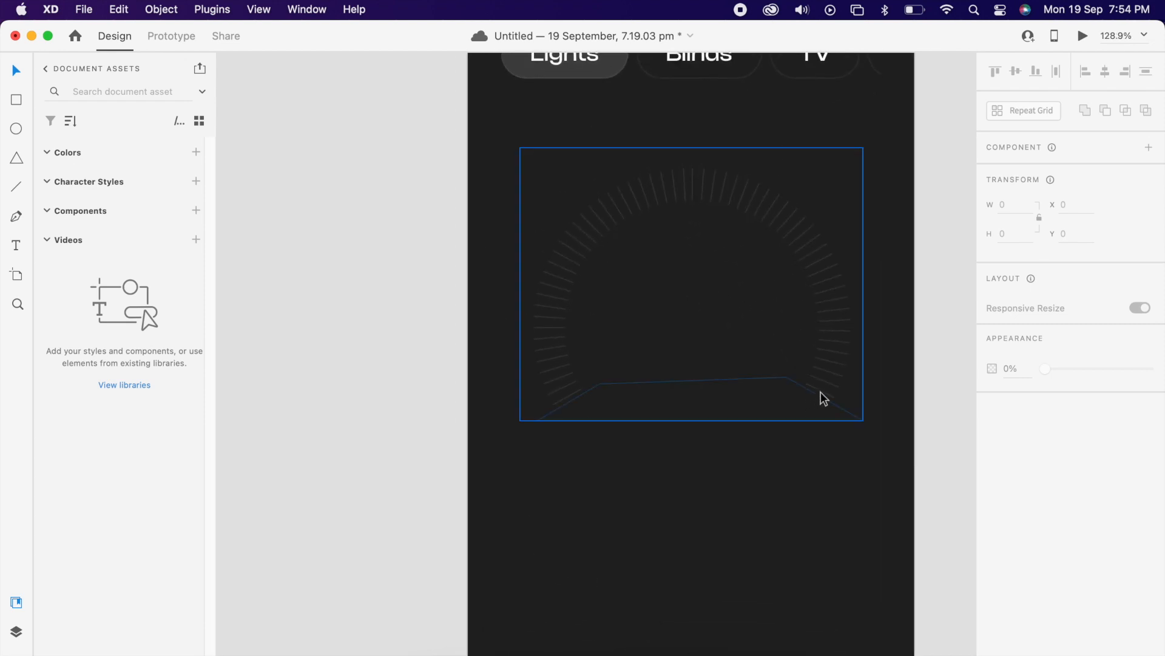
left_click(829, 379)
double_click(829, 378)
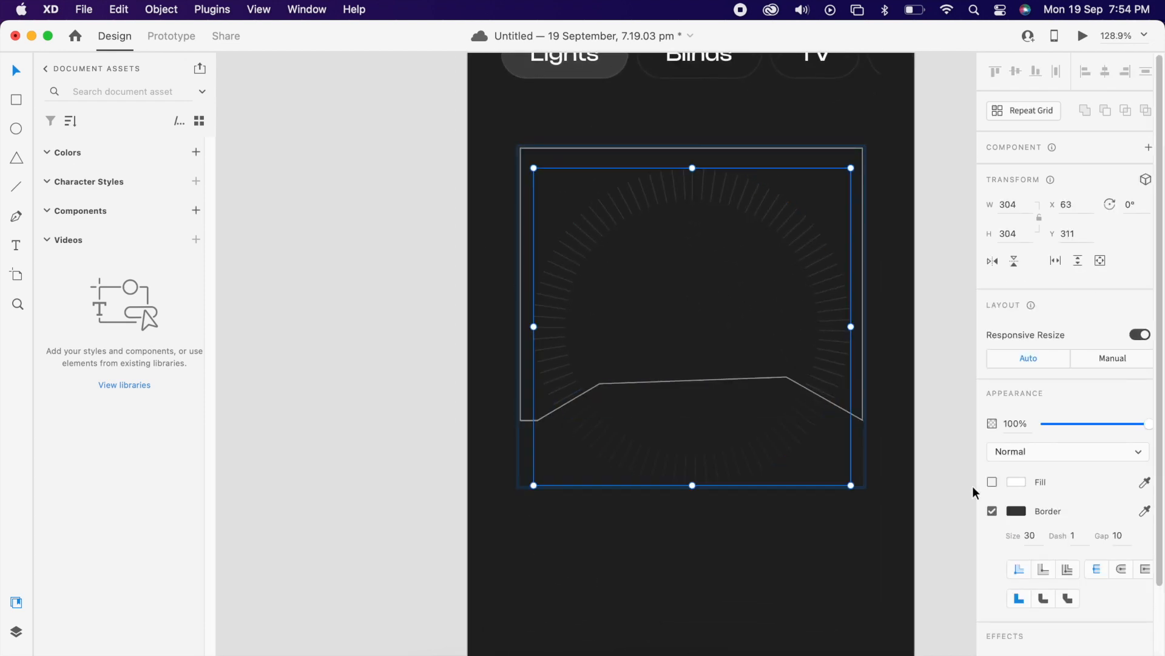
left_click(1025, 515)
left_click_drag(827, 521, 815, 495)
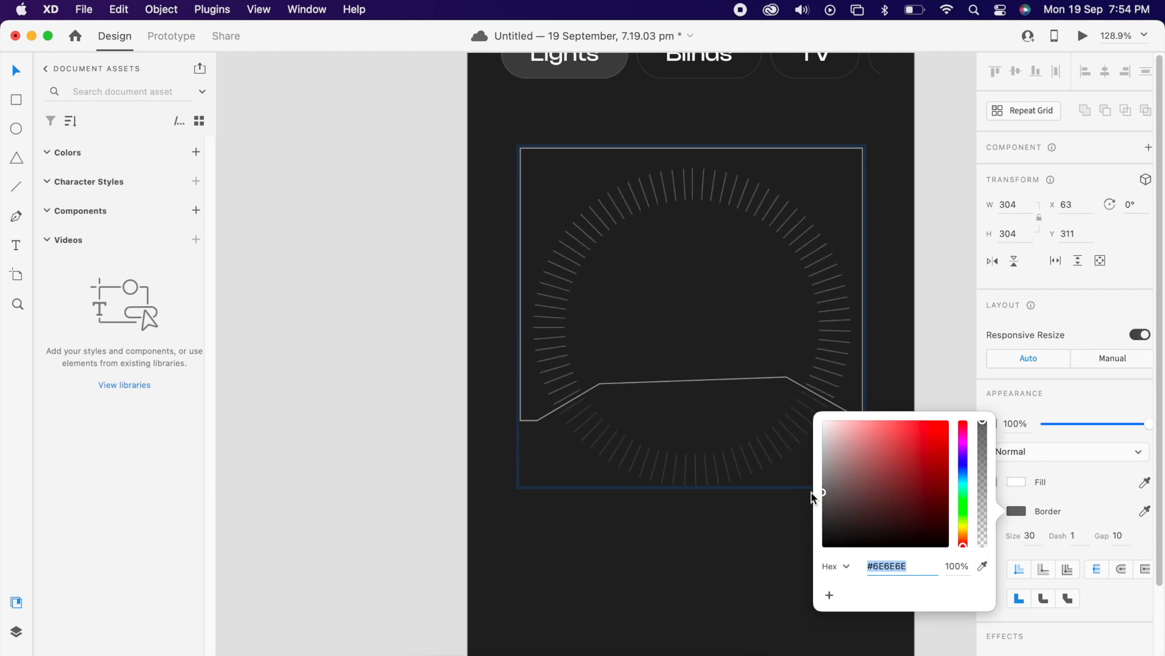
left_click(384, 382)
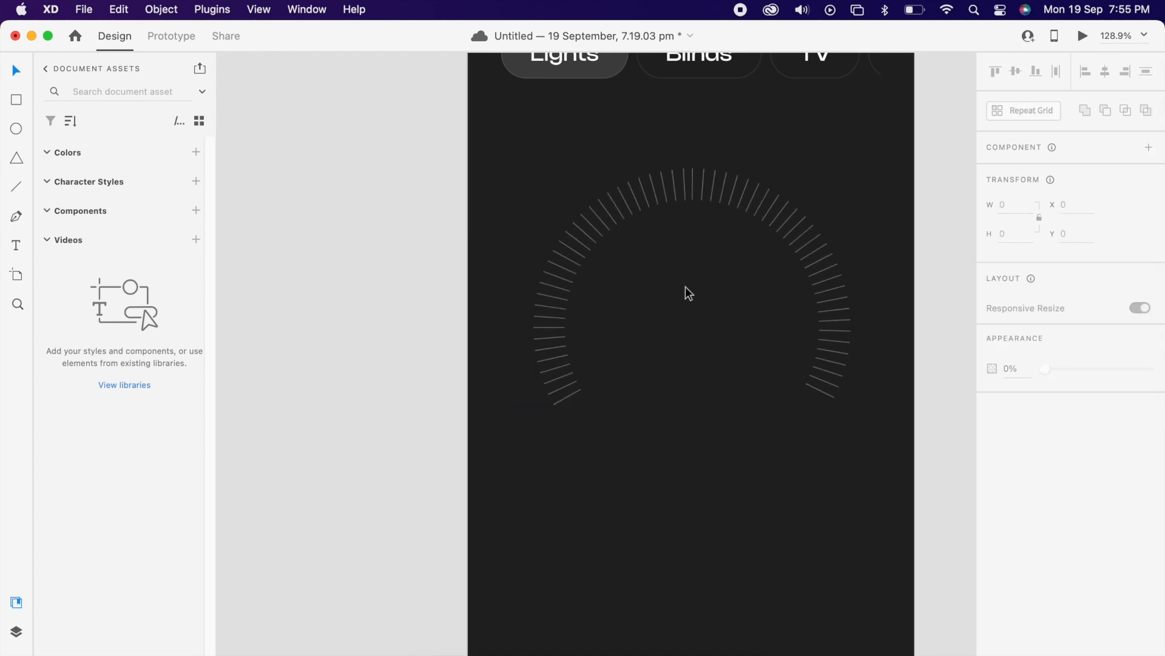
Draw a 44 by 44 circle on the left side of the tick ring at X 66, Y 387, with a red fill and no border.
scroll(686, 286, "down", 2)
scroll(717, 318, "up", 3)
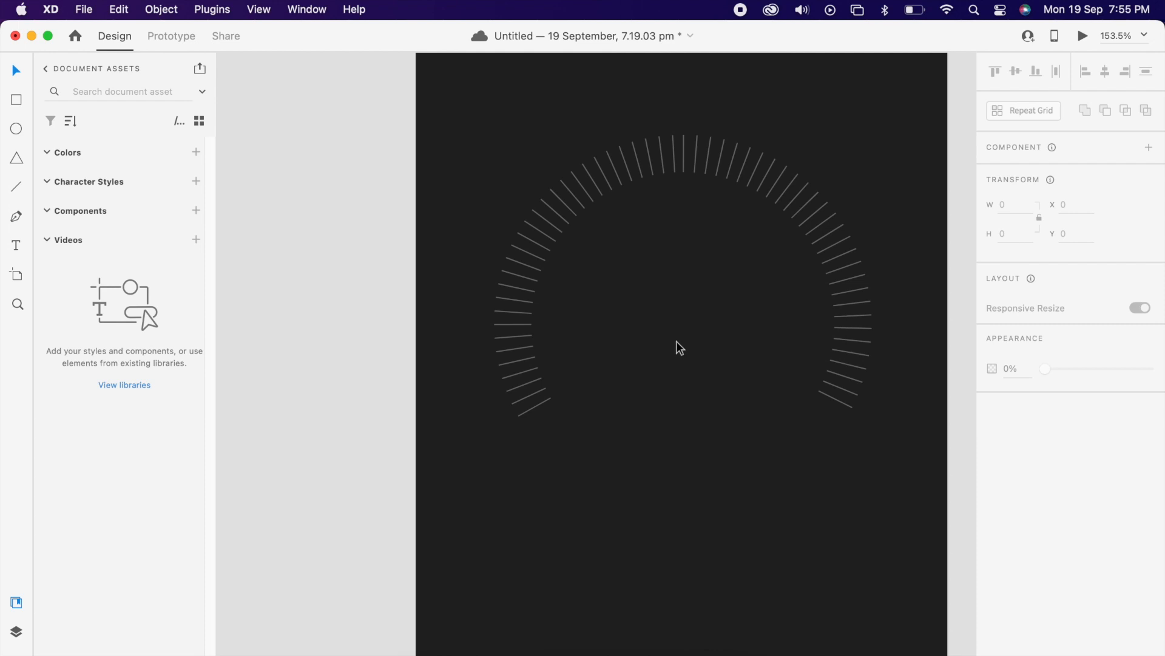
scroll(669, 333, "right", 2)
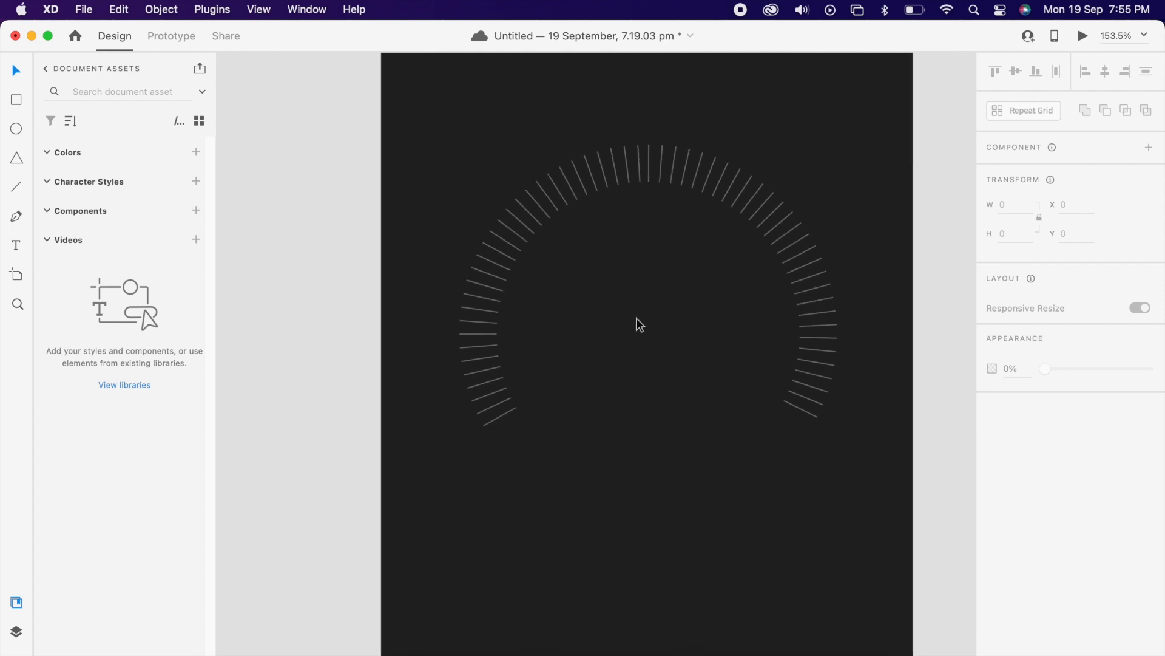
left_click(17, 130)
left_click_drag(463, 240, 521, 298)
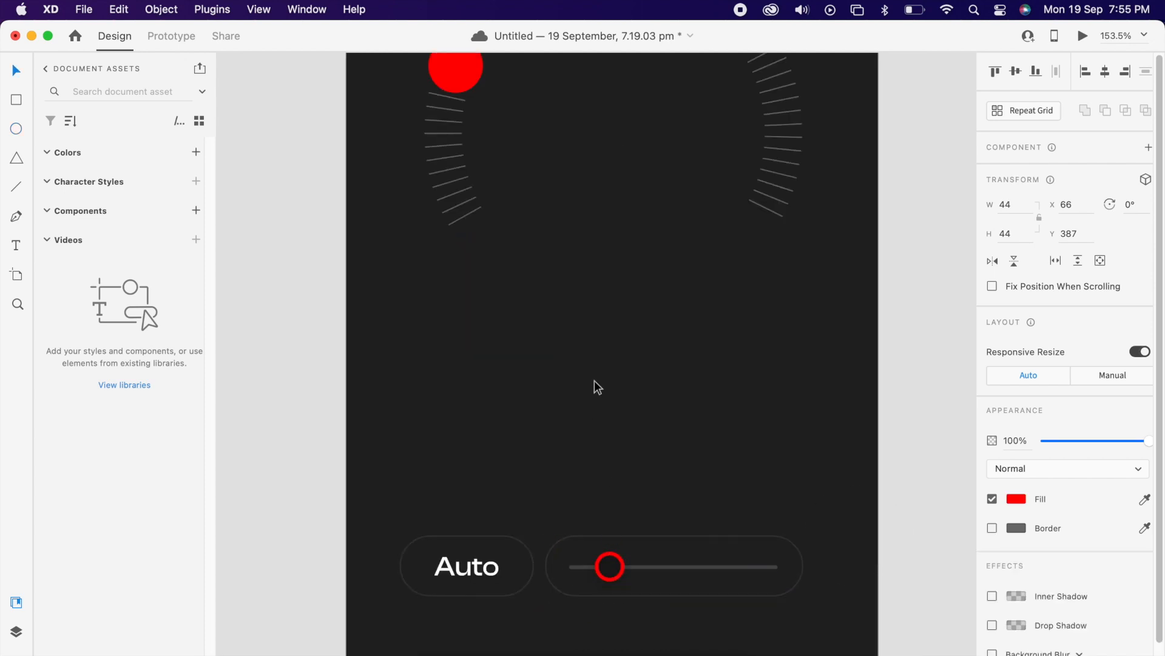
scroll(595, 380, "up", 5)
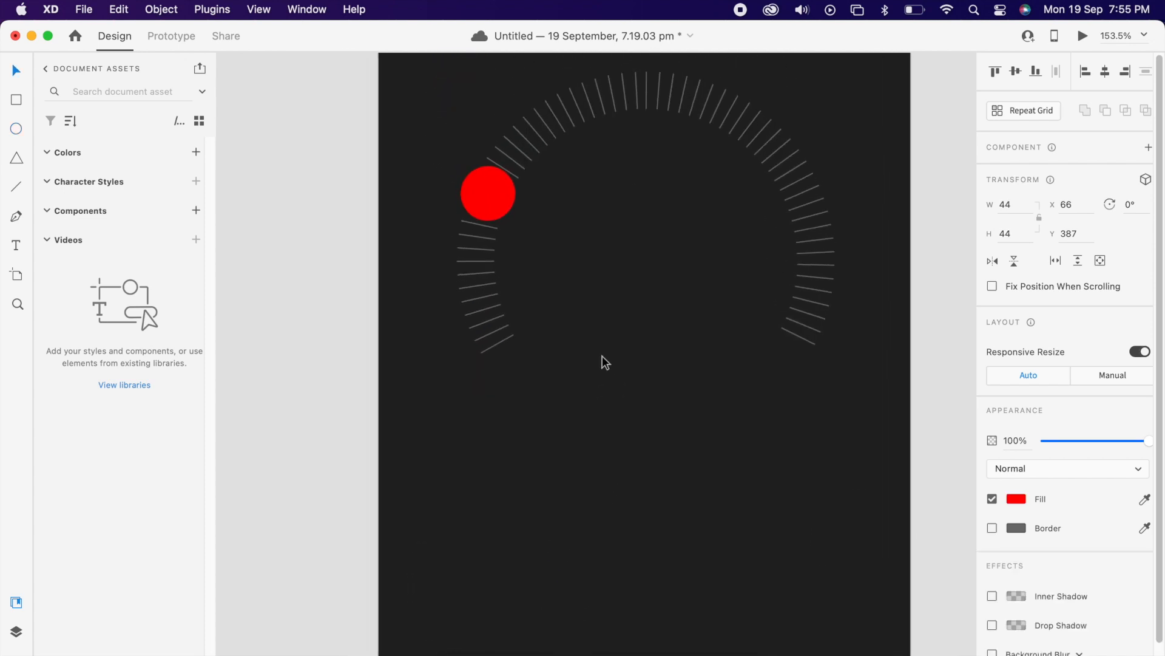
Give the red dial knob a white border of size 2.
left_click(992, 527)
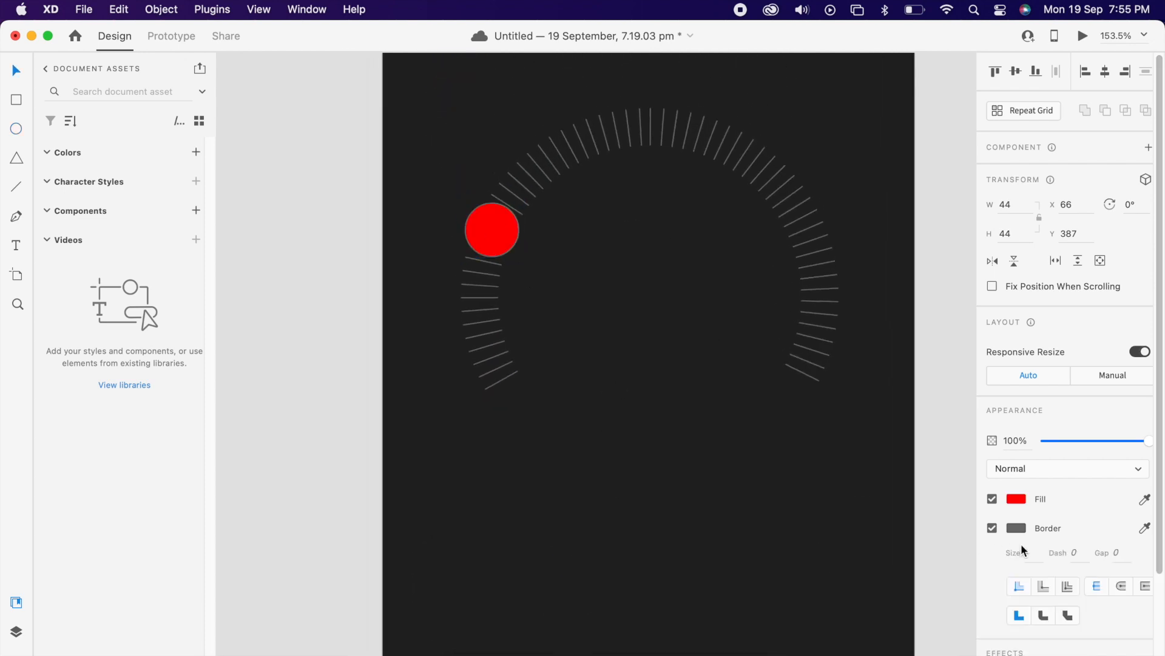
left_click(1017, 528)
left_click(902, 487)
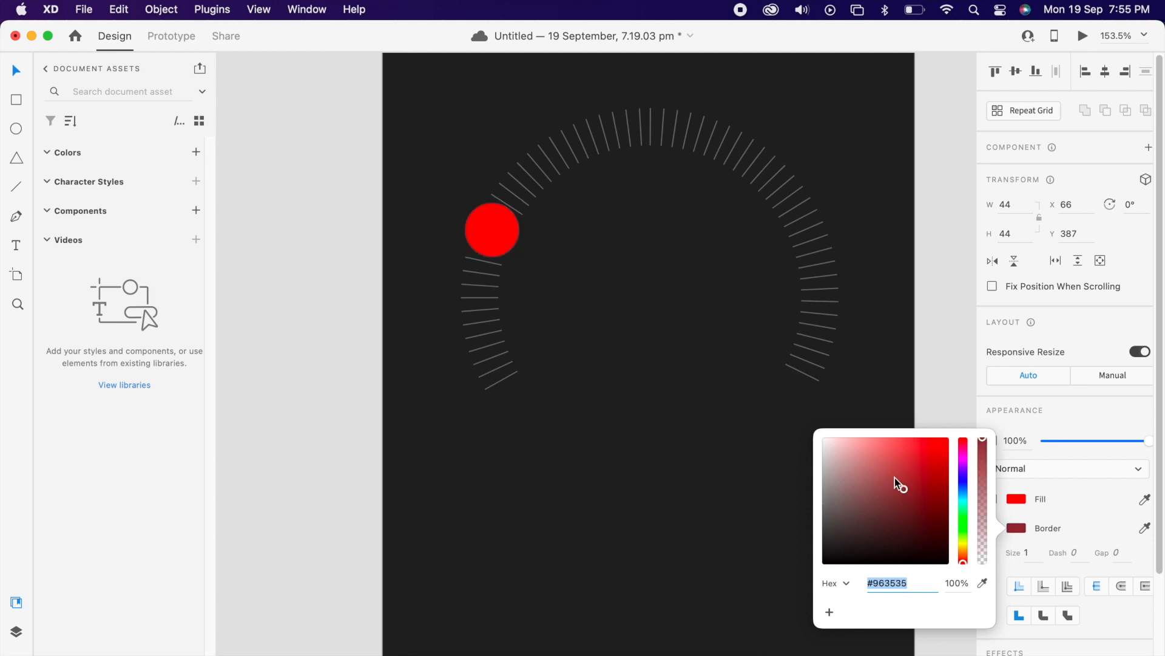
left_click(1035, 553)
type("2")
key("Return")
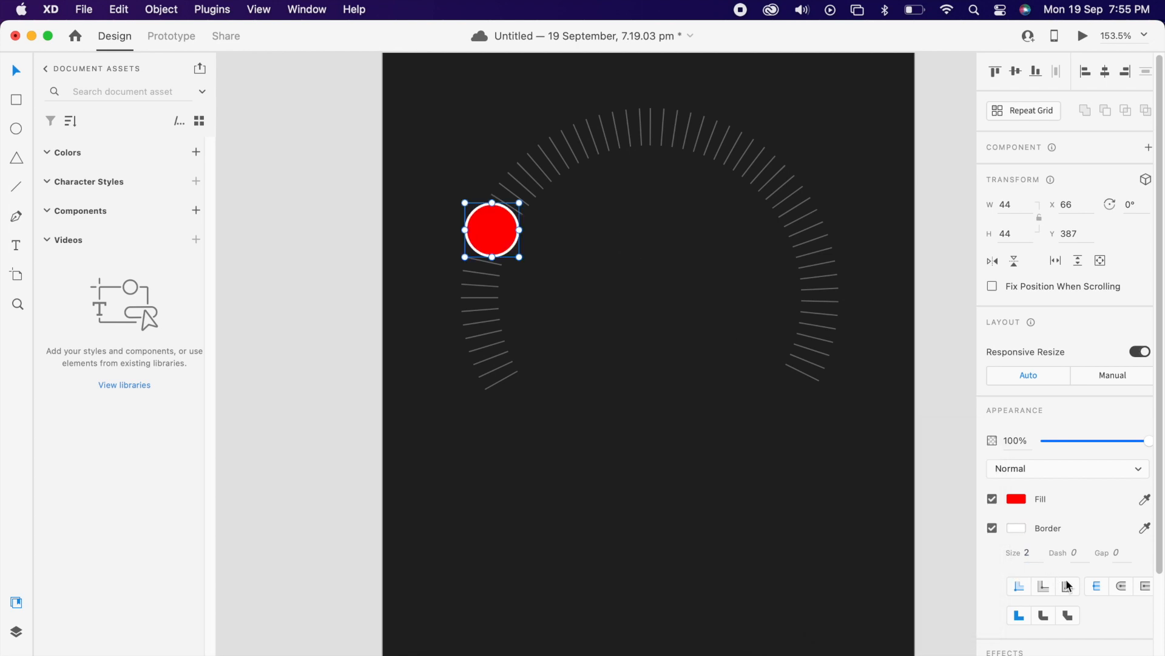
left_click(646, 260)
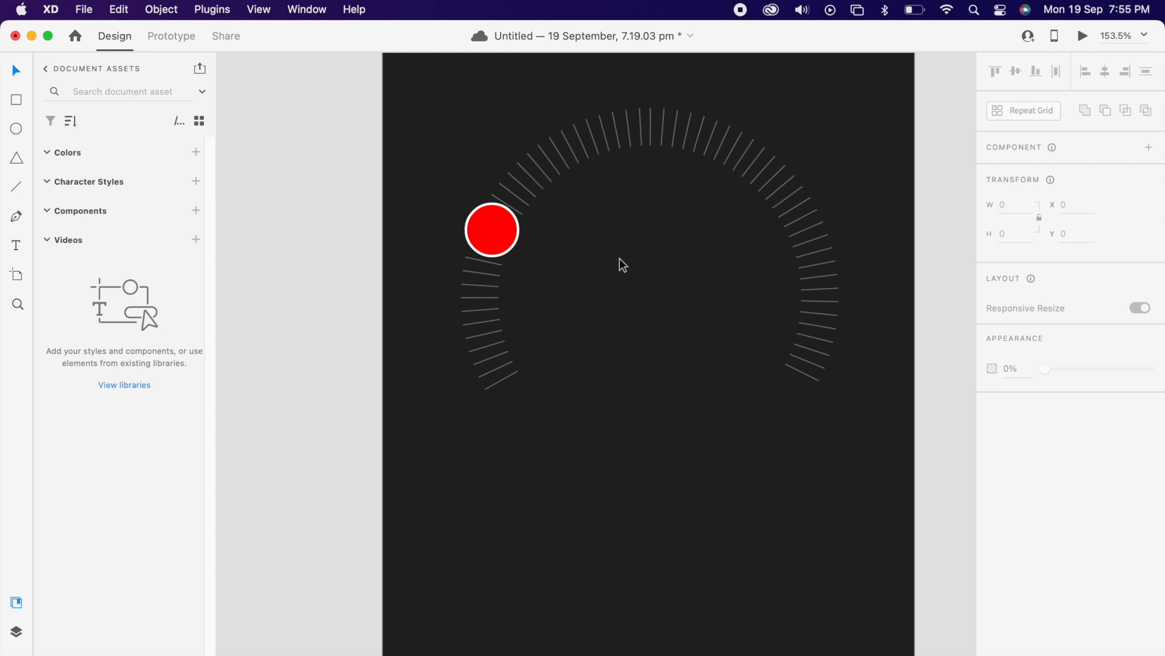
Draw a 189 by 80 rectangle between the ring's lower ends, round its corners to 40 and style it as a near-black, borderless pill with a drop shadow.
scroll(552, 299, "up", 3)
scroll(552, 299, "right", 1)
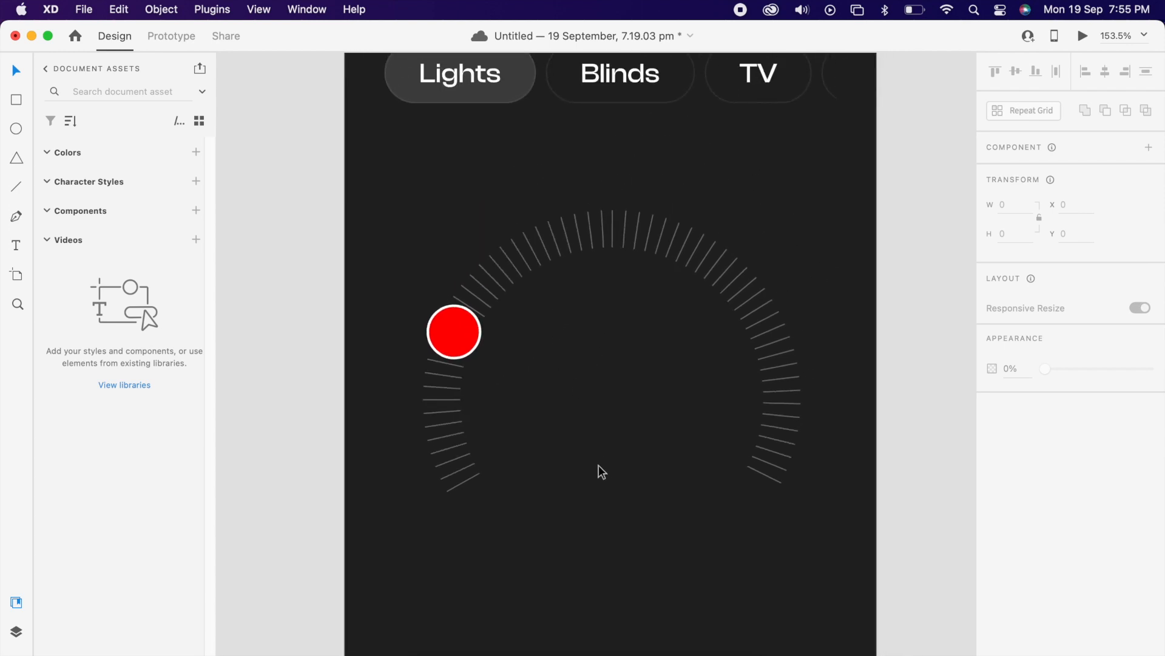
scroll(598, 471, "down", 5)
scroll(584, 386, "right", 1)
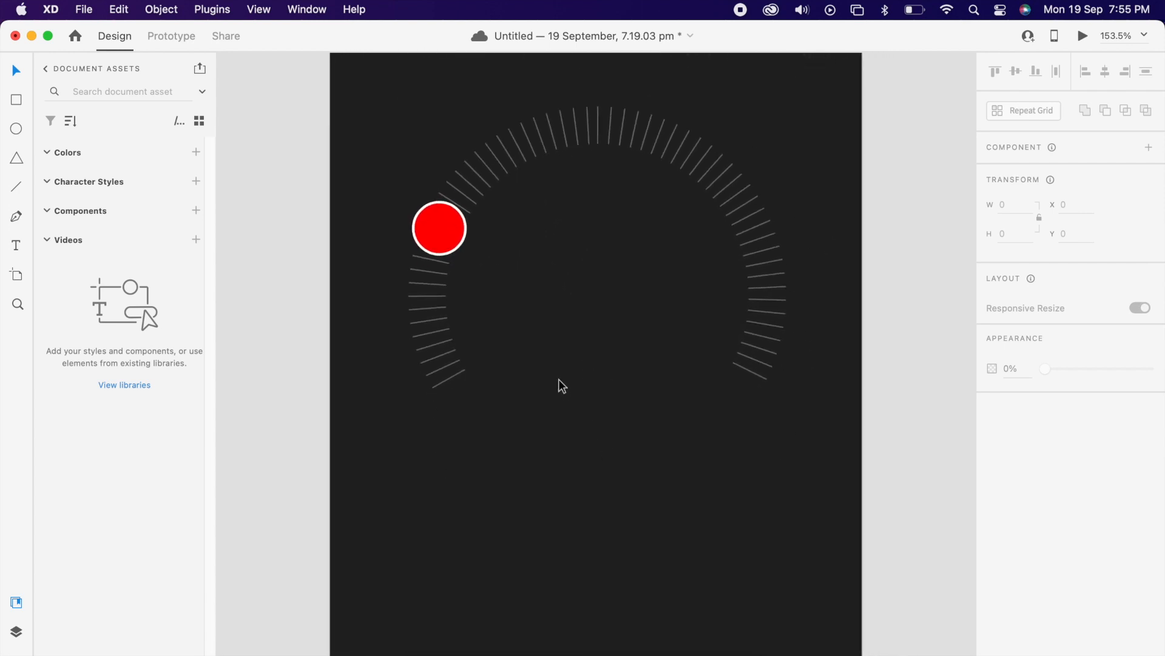
left_click(16, 100)
left_click_drag(486, 344, 722, 444)
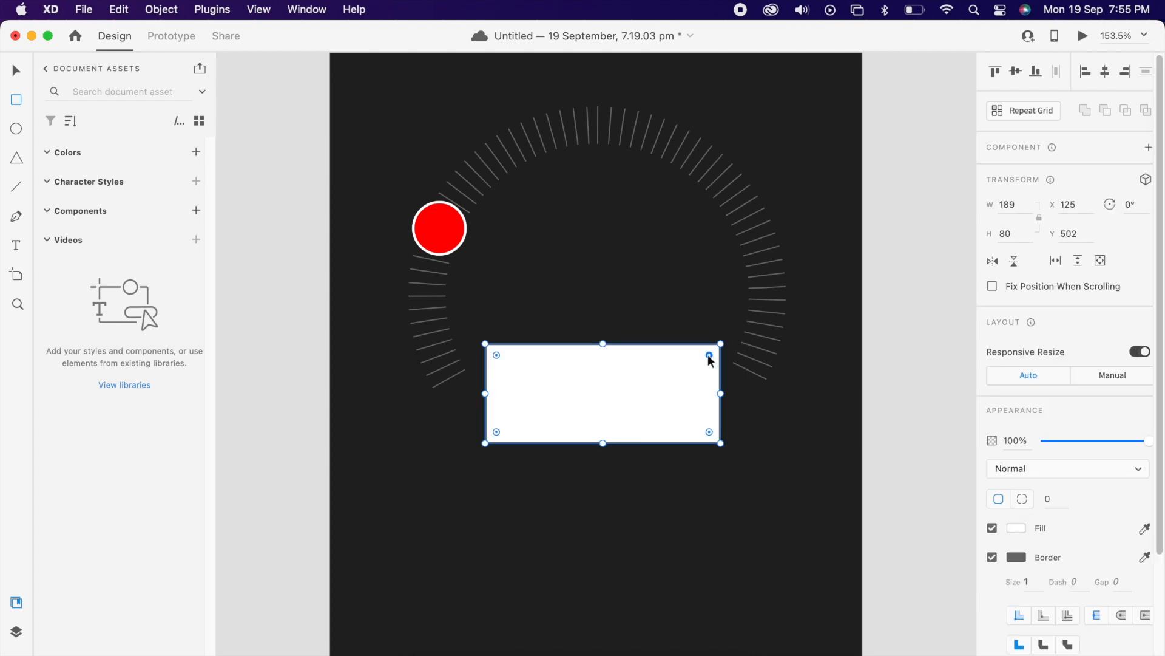
left_click_drag(709, 355, 534, 395)
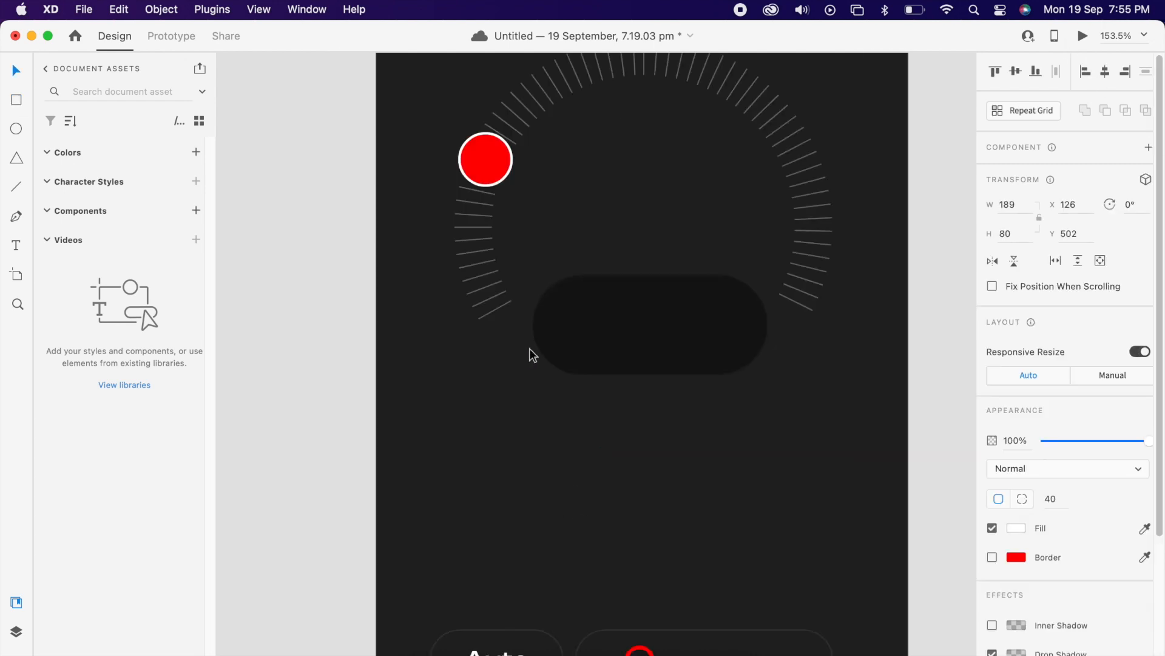
left_click(596, 341)
left_click(685, 469)
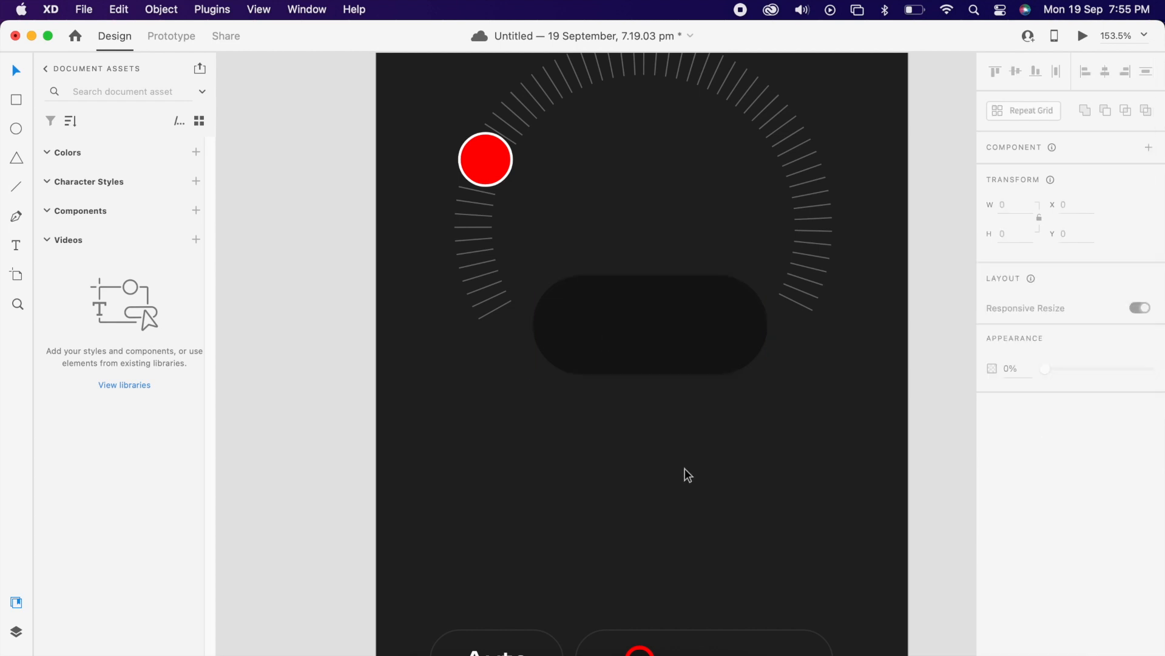
Add the text 18 inside the dark pill and a separate superscript o beside it as the degree sign.
key("t")
left_click(605, 329)
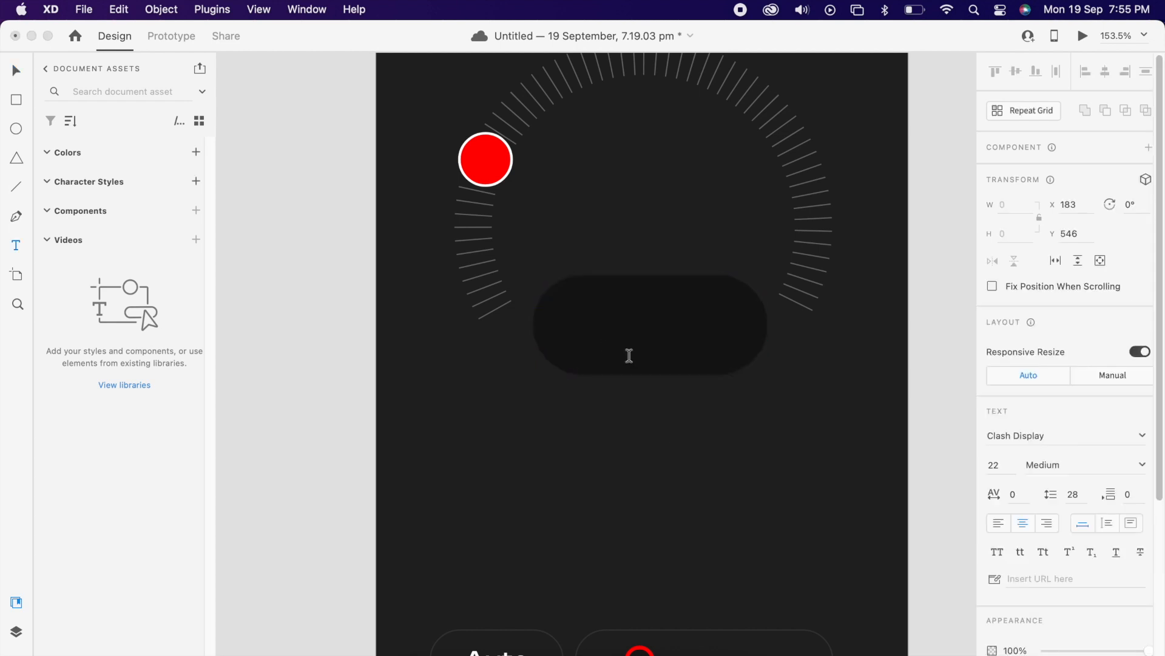
type("18")
key("Escape")
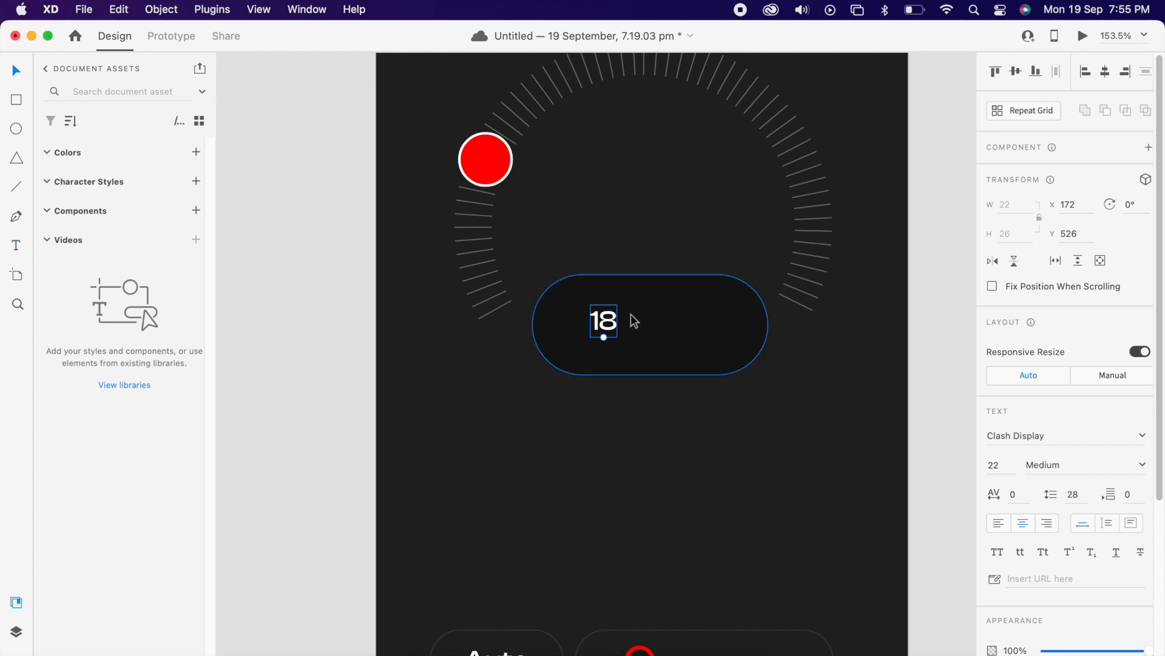
key("t")
left_click(631, 314)
type("o")
key("Escape")
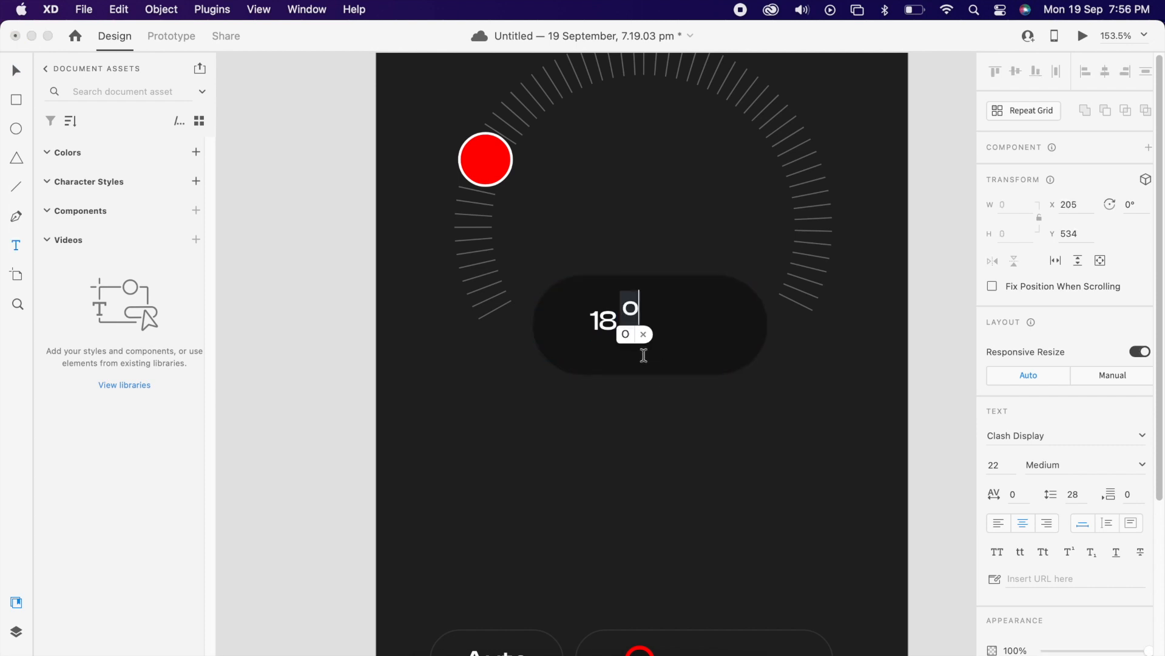
left_click(1074, 549)
Enlarge the 18 to font size 49 and position it with the degree sign in the middle of the pill.
left_click(605, 325)
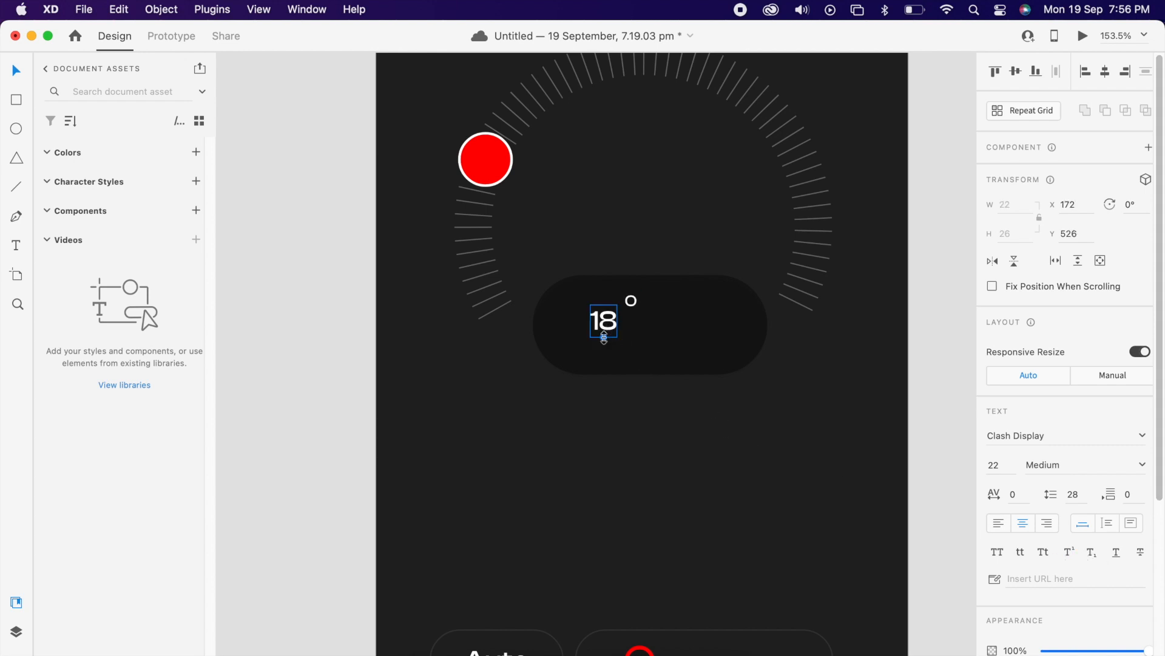
key("super+shift+period")
left_click_drag(631, 301, 659, 340)
left_click(626, 356, "shift")
left_click(924, 362)
key("super+0")
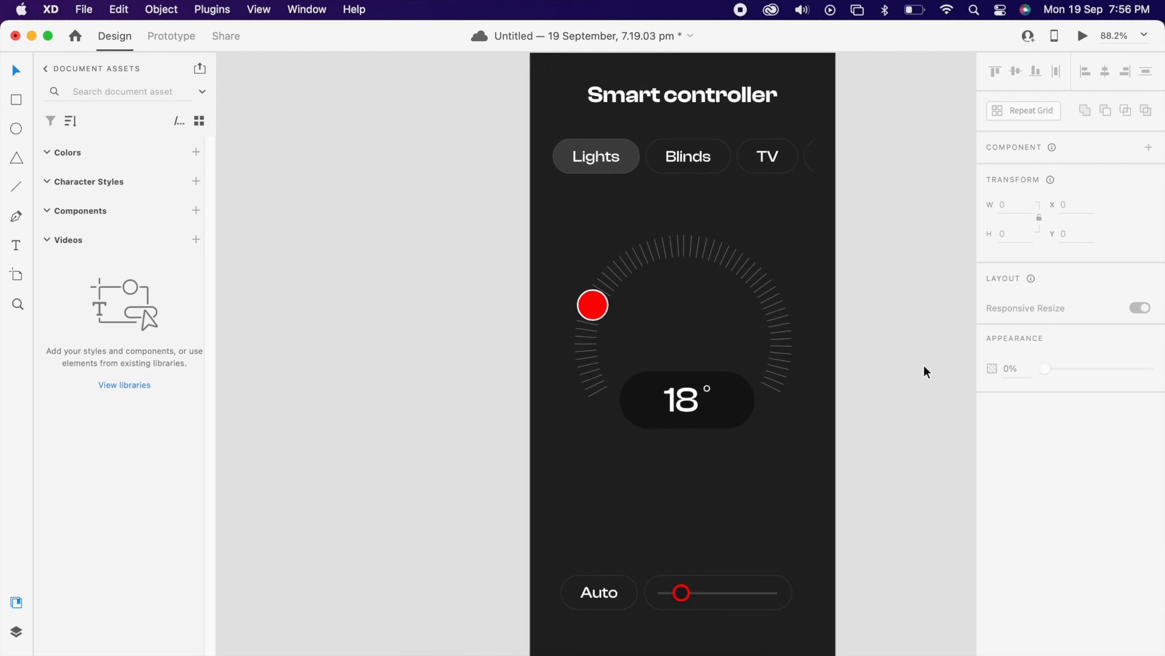
Move the tick ring, red knob and temperature pill with its text down together to Y 323.
left_click_drag(486, 248, 844, 450)
key("shift+Down")
key("shift+Down")
key("shift+Down")
key("shift+Down")
key("shift+Down")
key("shift+Down")
left_click_drag(743, 433, 743, 421)
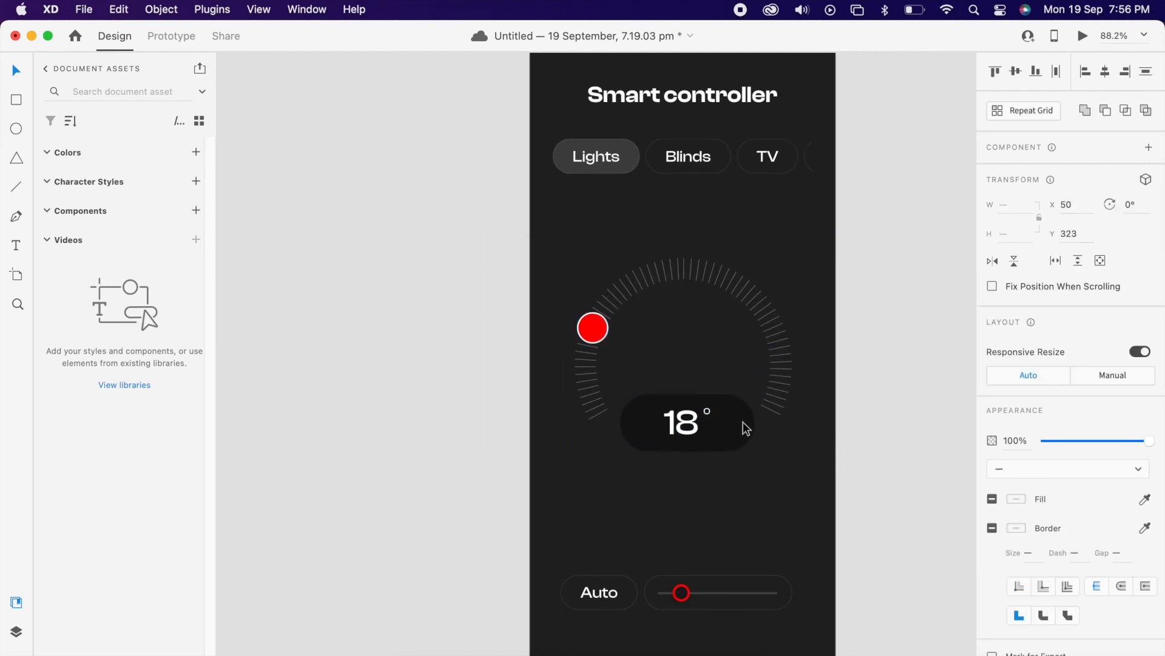
left_click(850, 426)
Delete the 8 from the temperature text so that the text object holds only the digit 1.
scroll(722, 440, "up", 2)
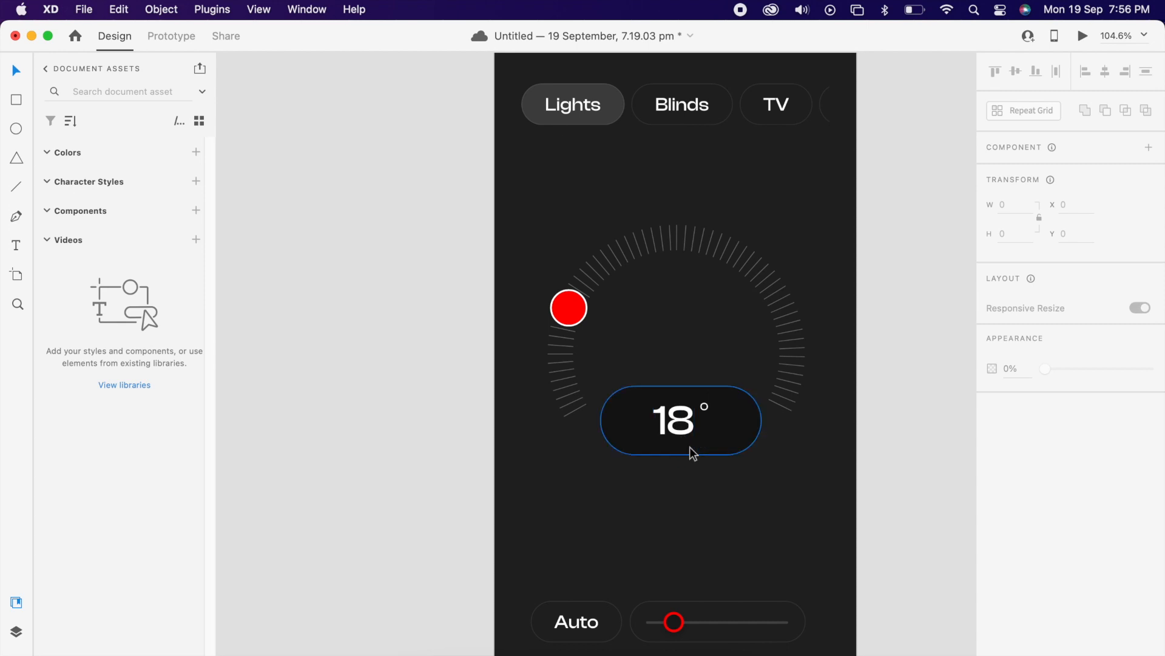
scroll(689, 446, "up", 3)
double_click(653, 411)
left_click(653, 412)
left_click_drag(653, 412, 713, 406)
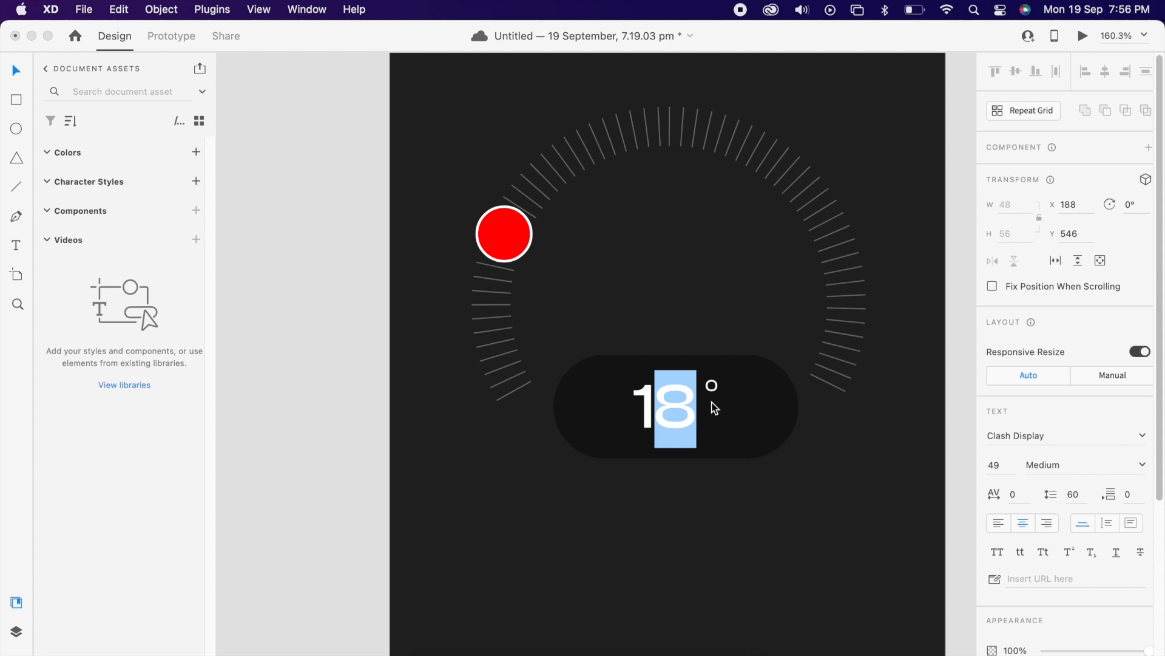
key("BackSpace")
key("Escape")
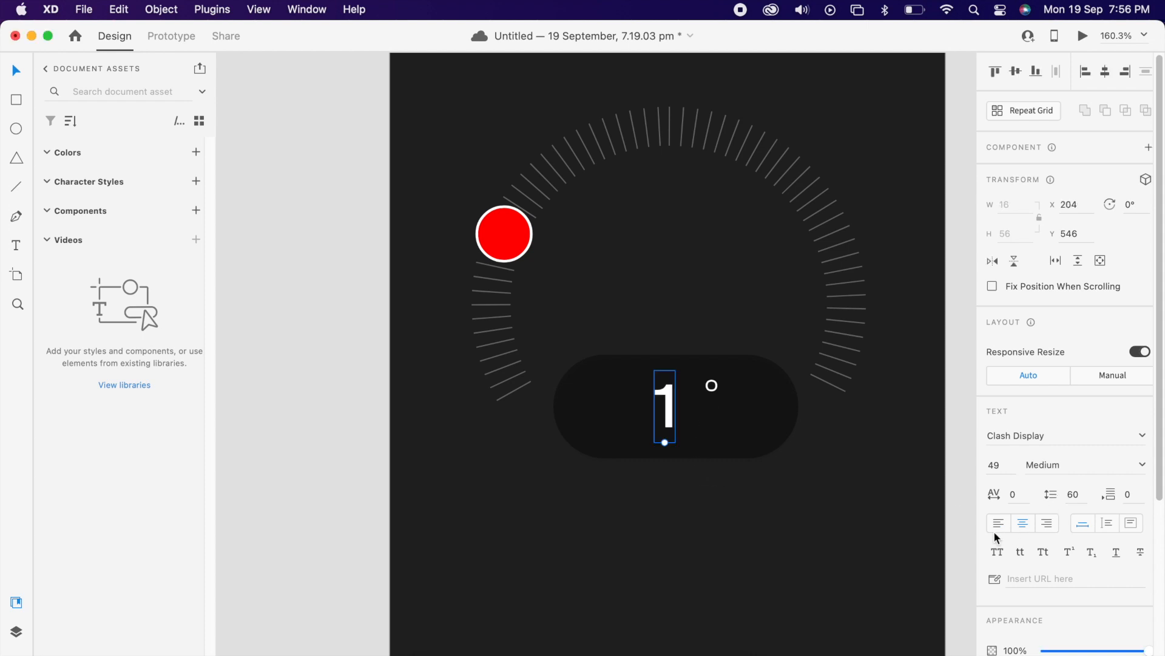
Left-align the 1, duplicate it to its right at X 206 and change the duplicate to 8.
mouse_move(663, 413)
left_mouse_down()
mouse_move(644, 407)
mouse_move(644, 417)
mouse_move(668, 409)
left_mouse_up()
double_click(669, 409)
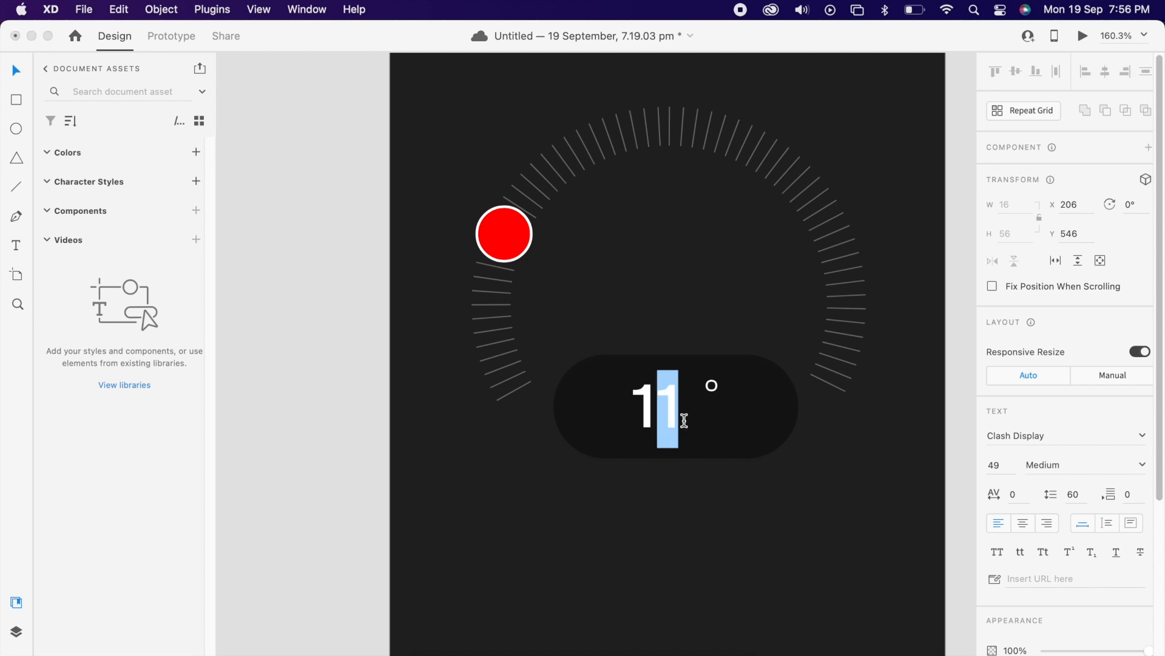
type("8")
key("Escape")
Space out the 1, the 8 and the degree sign inside the pill and group the three text objects.
left_click_drag(647, 410, 725, 389)
left_click(715, 394)
left_click(692, 416, "shift")
left_click(640, 407, "shift")
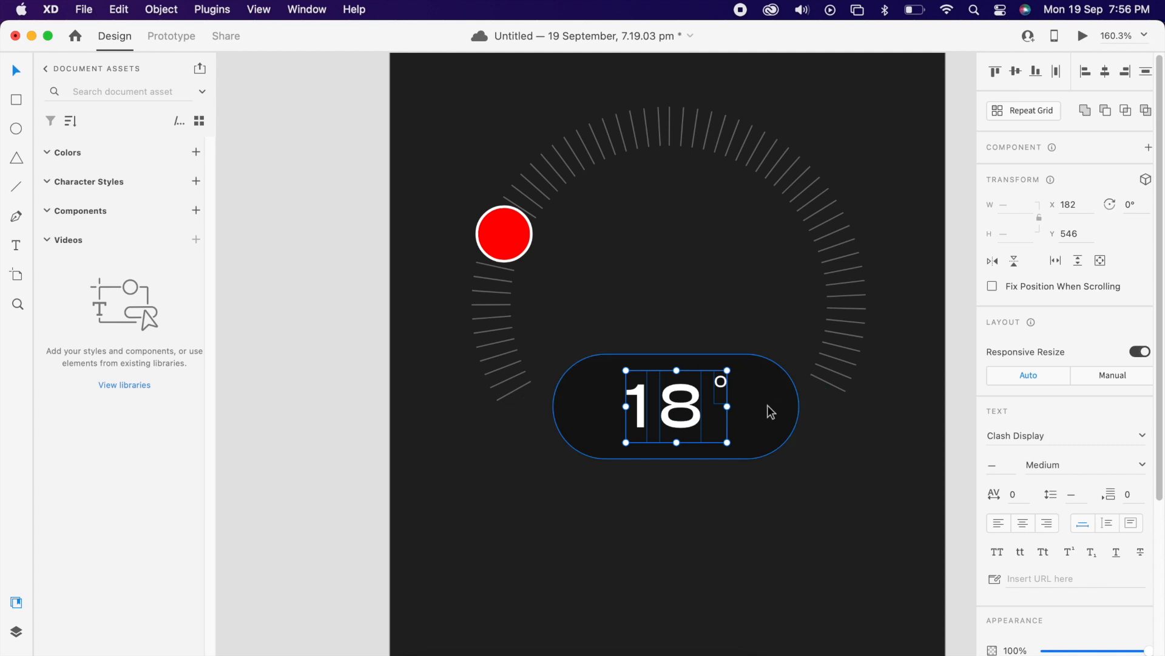
right_click(698, 420)
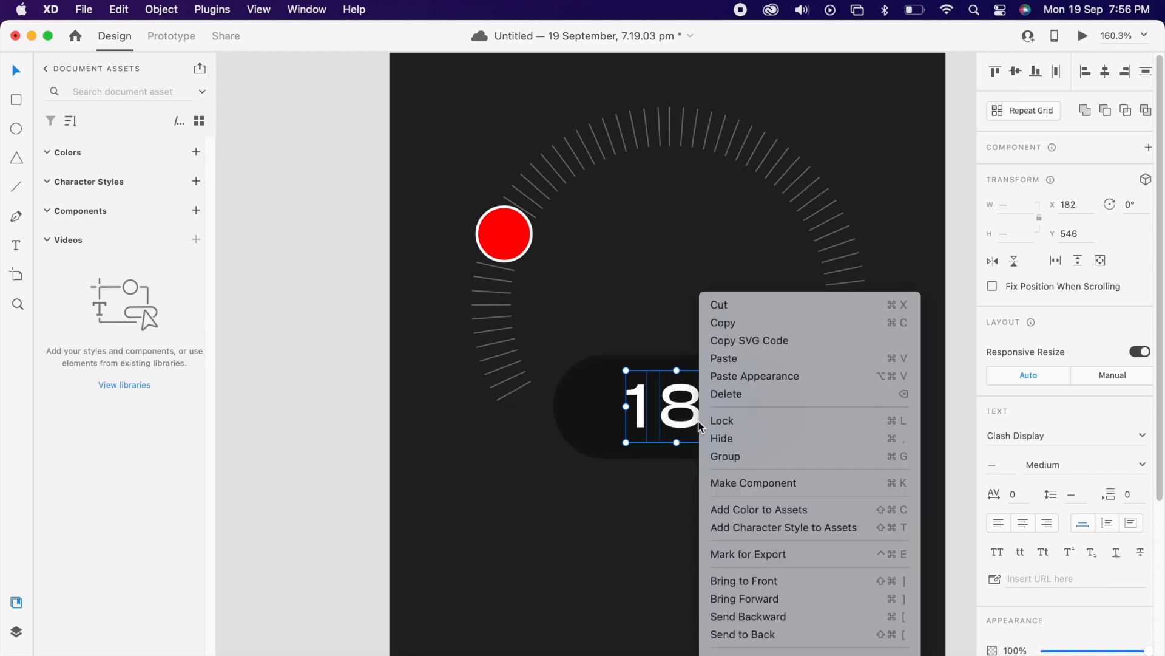
left_click(742, 455)
Turn the 8 inside the group into a repeat grid and extend it downward to five digits, about 359 high.
double_click(676, 397)
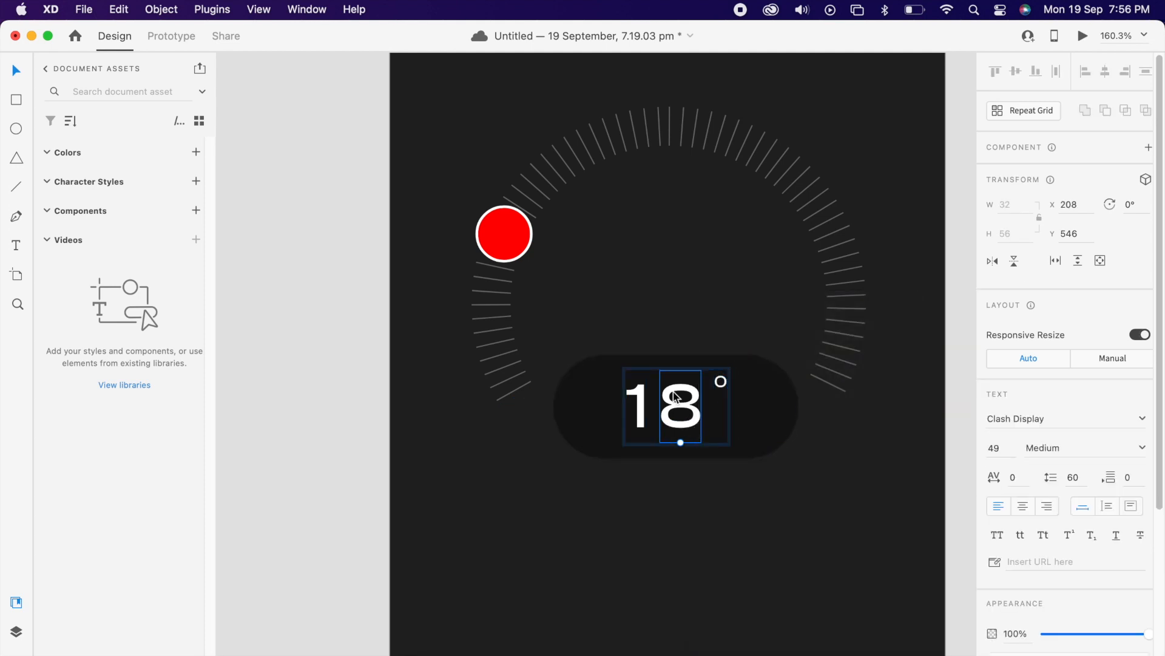
left_click(1039, 111)
scroll(666, 281, "down", 5)
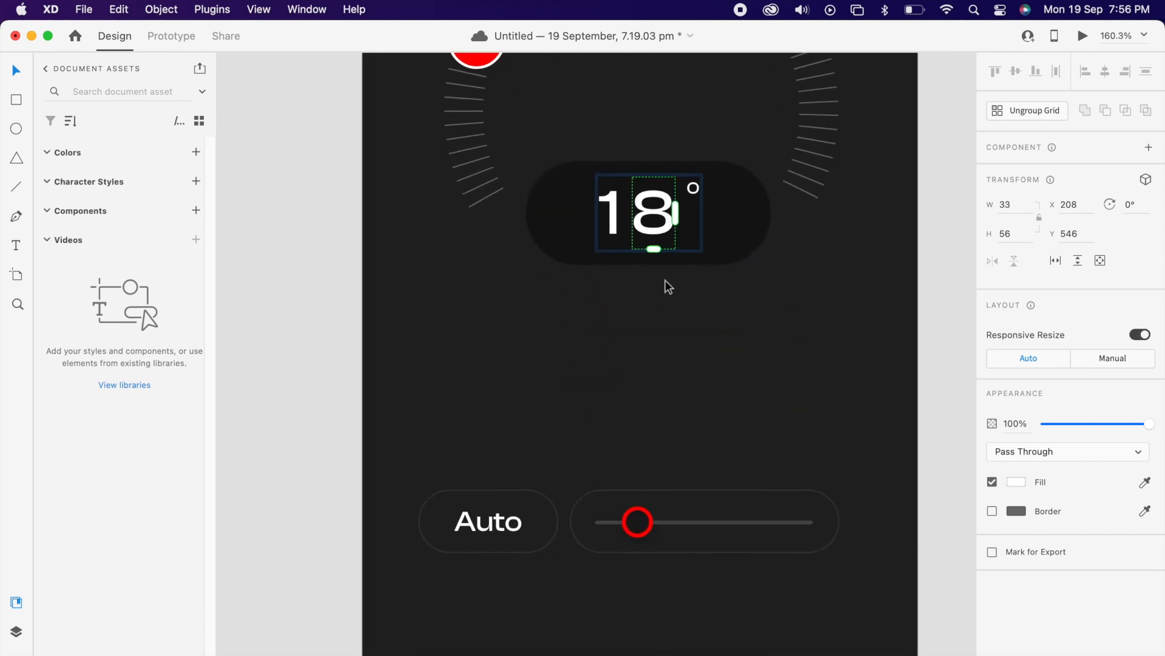
left_click_drag(654, 248, 650, 638)
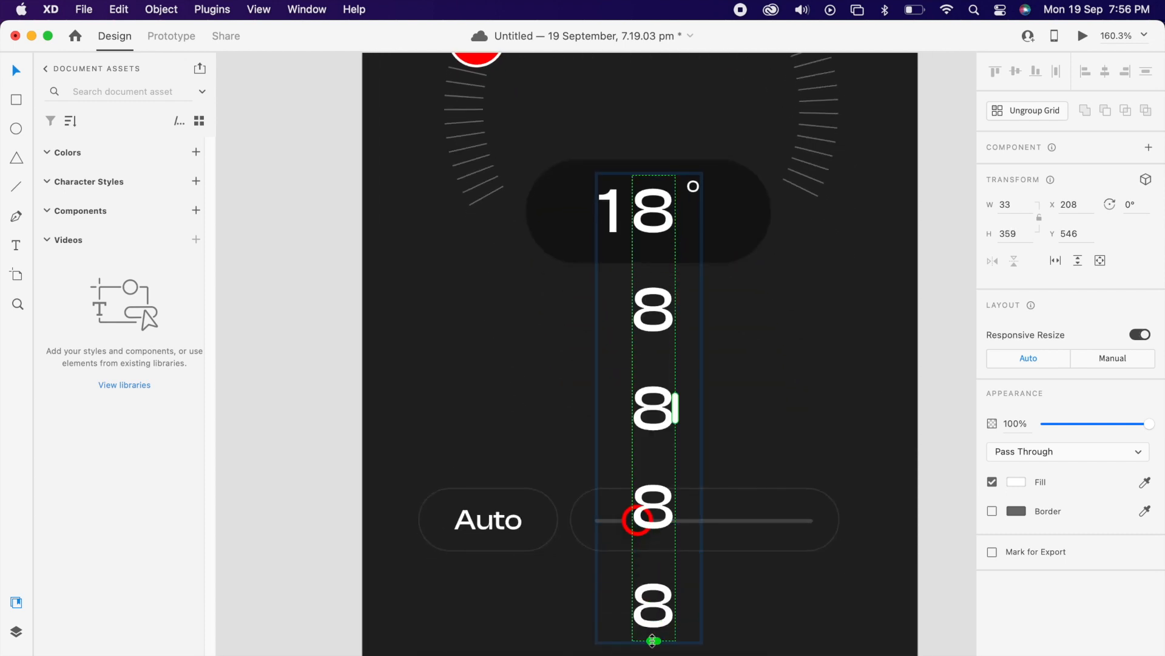
Change the four lower digits of the repeat grid to 7, 6, 5 and 4 in descending order.
double_click(655, 318)
double_click(655, 318)
type("7")
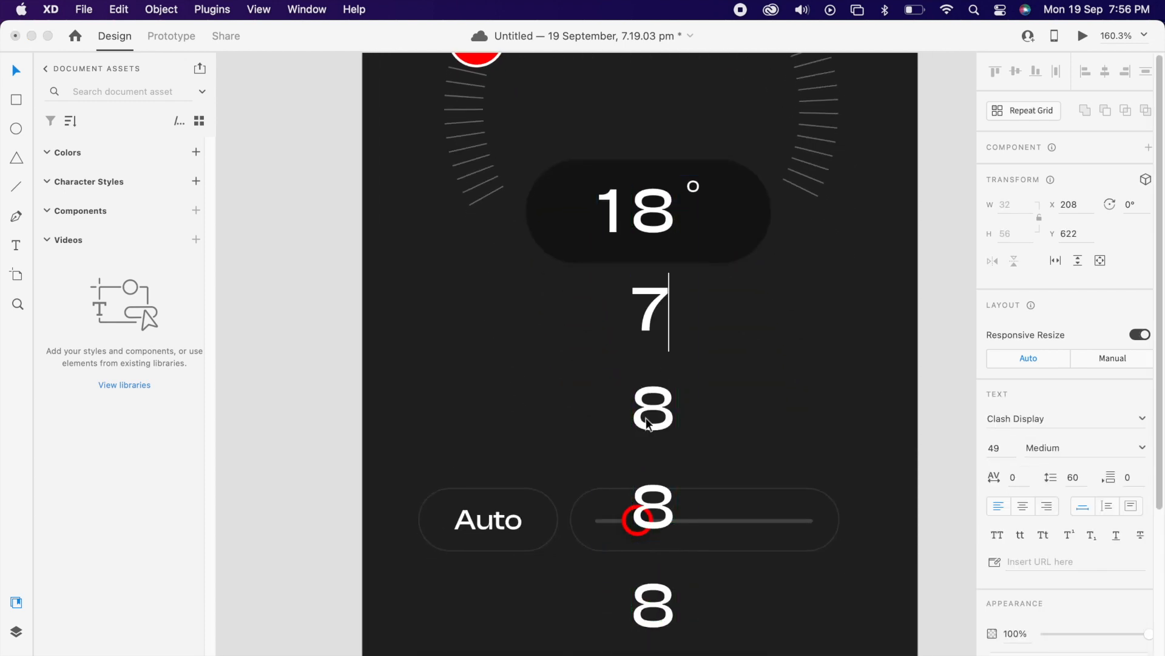
double_click(646, 418)
type("6")
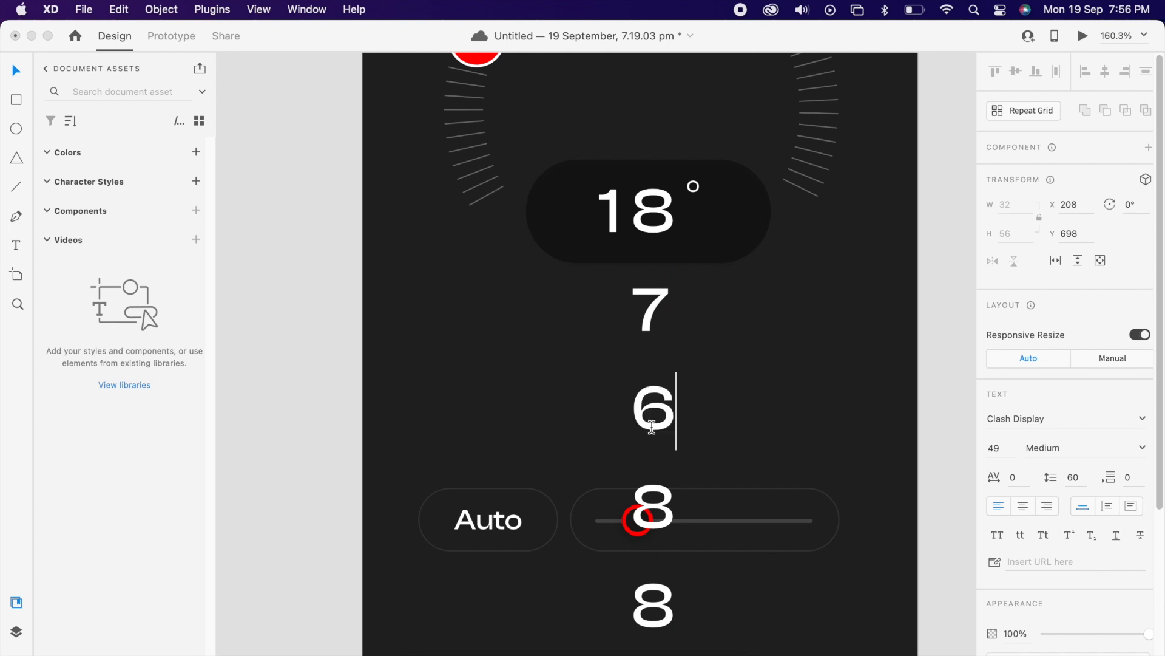
double_click(652, 520)
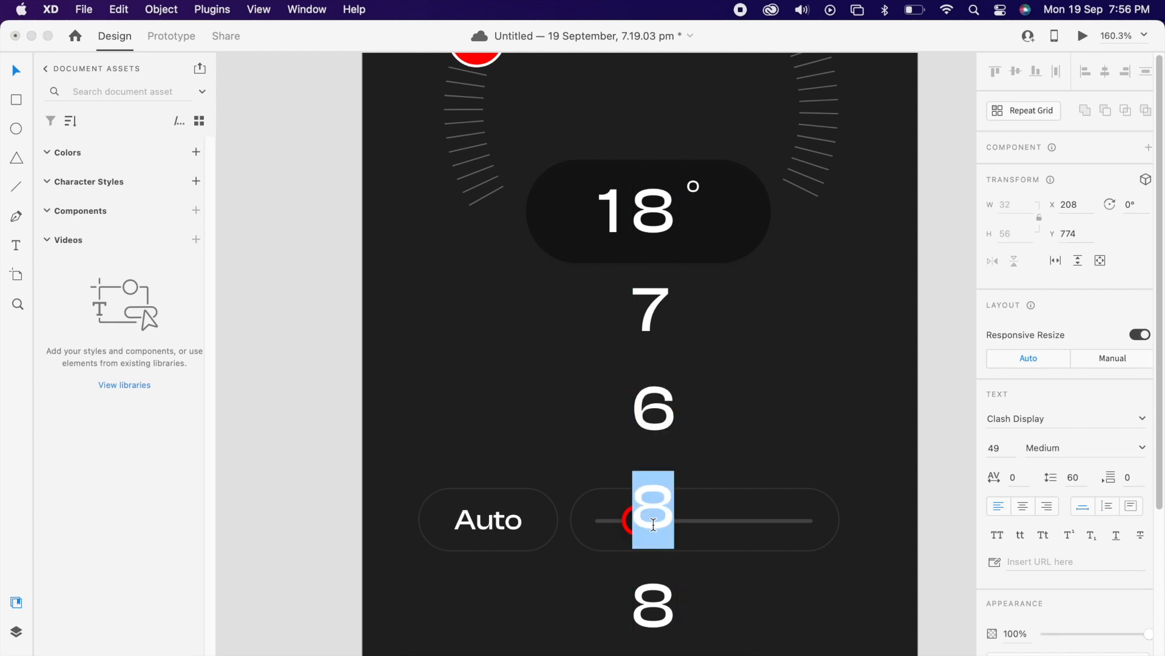
type("5")
double_click(660, 593)
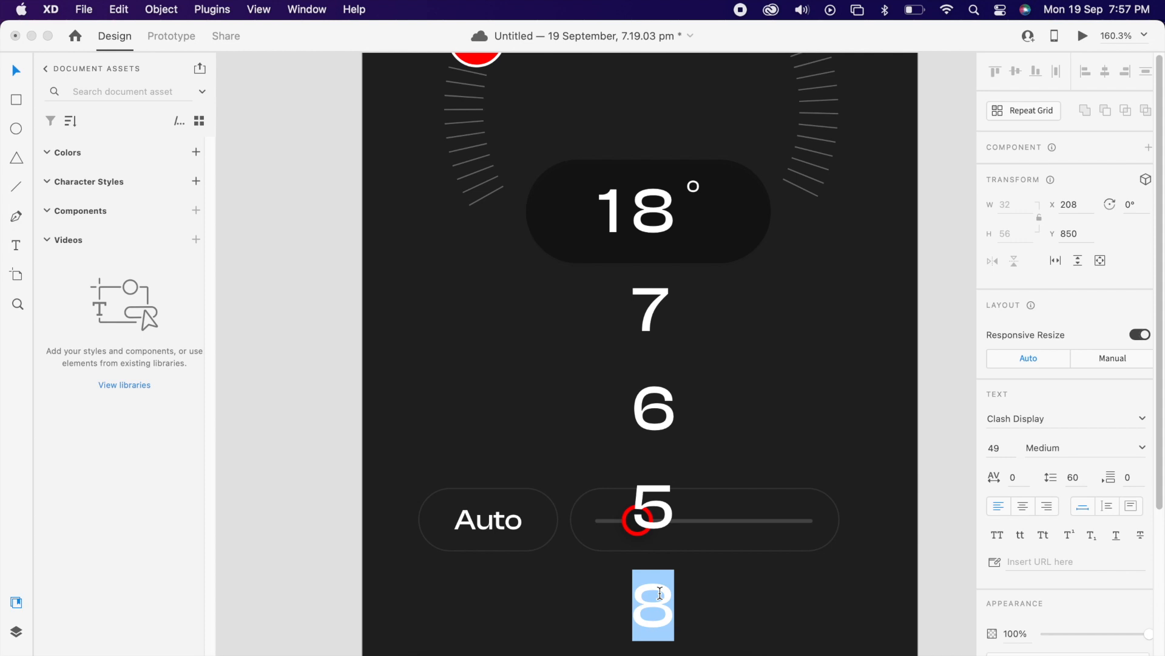
type("4")
key("Escape")
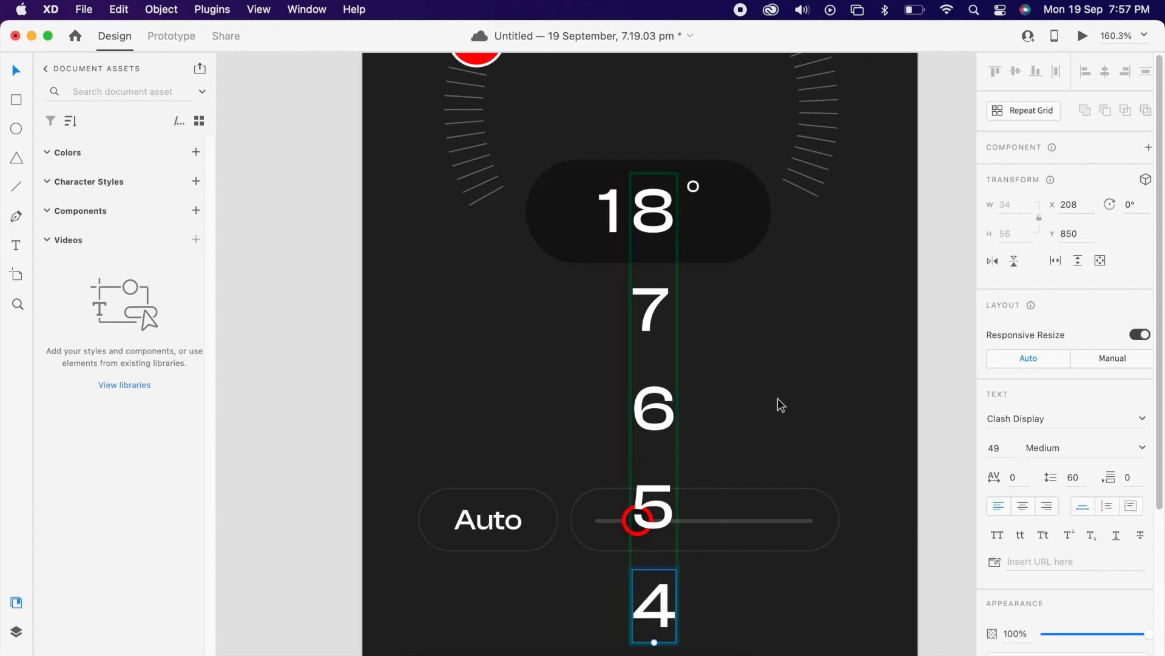
Draw a rectangle about 95 by 54 over the temperature in the pill and mask the digit group with it.
scroll(778, 398, "down", 5)
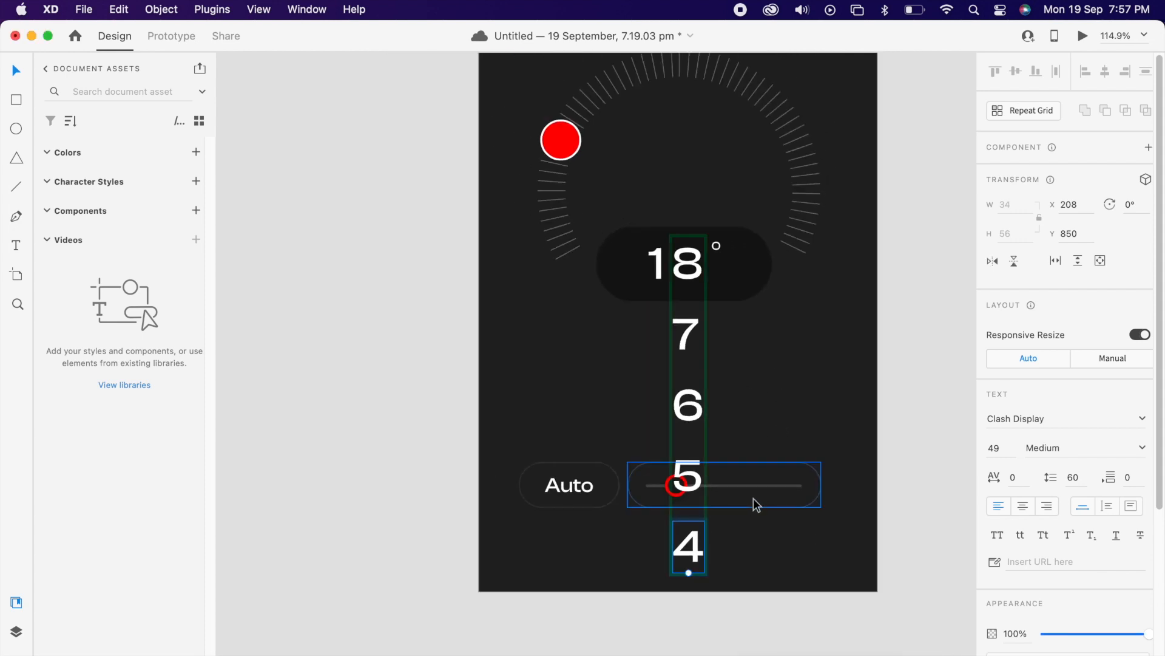
left_click(677, 273)
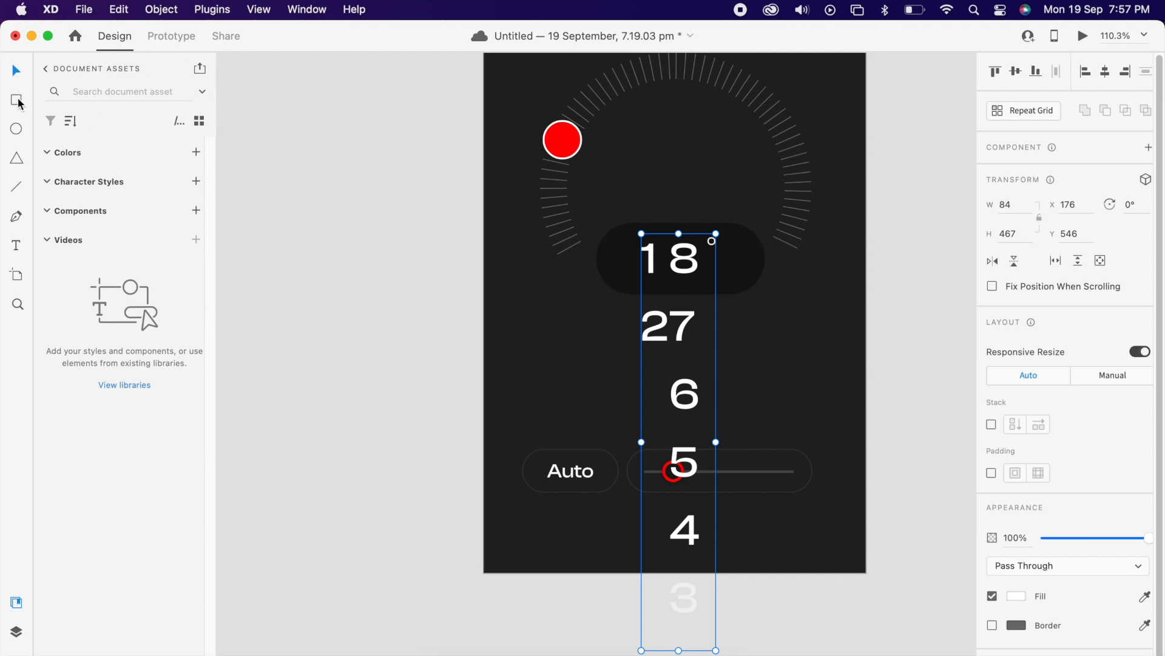
mouse_move(635, 228)
left_mouse_down()
mouse_move(681, 243)
mouse_move(721, 276)
left_mouse_up()
key("v")
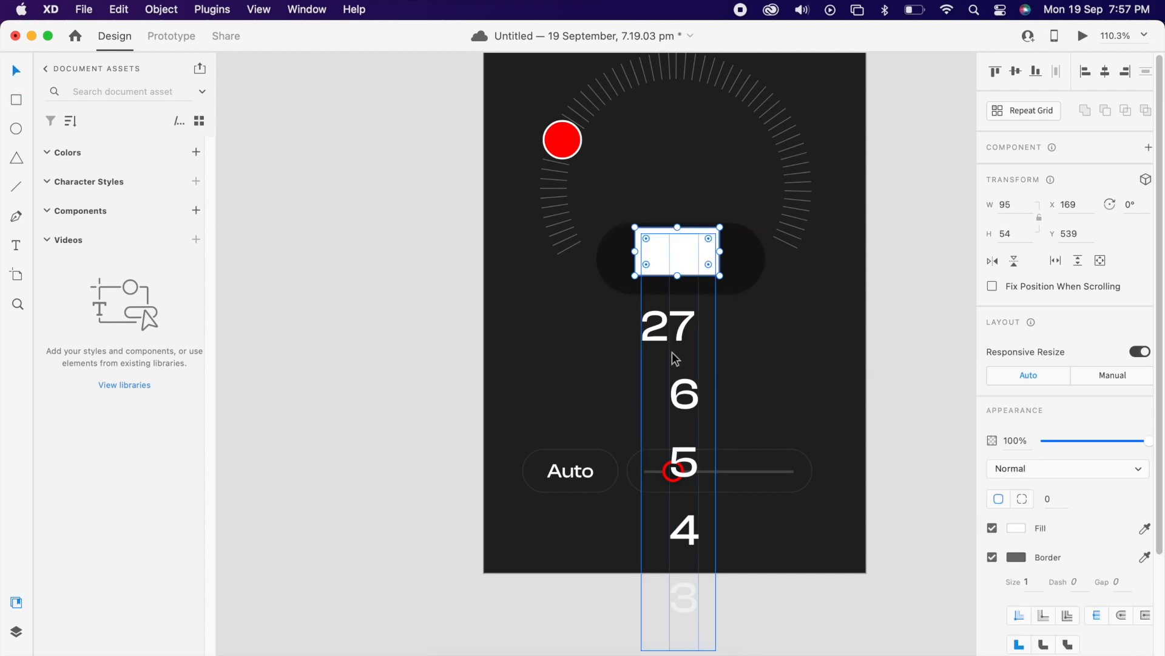
left_click(683, 337, "shift")
right_click(695, 240)
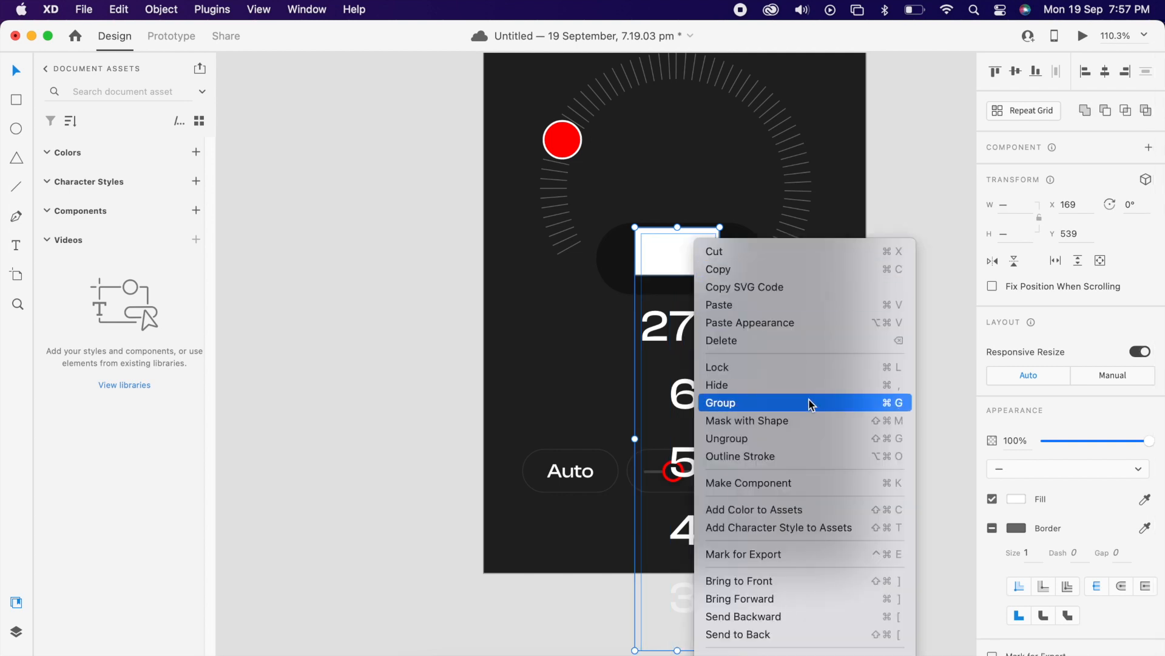
left_click(764, 427)
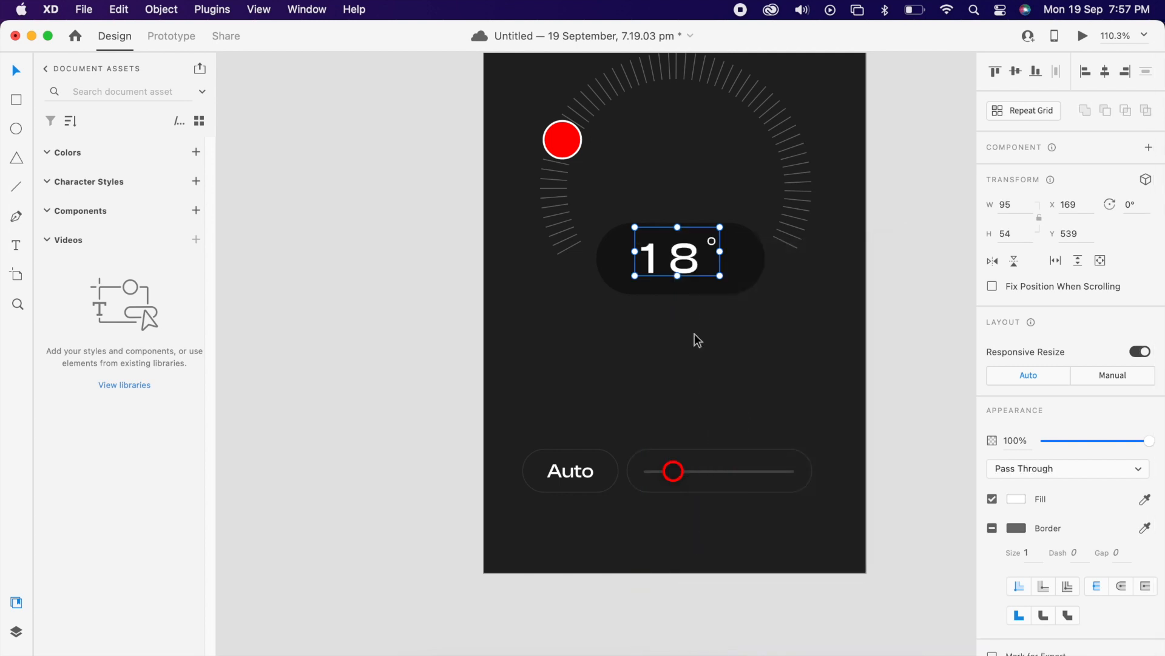
Nudge the masked temperature group to X 175, Y 540 to centre it in the pill.
left_click_drag(694, 268, 694, 261)
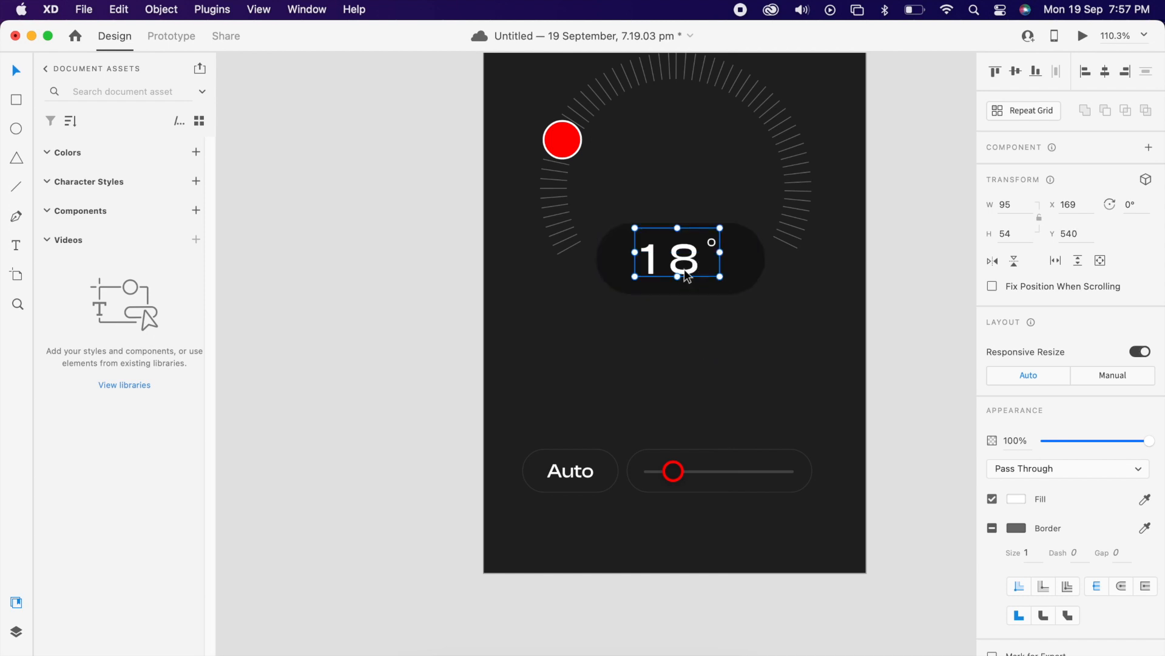
left_click(921, 294)
scroll(921, 293, "down", 3)
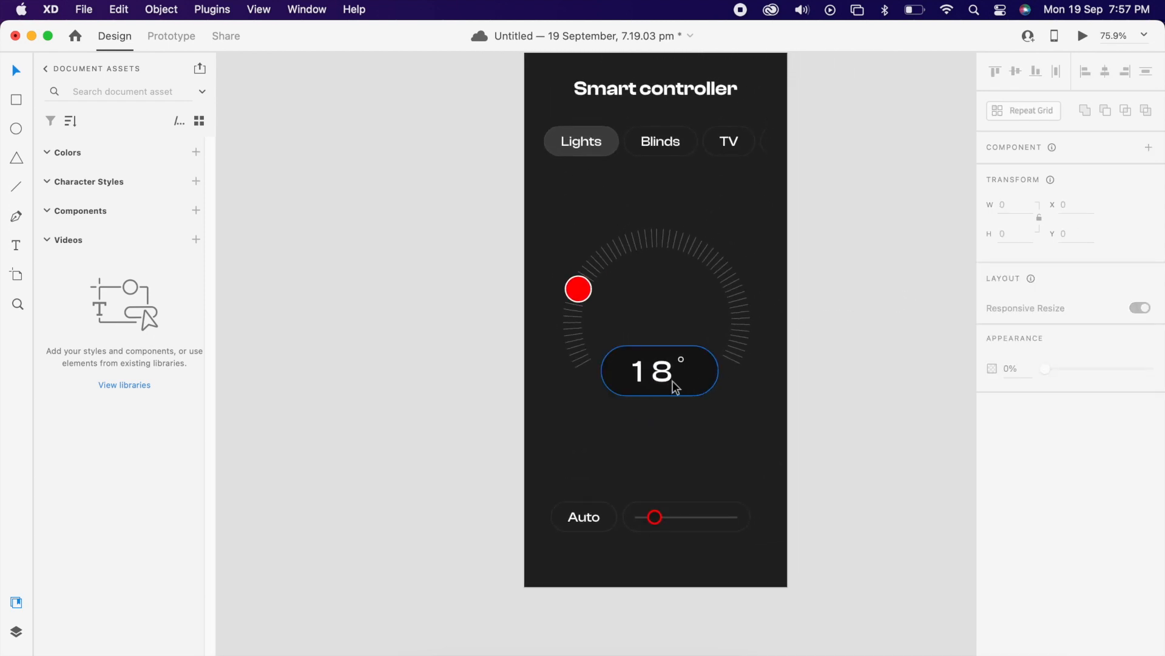
left_click(673, 380)
left_click_drag(672, 380, 668, 376)
key("Right")
key("Right")
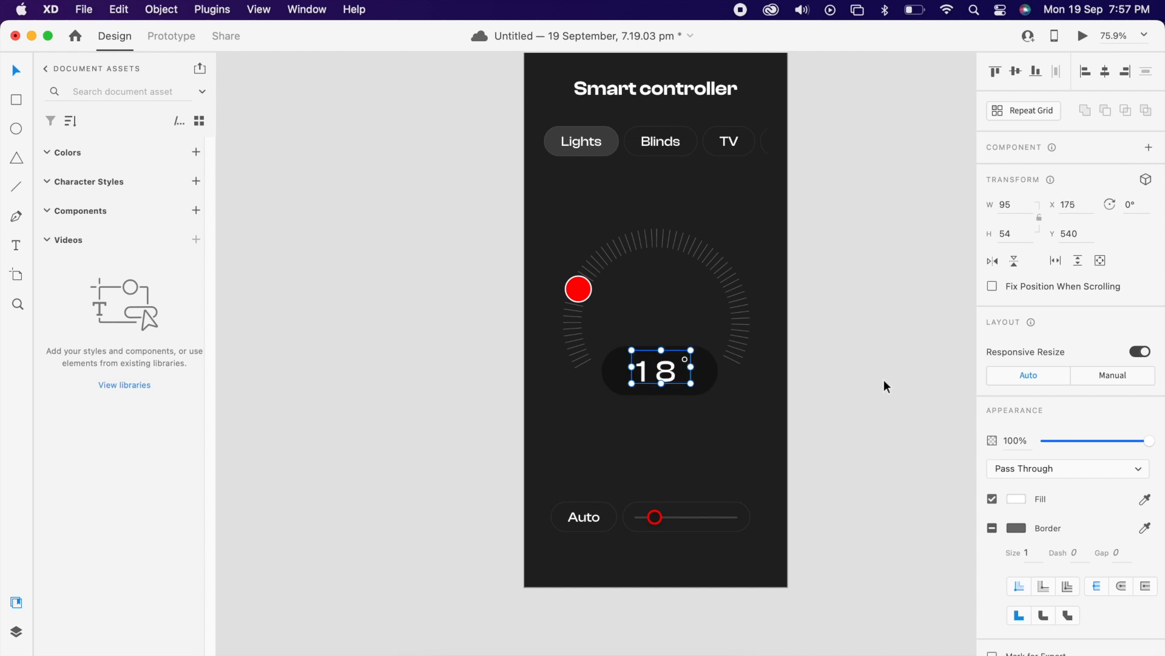
left_click(882, 378)
Duplicate the Smart App artboard beside the original.
scroll(879, 375, "down", 3)
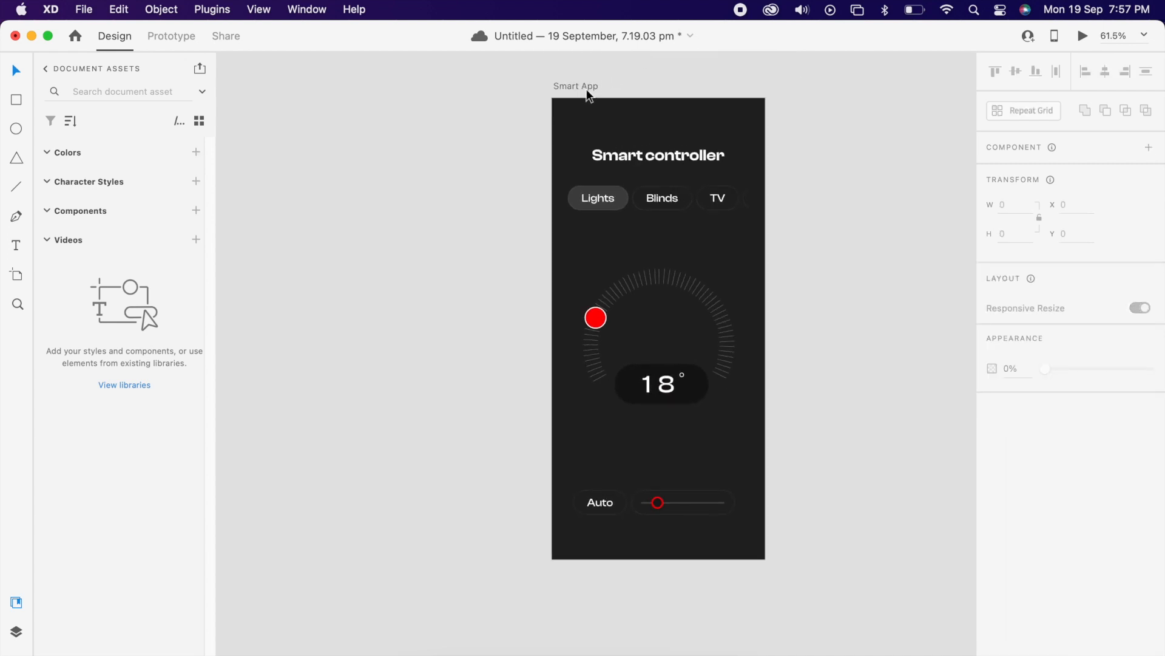
left_click(587, 89)
key("super+d")
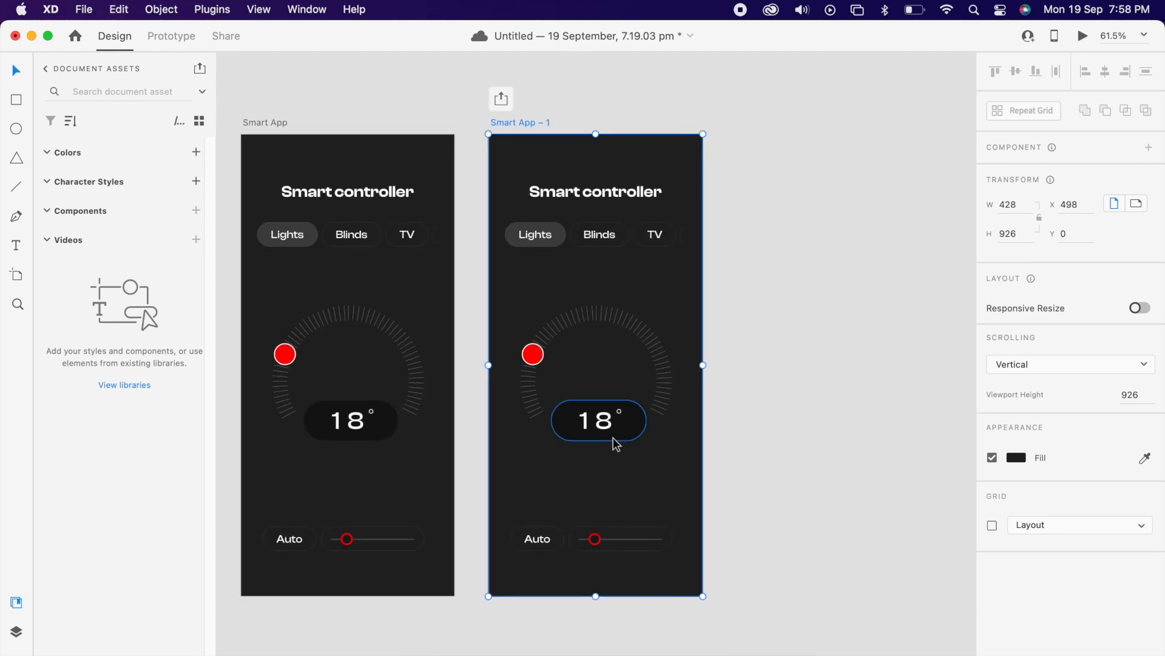
In the duplicate artboard, move the tens-digit column up inside the mask to bring the 2 into the pill.
scroll(616, 444, "left", 3)
scroll(688, 406, "up", 5)
left_click(642, 384)
double_click(643, 384)
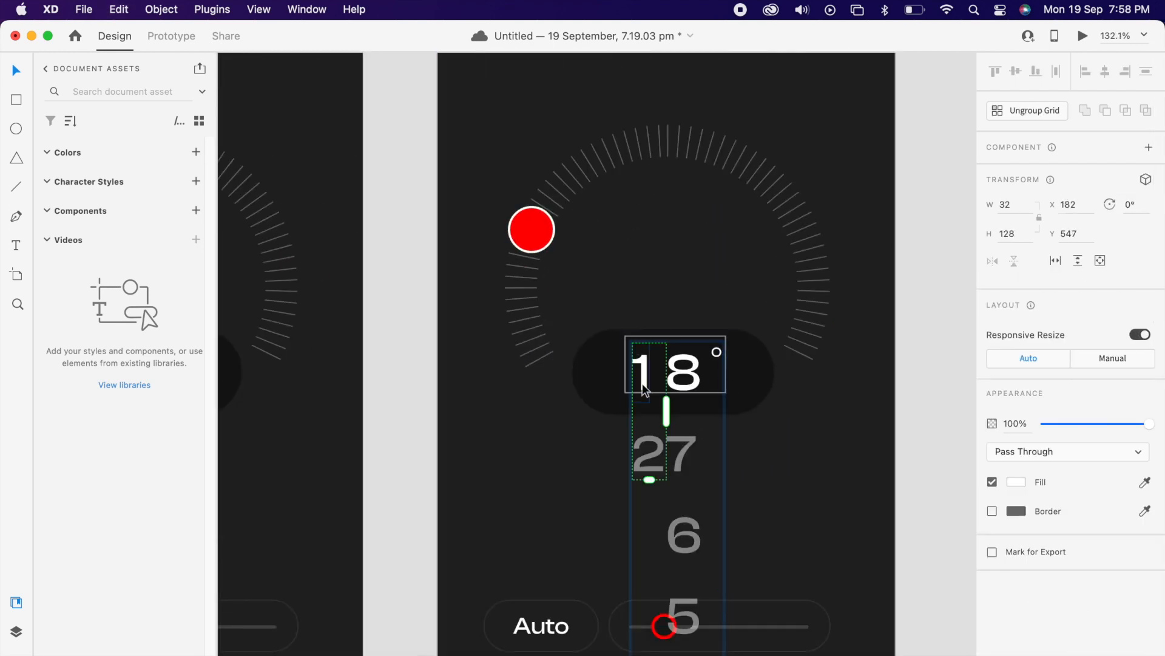
double_click(642, 384)
key("Escape")
left_click_drag(653, 467, 656, 382)
Move the units-digit column up to Y 242 so the duplicate's pill reads 24°.
left_click(692, 395)
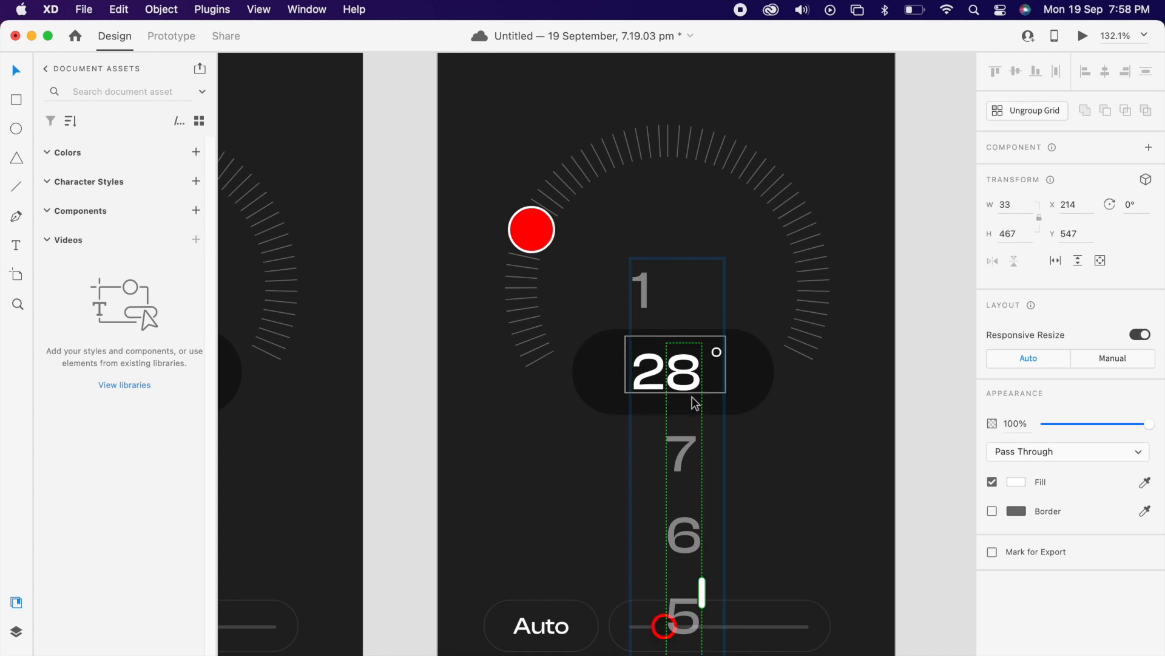
left_click_drag(688, 454, 709, 262)
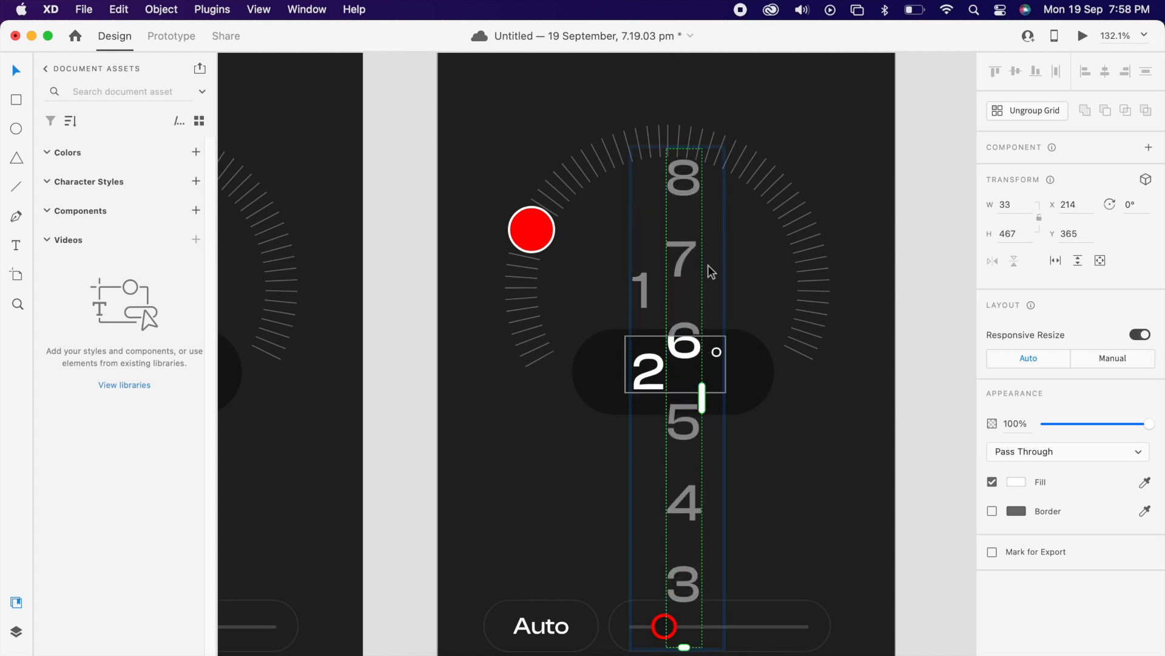
left_click_drag(689, 501, 717, 383)
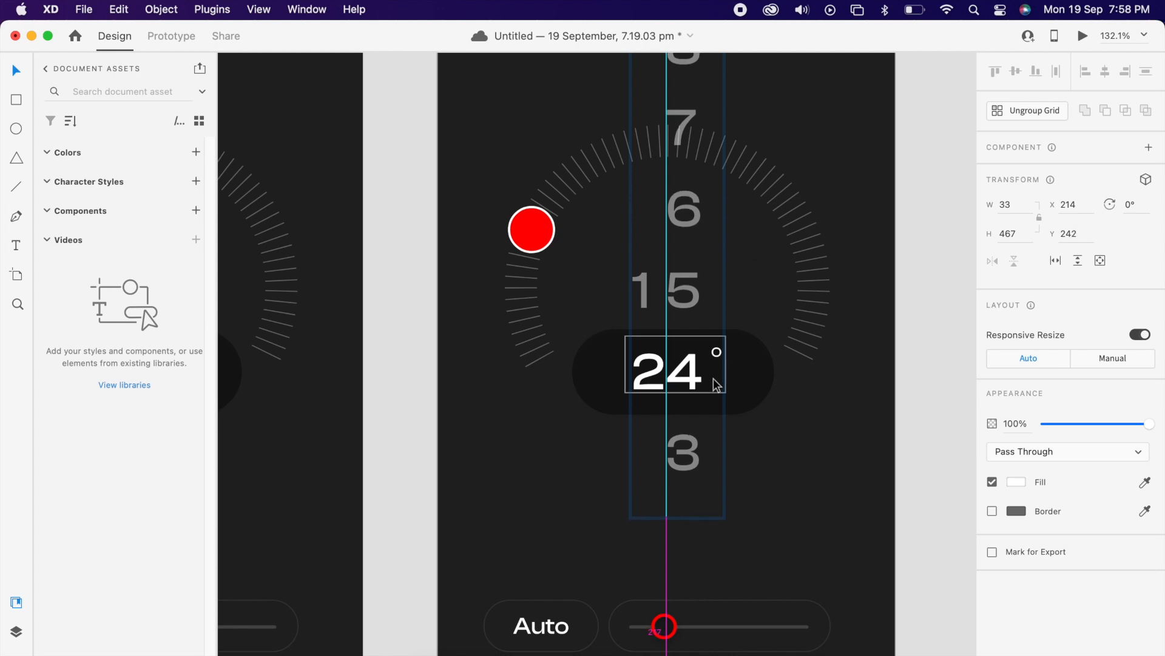
left_click(934, 423)
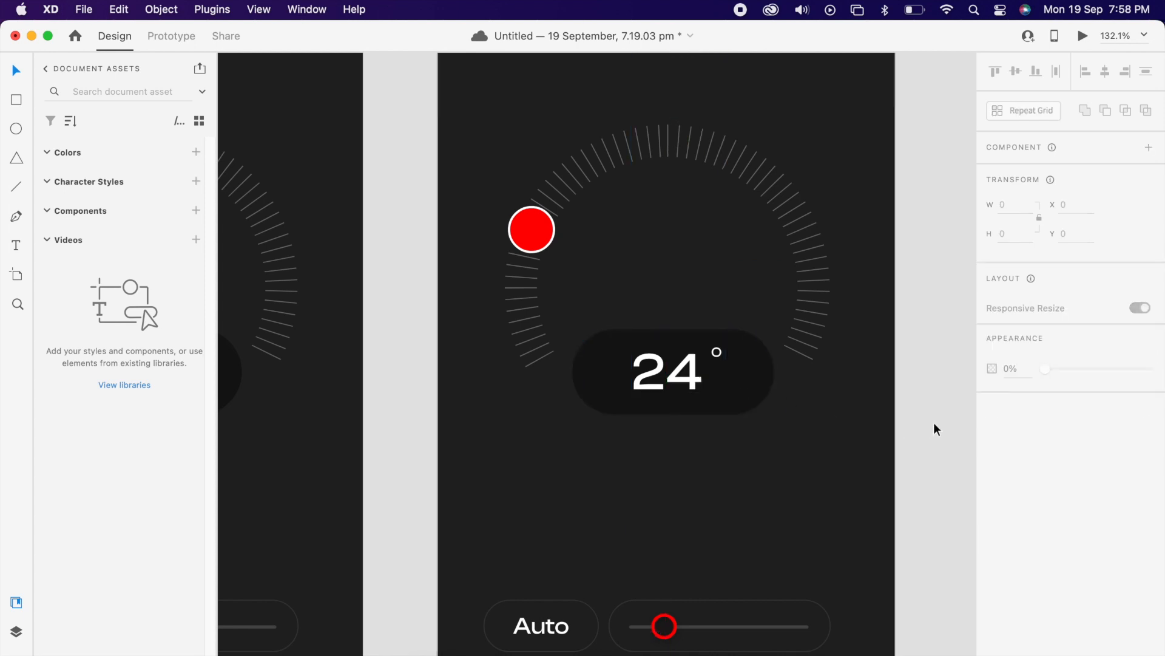
Move the duplicate artboard's slider knob right along its track to X 245.
scroll(722, 495, "down", 5)
left_click(676, 463)
double_click(681, 466)
left_click(680, 465)
left_click_drag(678, 465, 721, 465)
key("super+0")
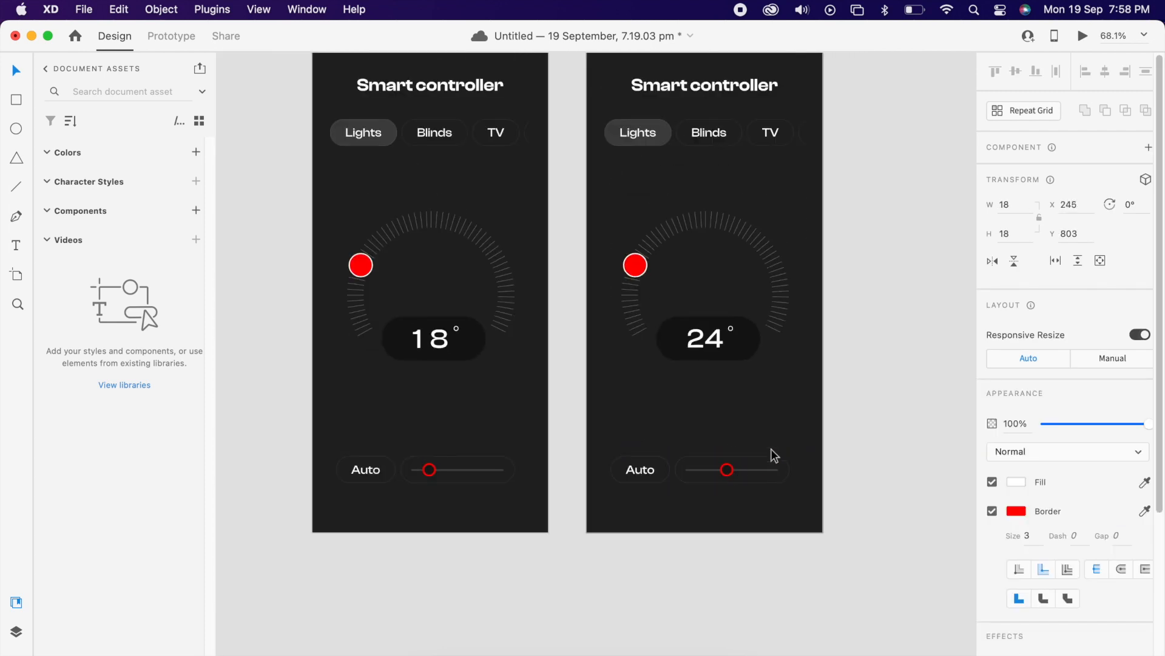
Move the duplicate's red dial knob up the tick-mark arc to X 151, Y 343.
left_click(731, 307)
left_click_drag(635, 275, 681, 233)
scroll(676, 294, "down", 2)
scroll(504, 464, "up", 2)
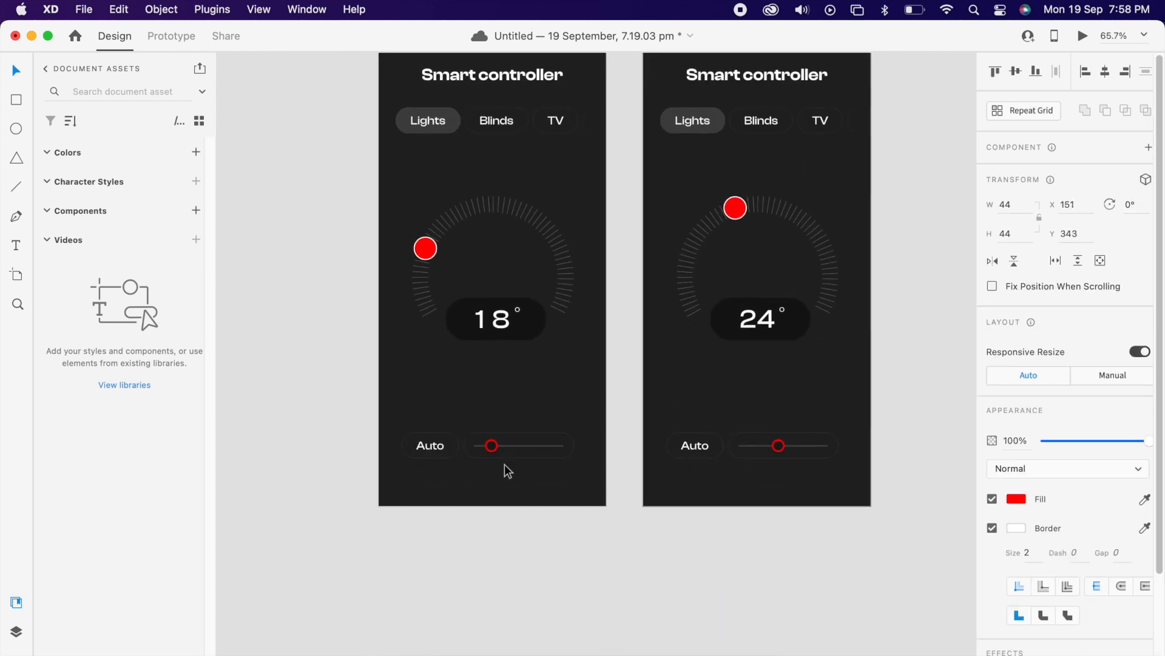
Link the first artboard's slider knob to Smart App – 1 with a Drag trigger and Auto-Animate action.
left_click(488, 445)
double_click(489, 446)
double_click(489, 447)
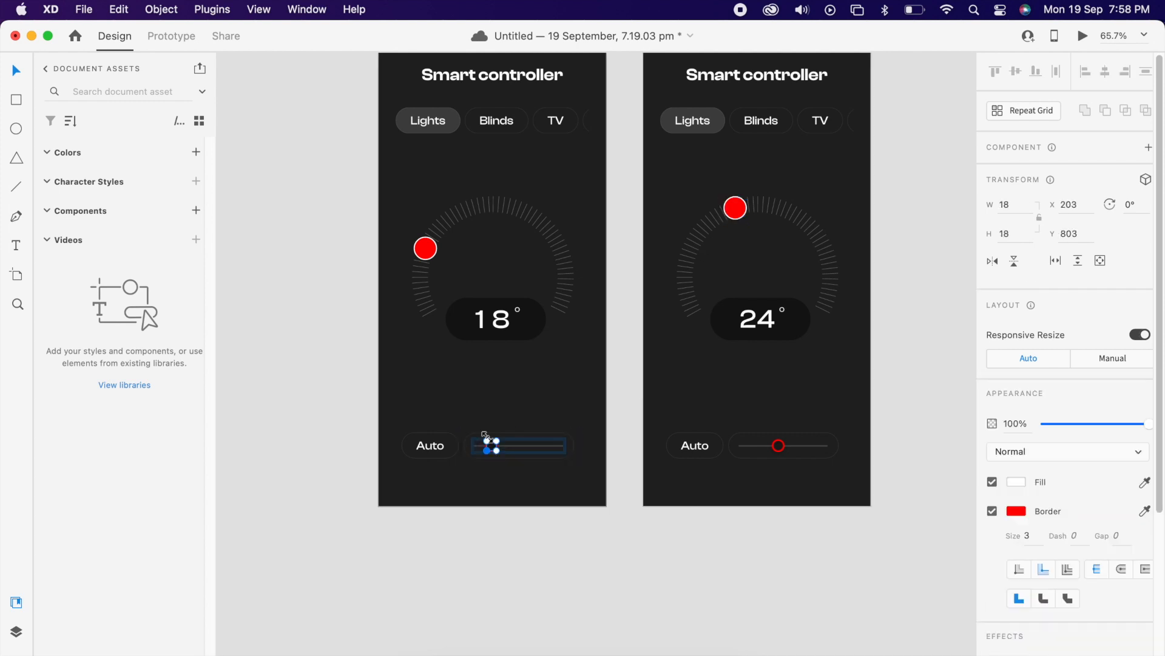
left_click(180, 35)
left_click_drag(500, 445, 797, 481)
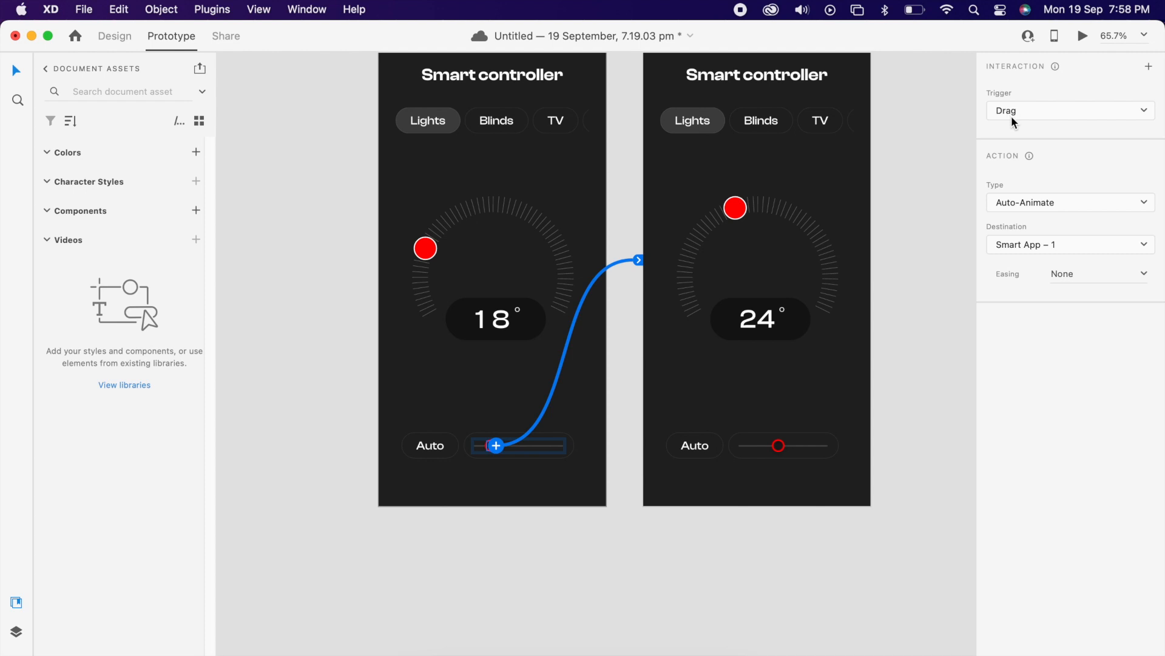
Preview the prototype, test dragging the slider knob, and close the preview.
left_click(1083, 35)
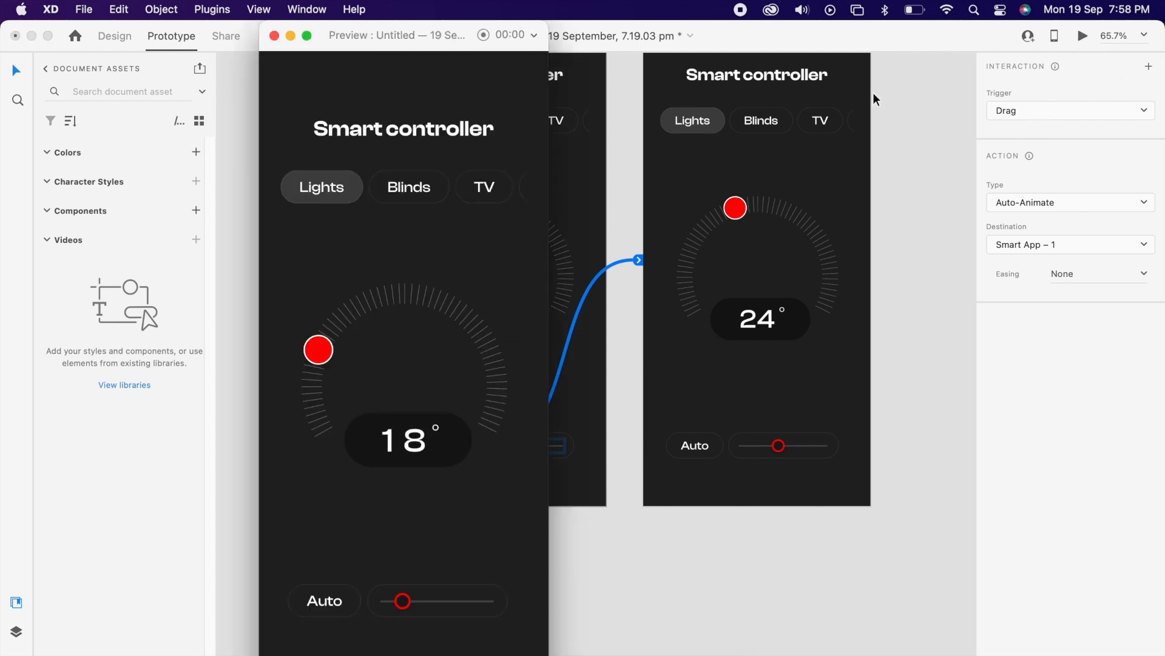
mouse_move(405, 605)
left_mouse_down()
mouse_move(438, 604)
mouse_move(406, 601)
mouse_move(395, 625)
mouse_move(427, 614)
mouse_move(403, 614)
left_mouse_up()
left_click(274, 37)
Delete the red dial knob from the second artboard.
left_click(894, 284)
left_click(734, 210)
key("super+z")
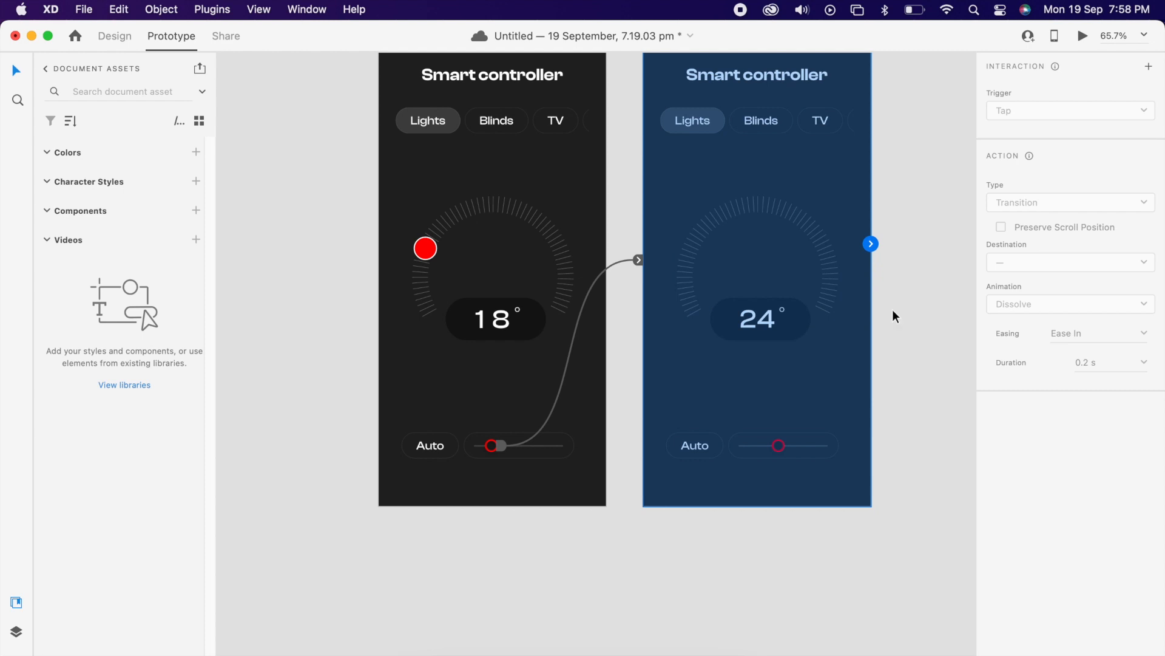
Draw a vertical line down through the first artboard's dial and set its height to 304 to match the tick ring.
left_click(107, 37)
scroll(467, 246, "up", 3)
double_click(509, 193)
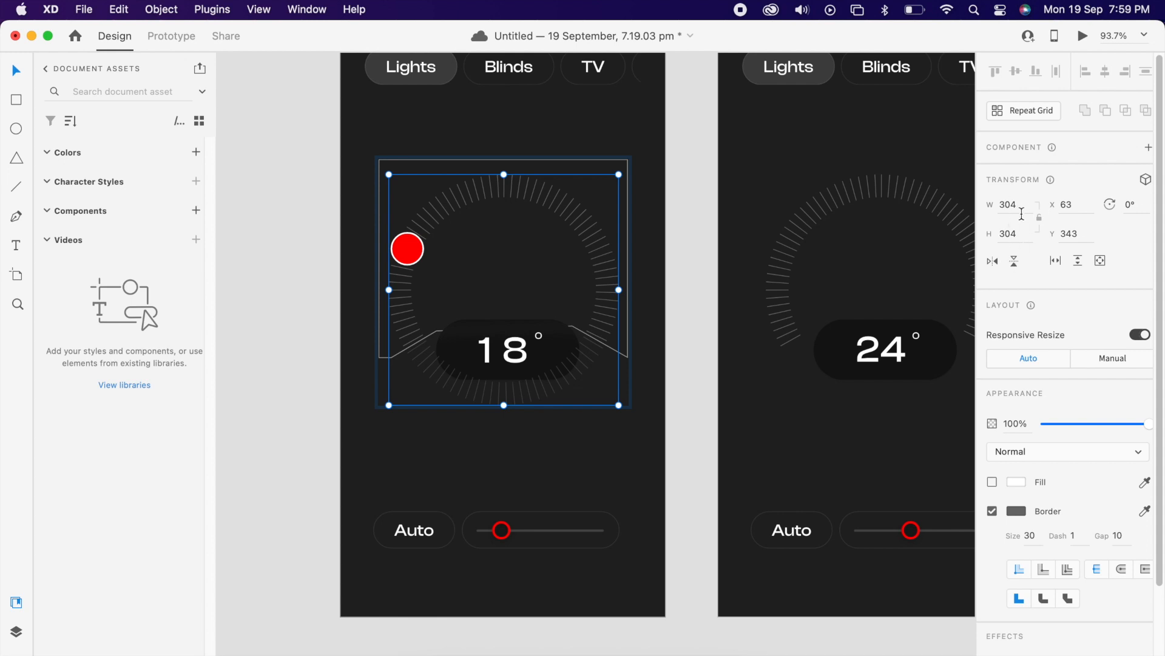
key("Escape")
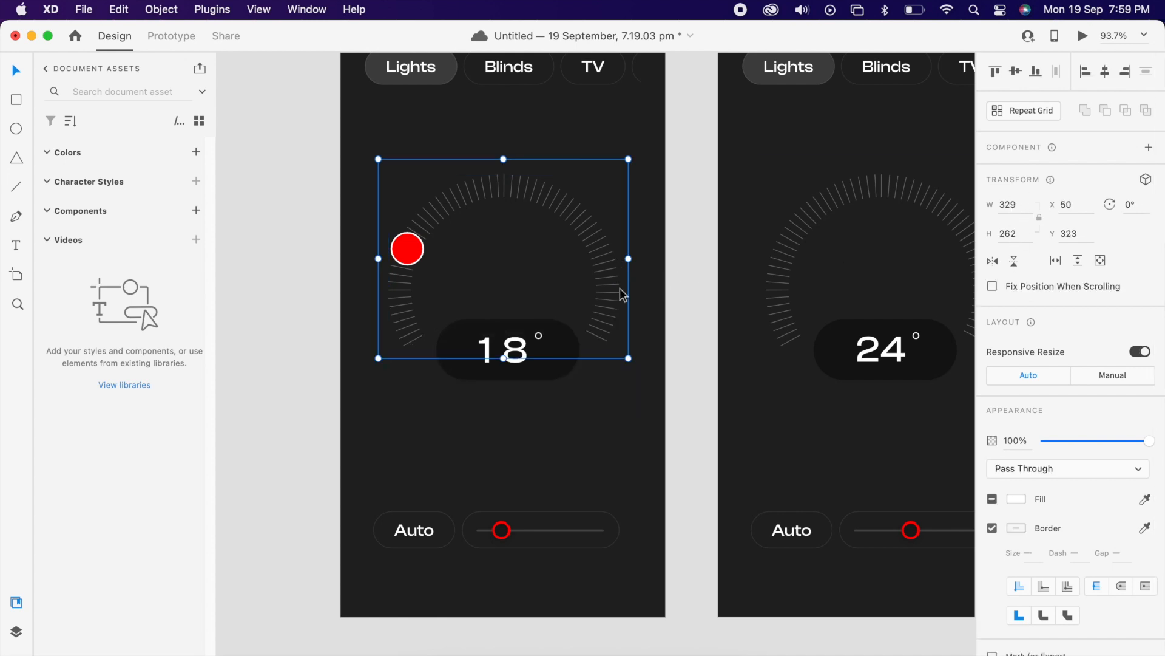
left_click(693, 275)
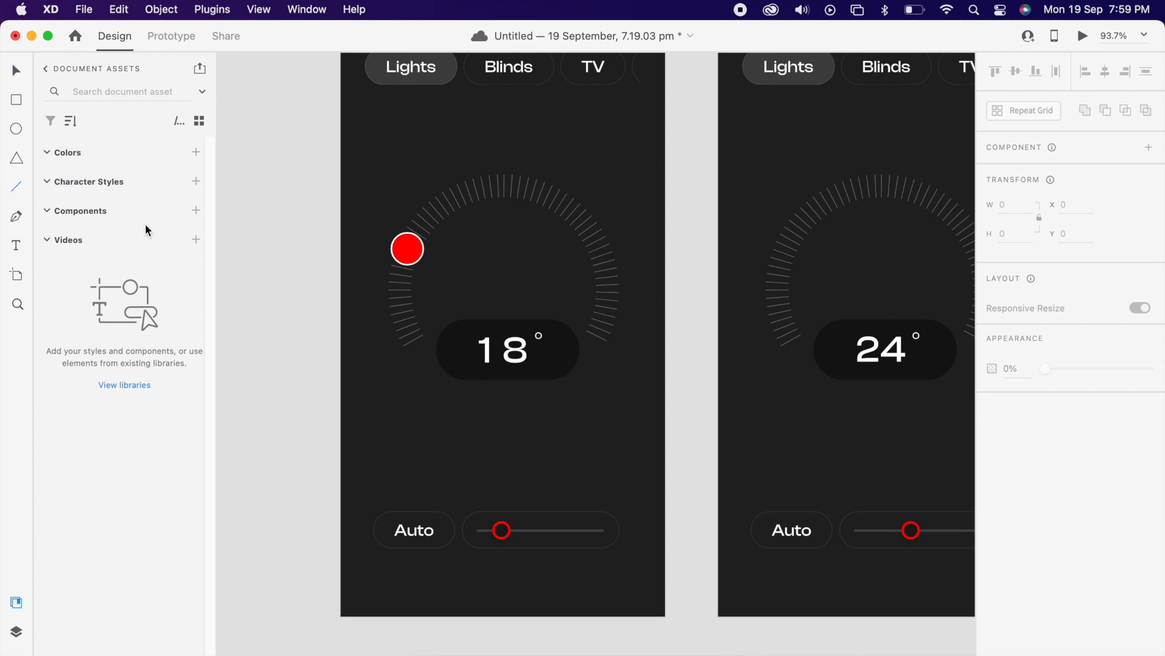
left_click_drag(513, 159, 509, 379)
key("v")
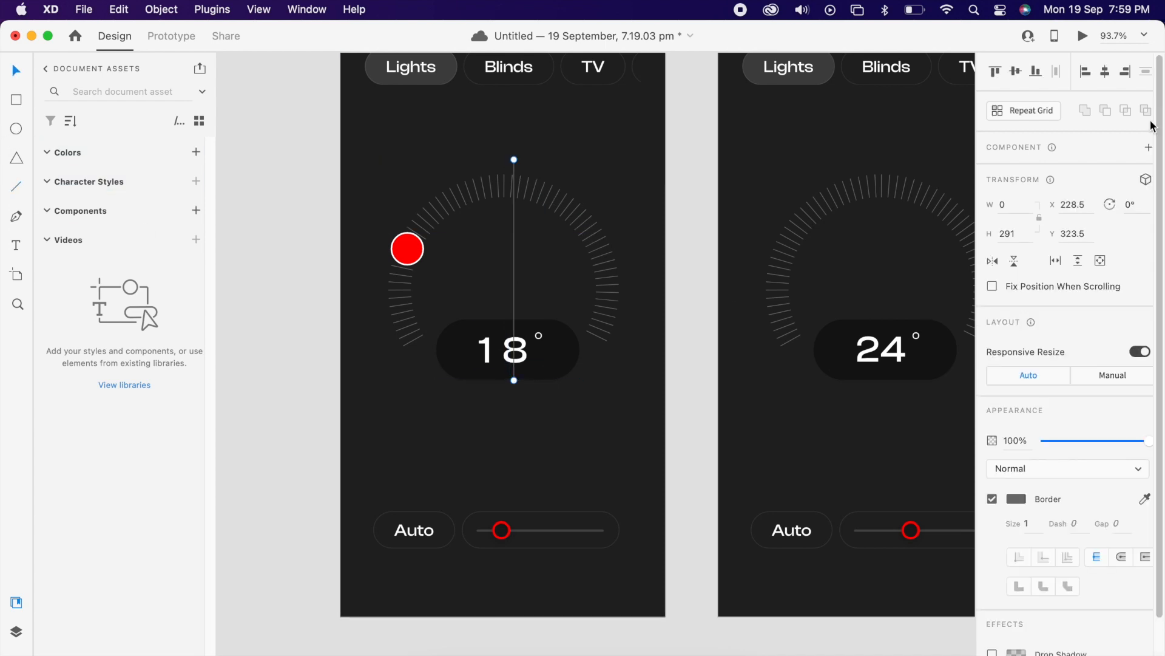
type("304")
left_click(576, 230)
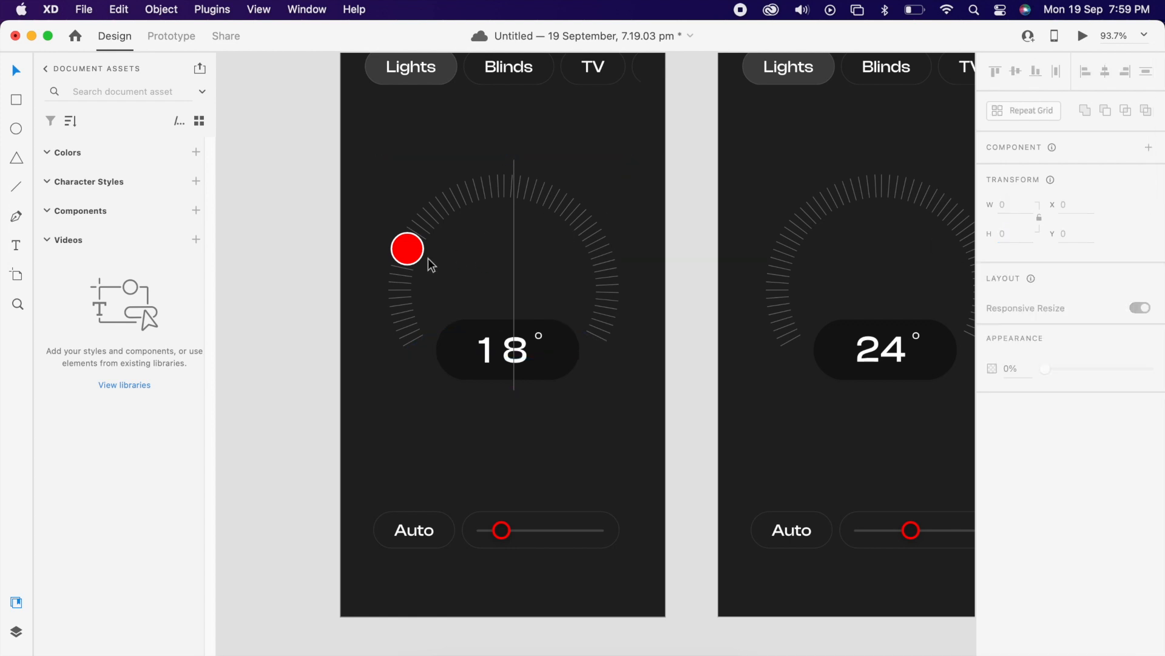
Place the red dial knob on the line's upper end at X 207, Y 279 and group it with the line.
left_click_drag(408, 251, 516, 147)
scroll(516, 166, "up", 5)
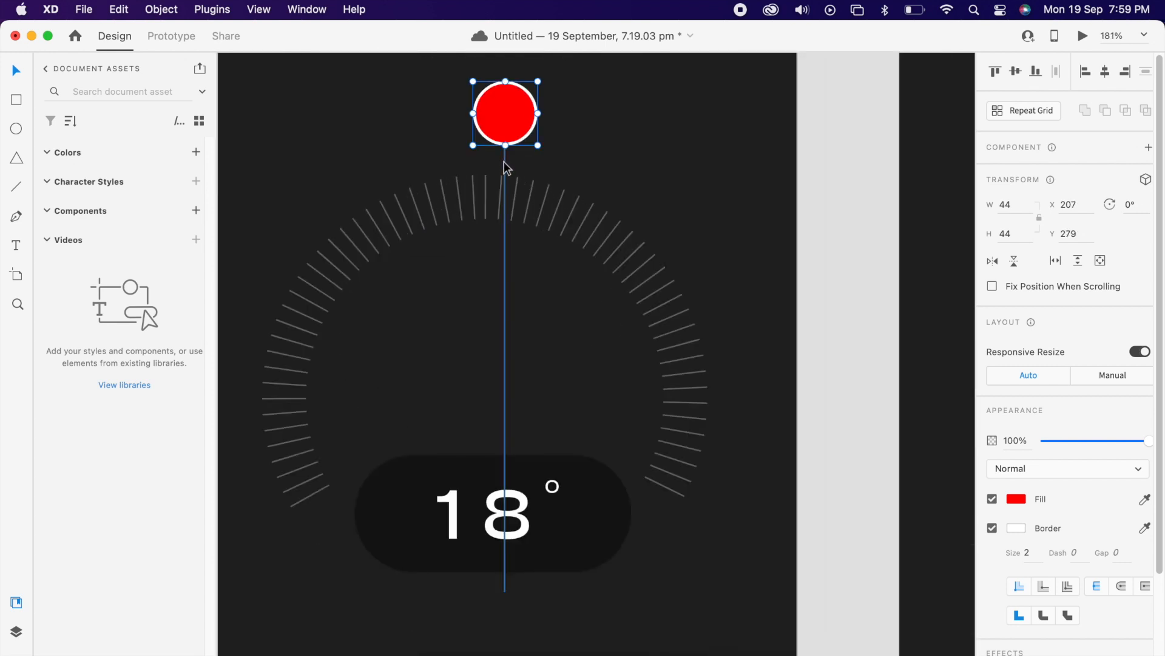
left_click(504, 164)
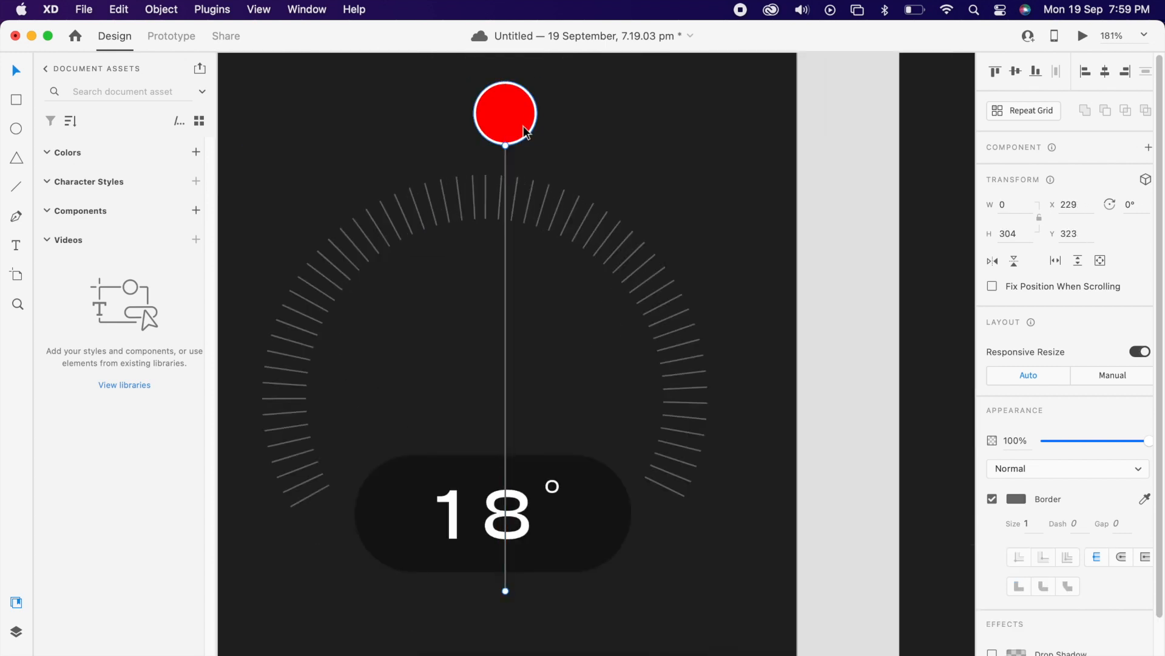
left_click(505, 116, "shift")
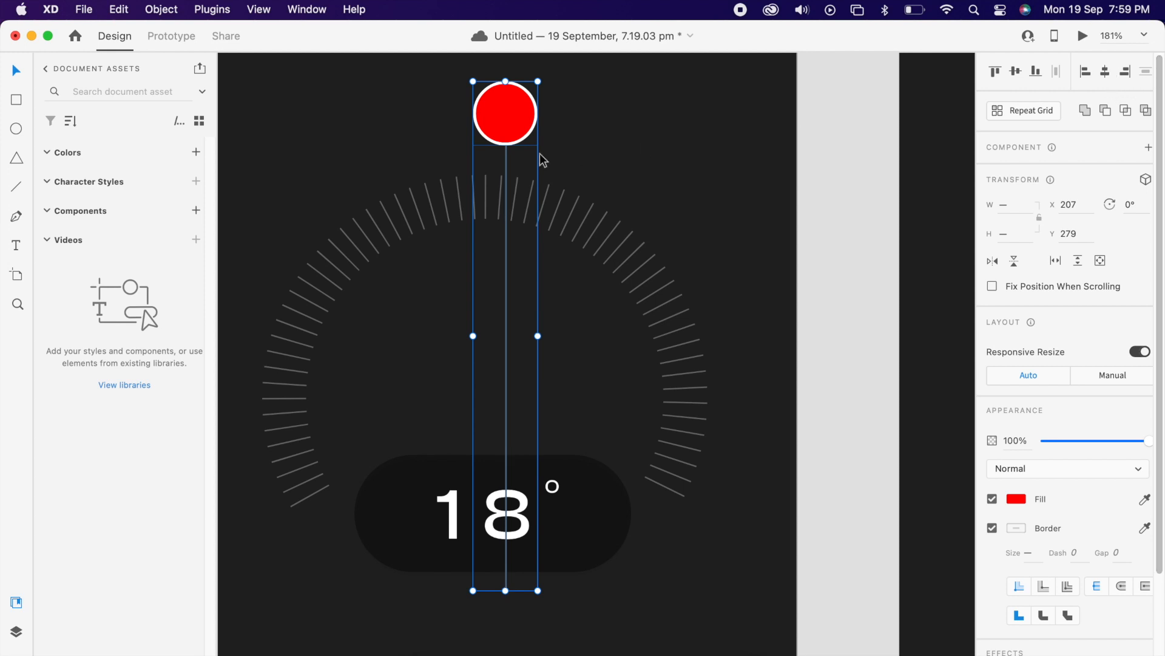
right_click(508, 124)
left_click(551, 294)
Move the knob-and-line group onto the dial at X 193, Y 336 and rotate it to -60°.
left_click_drag(512, 114, 489, 195)
scroll(478, 199, "down", 5)
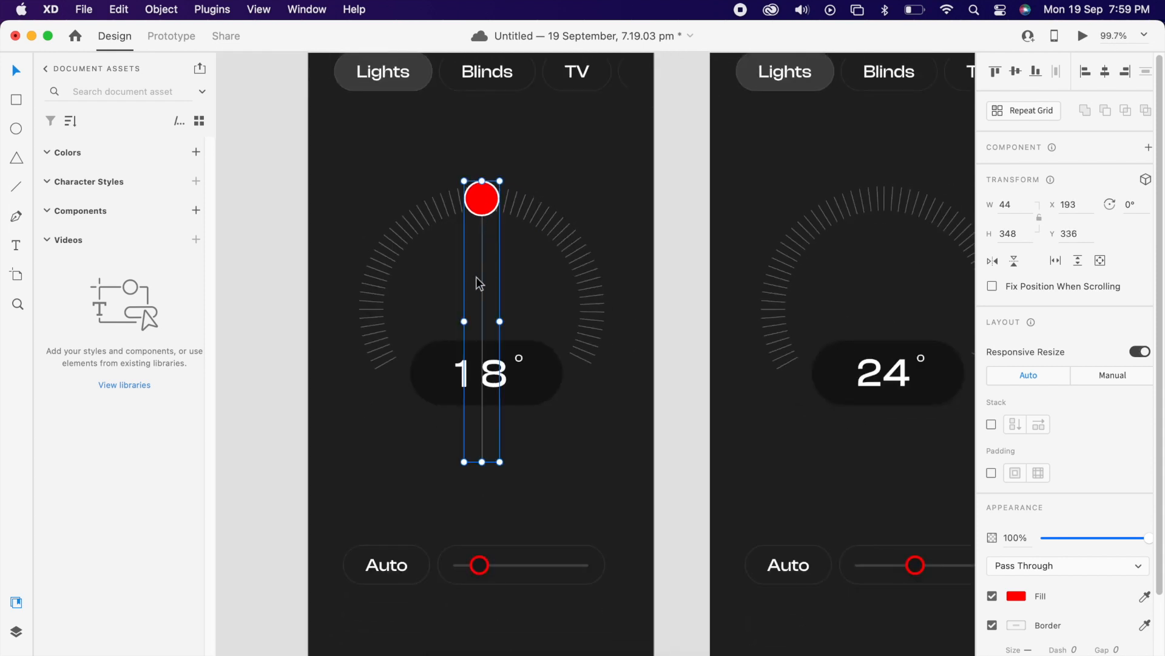
left_click_drag(504, 464, 585, 477)
key("super+z")
left_click_drag(504, 465, 649, 367)
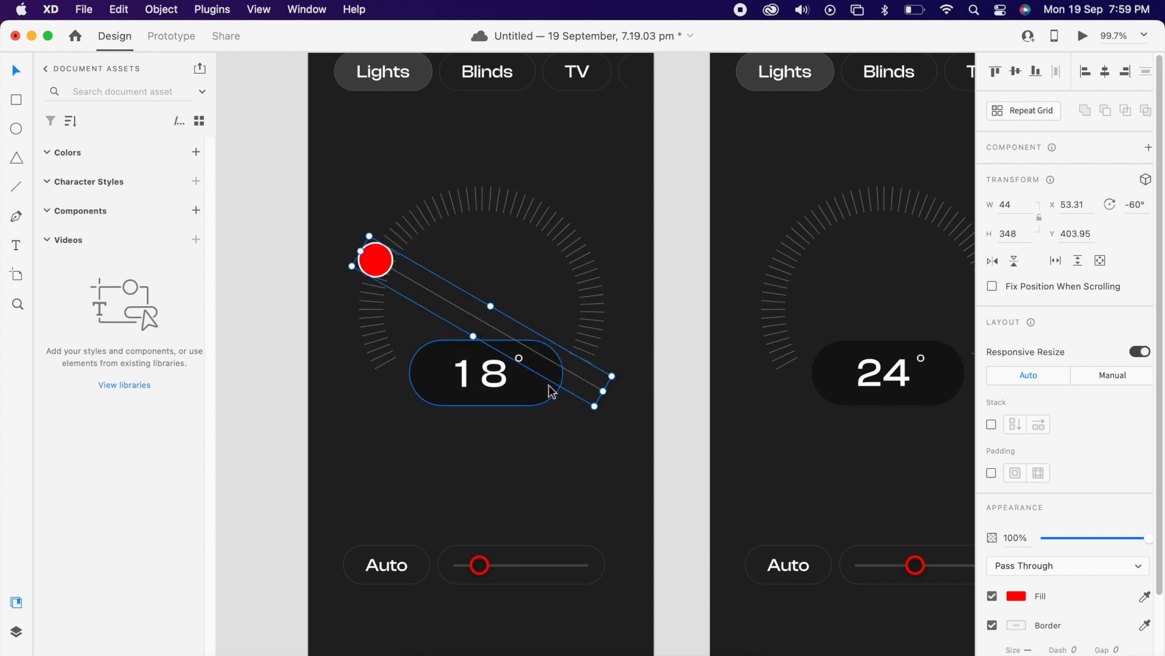
Make the line inside the rotated knob group fully transparent.
double_click(582, 382)
left_click_drag(1112, 430, 920, 425)
left_click(693, 417)
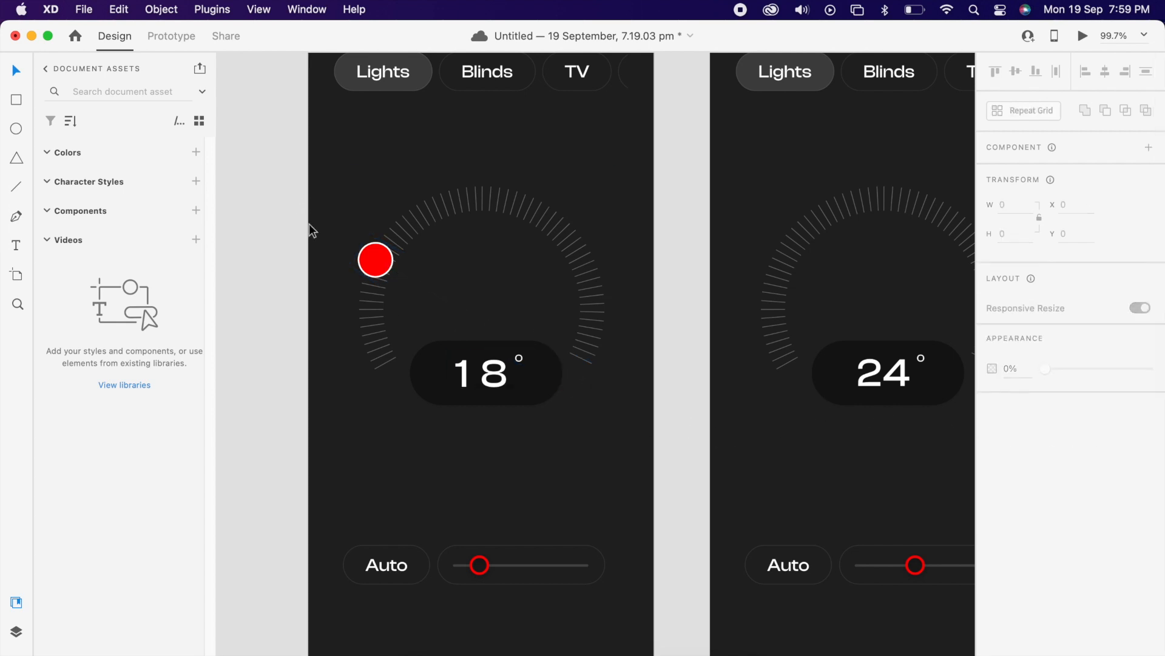
Copy the rotated knob group from the first artboard and paste it onto the second artboard's dial.
left_click(377, 260)
key("super+c")
scroll(380, 260, "right", 5)
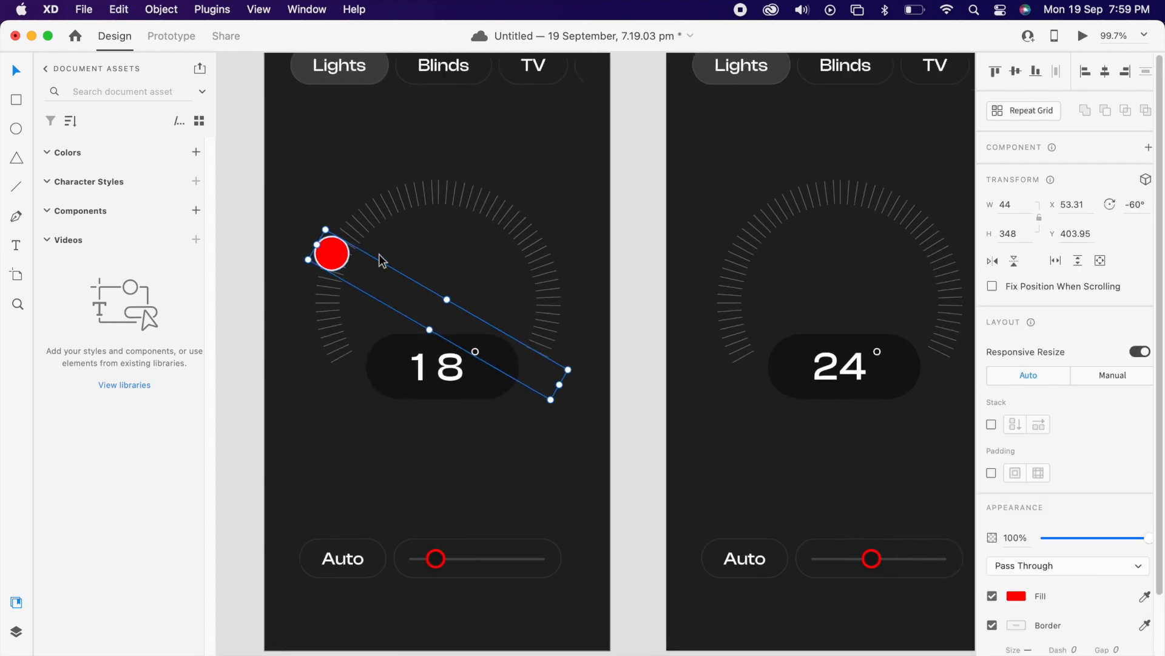
left_click(677, 285)
key("super+v")
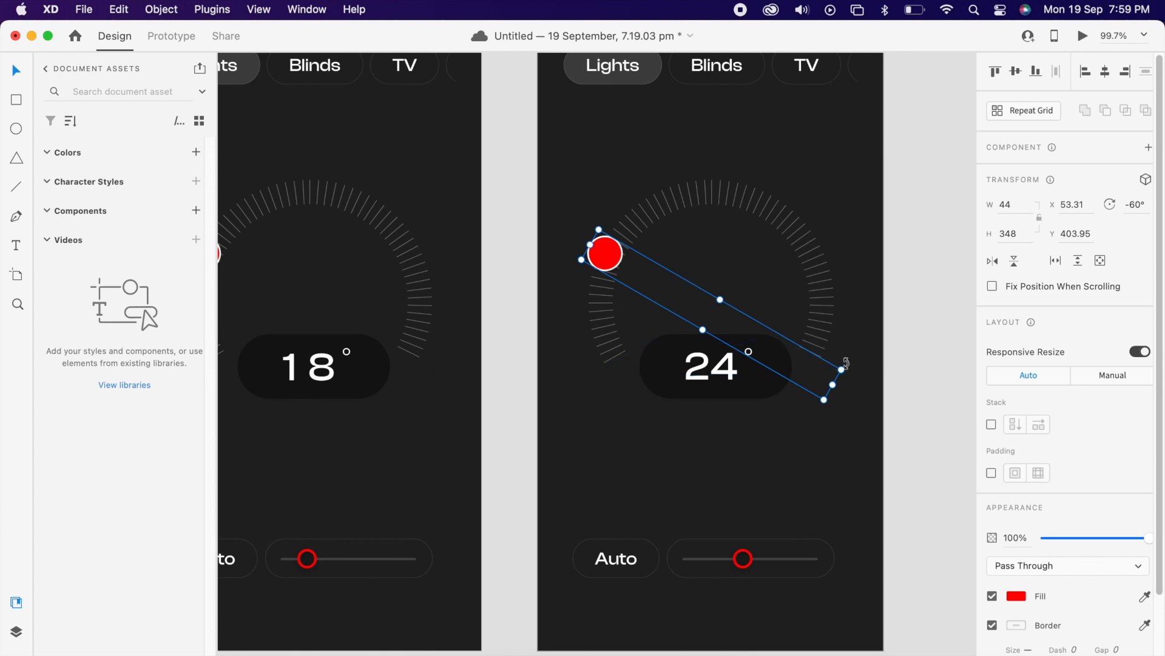
Rotate the pasted knob group clockwise to move its red knob further along the second artboard's dial.
left_click_drag(850, 366, 821, 421)
left_click_drag(791, 460, 703, 255)
scroll(783, 408, "down", 5)
left_click(609, 268)
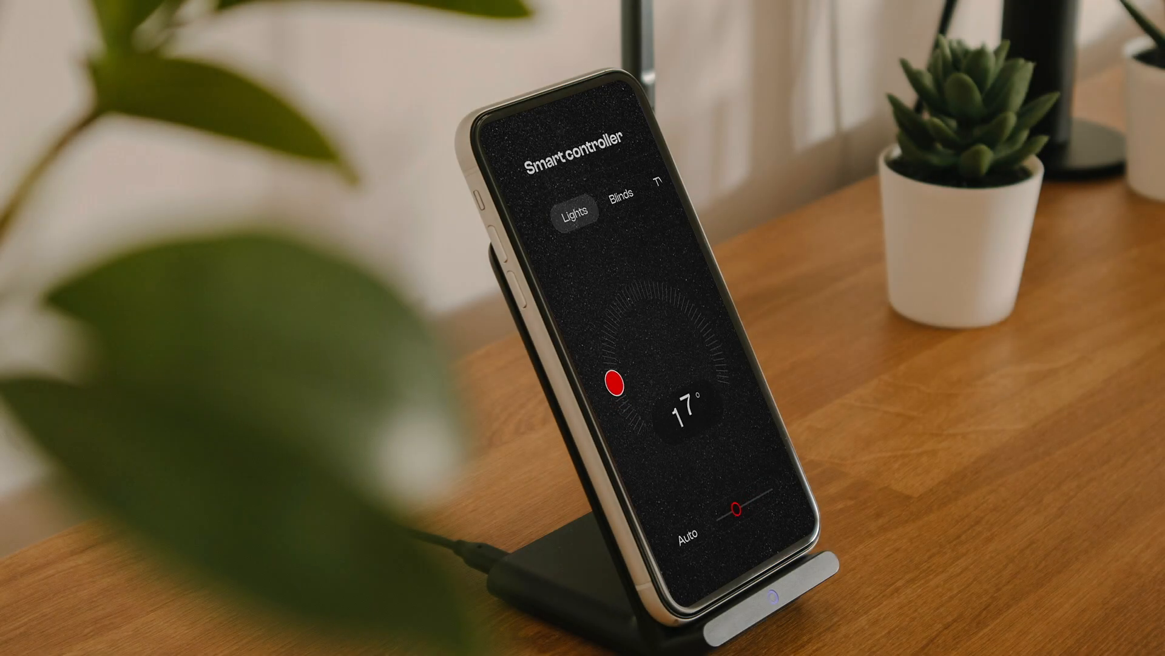